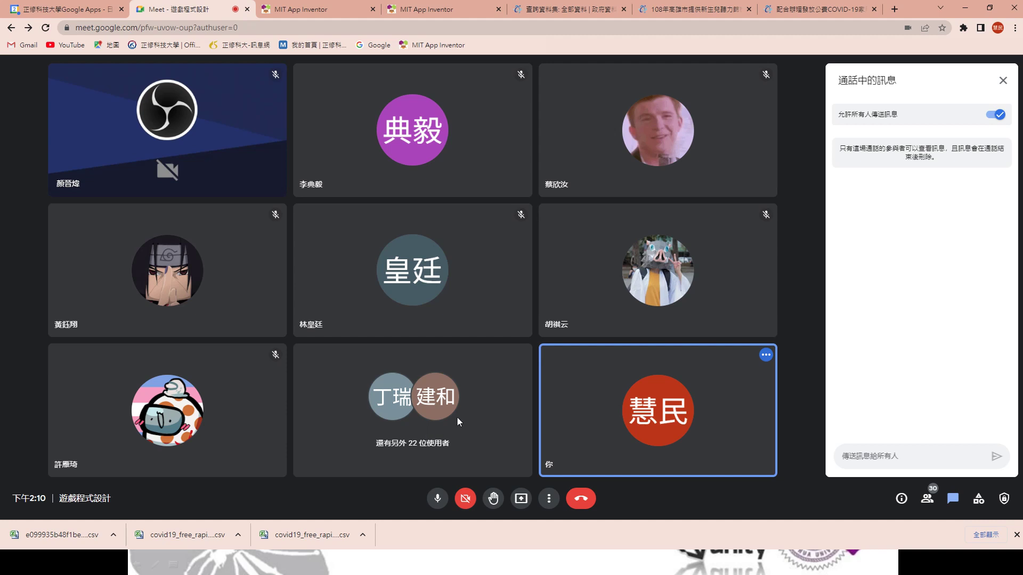
Step: Share the entire screen with the Google Meet call
click(517, 505)
click(549, 424)
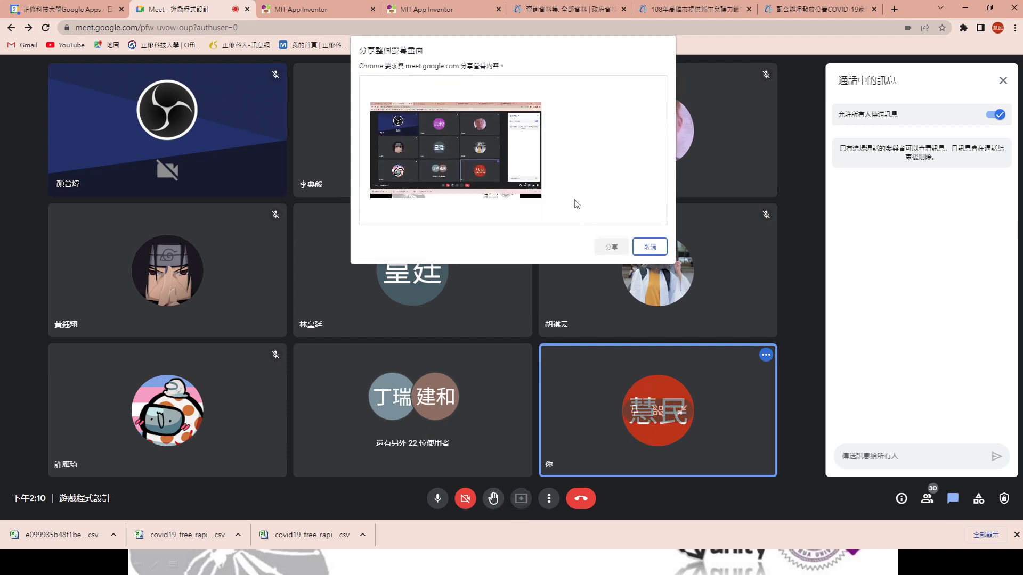
click(519, 167)
click(611, 247)
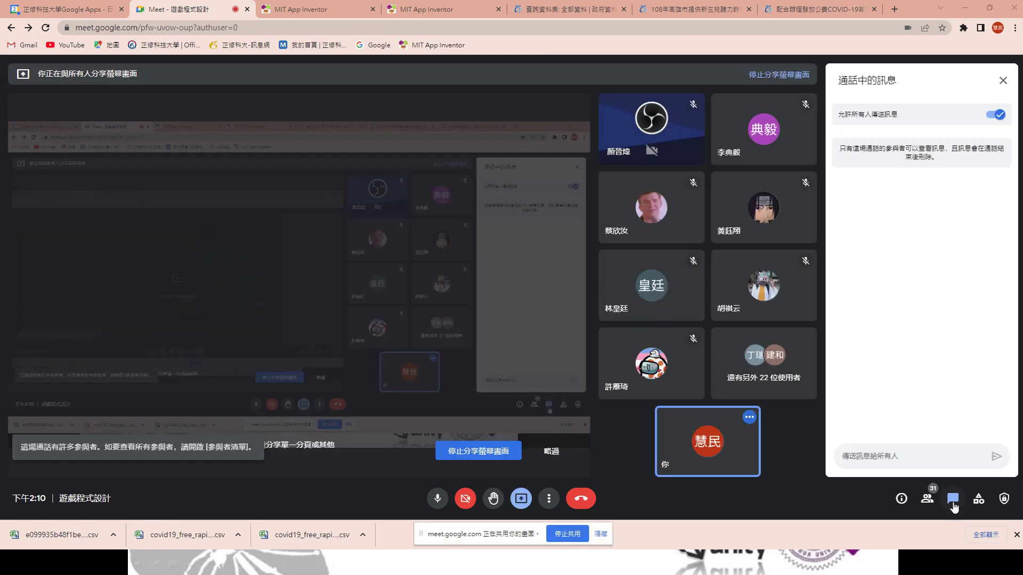
Step: Review the call's participant list, then return to the in-call messages
click(927, 499)
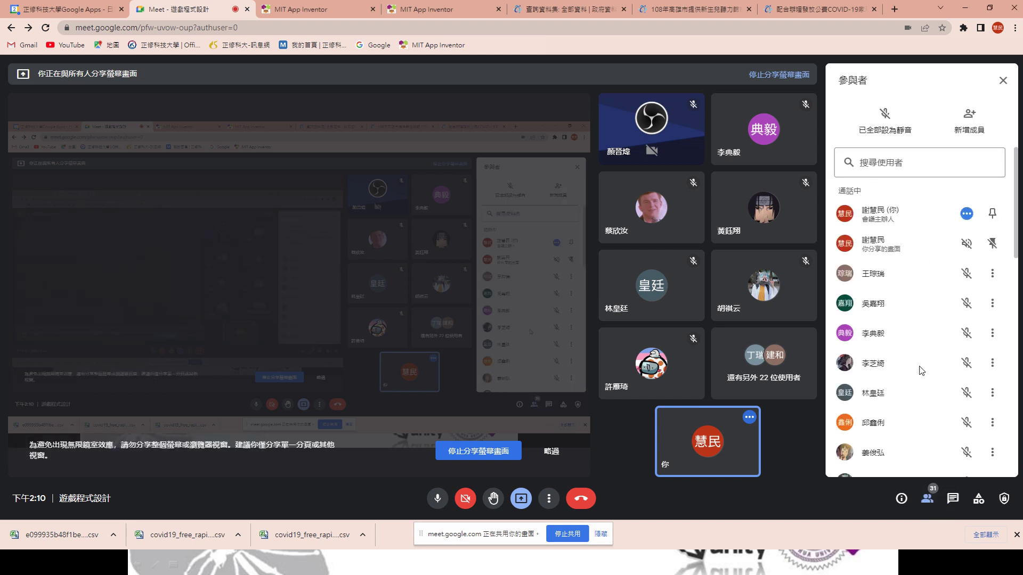
scroll(921, 371, down, 3)
scroll(922, 370, down, 3)
scroll(921, 370, down, 3)
scroll(921, 371, down, 3)
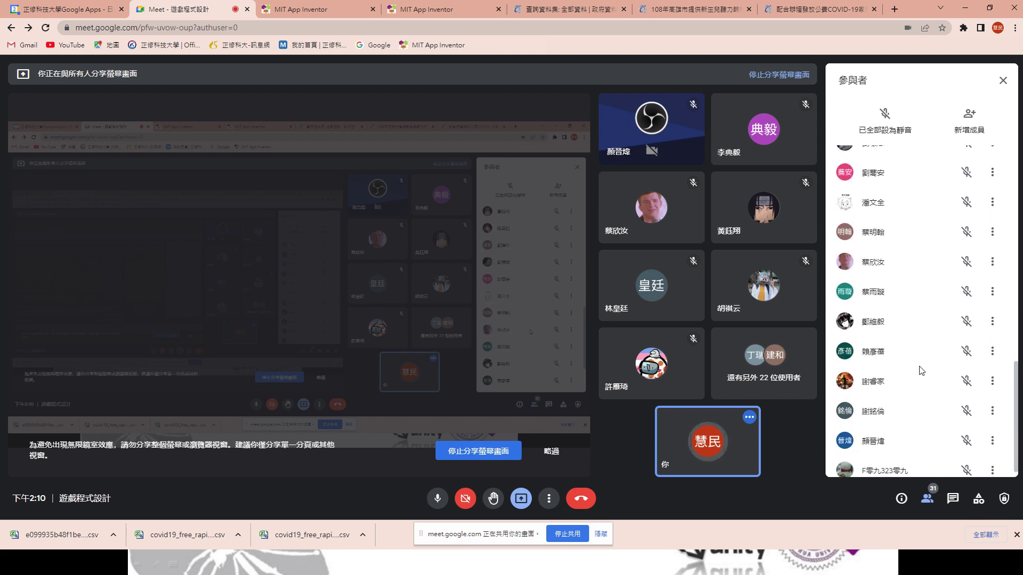
scroll(921, 370, up, 5)
scroll(921, 371, up, 5)
scroll(921, 370, up, 5)
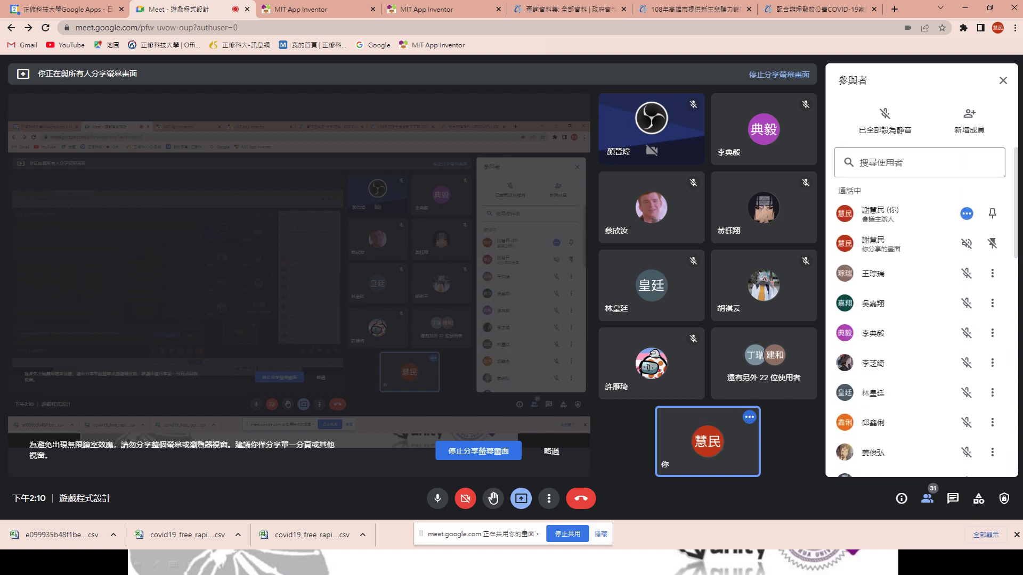
click(953, 498)
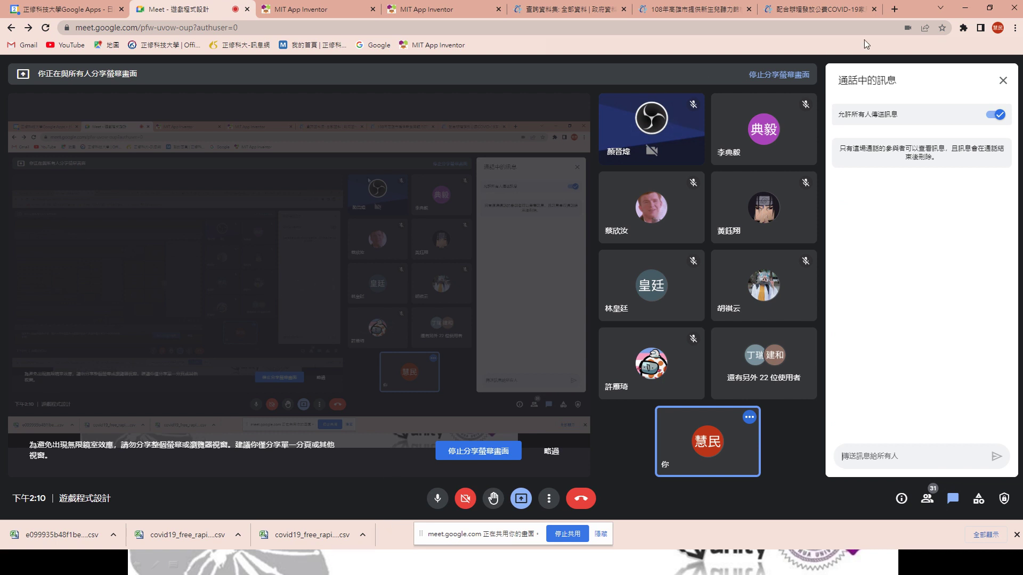
Step: Close the dataset search, COVID-19 and both MIT App Inventor browser tabs
click(624, 10)
click(623, 9)
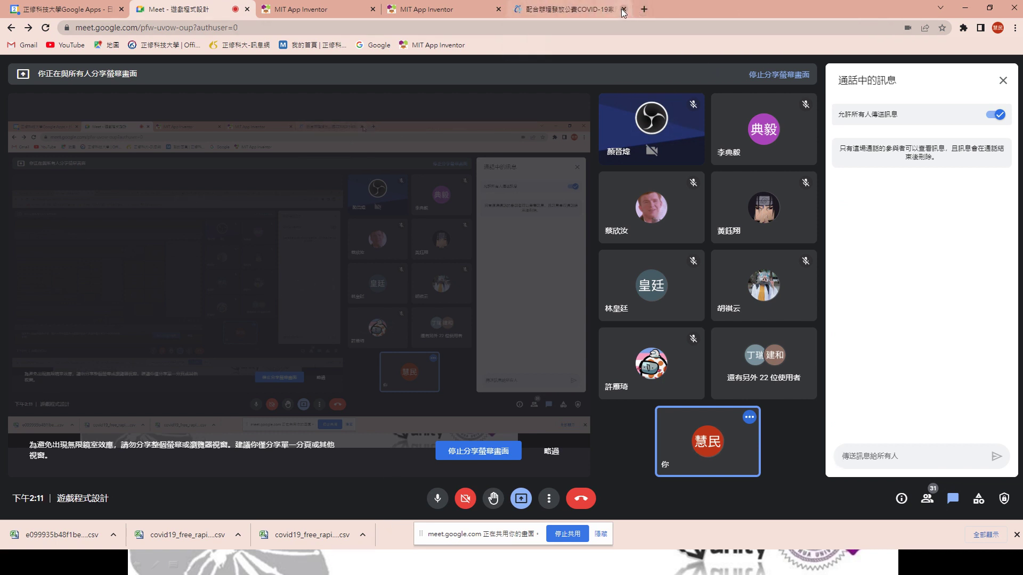
click(624, 10)
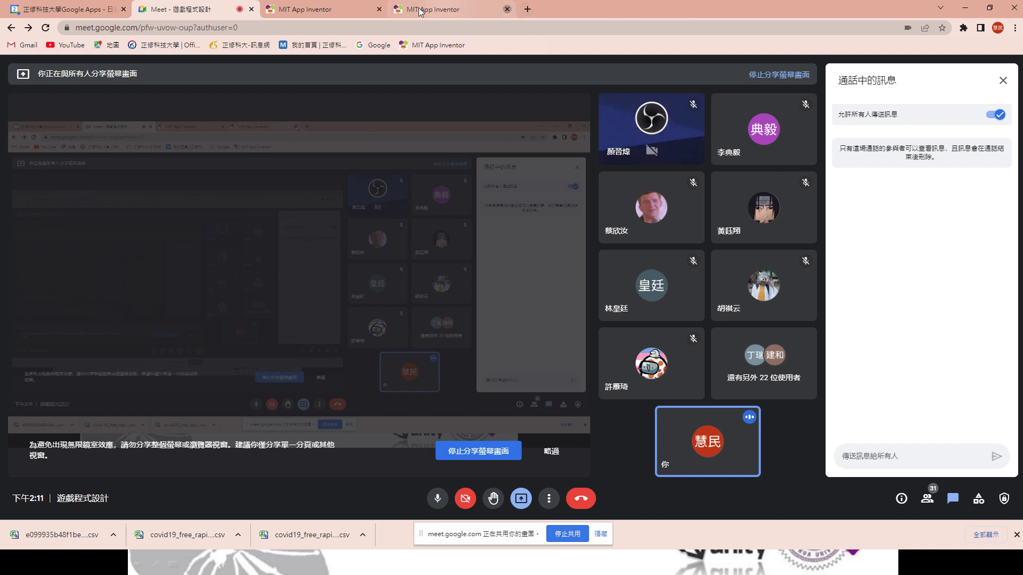
click(499, 9)
click(380, 9)
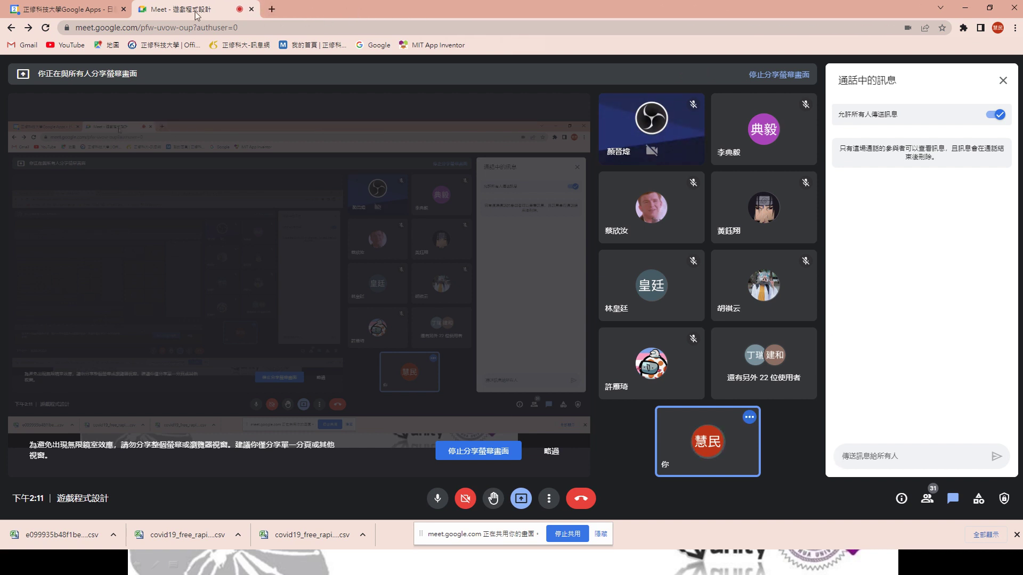
Step: Bring up the Asset Store, hide the Meet sharing bar, and browse the Essentials results
key(alt+Tab)
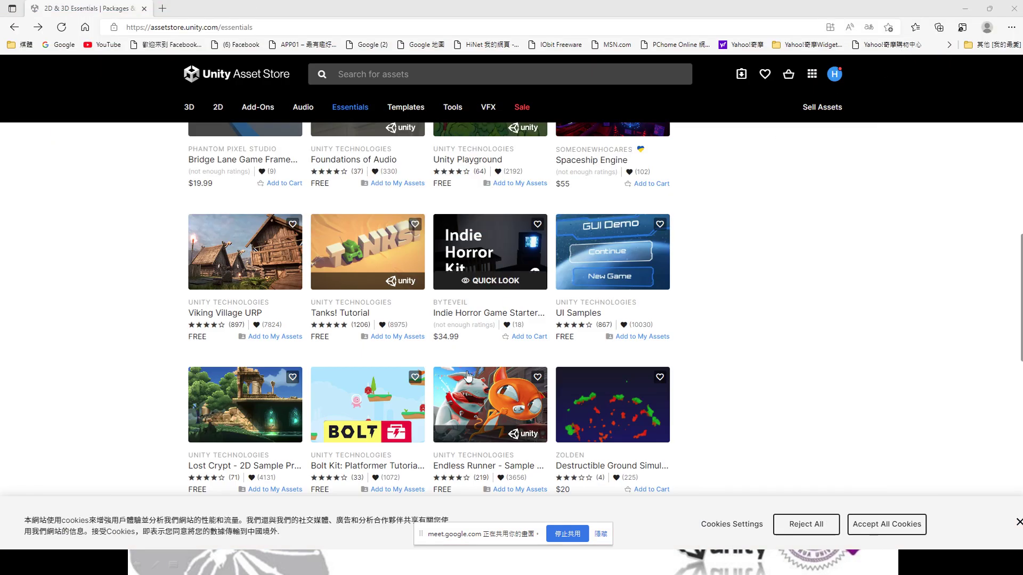
click(609, 536)
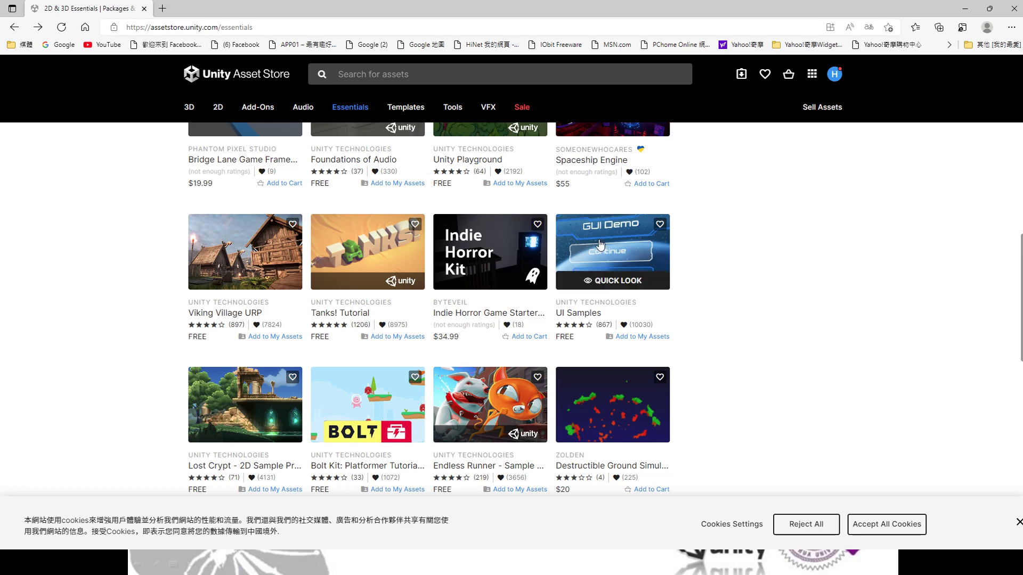
scroll(713, 290, up, 2)
scroll(712, 290, up, 4)
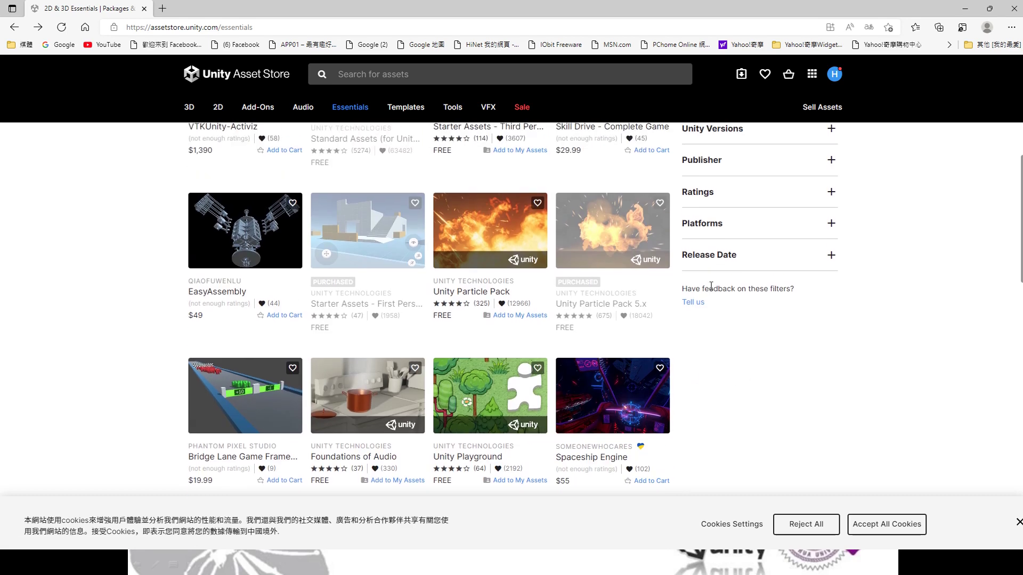
scroll(733, 365, down, 5)
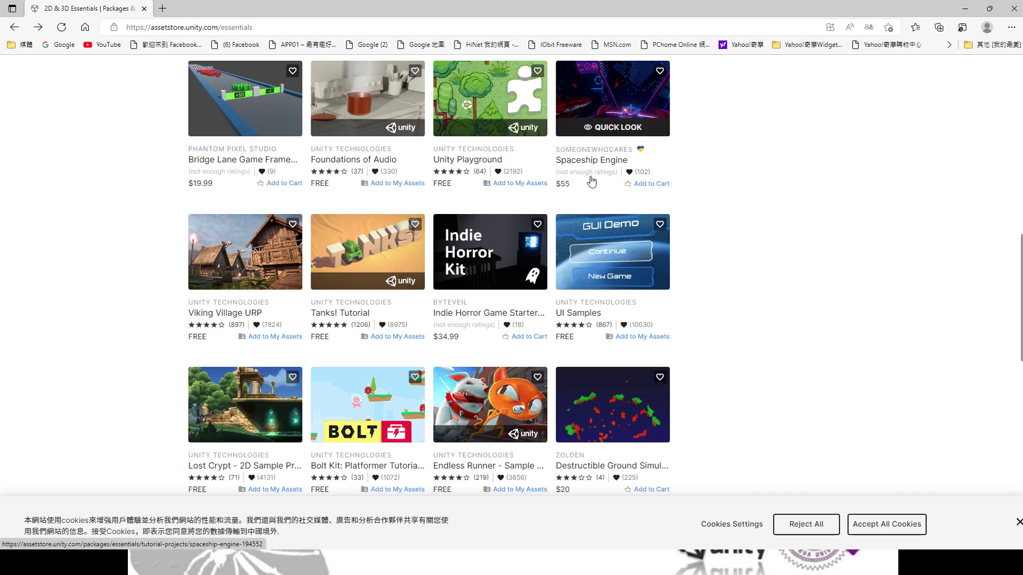
scroll(505, 422, down, 2)
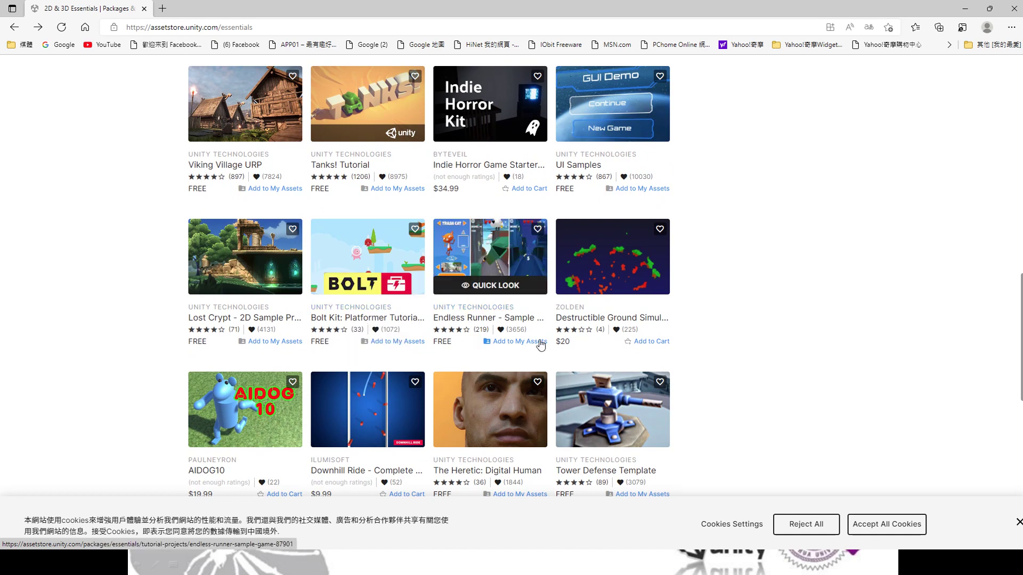
scroll(533, 344, down, 3)
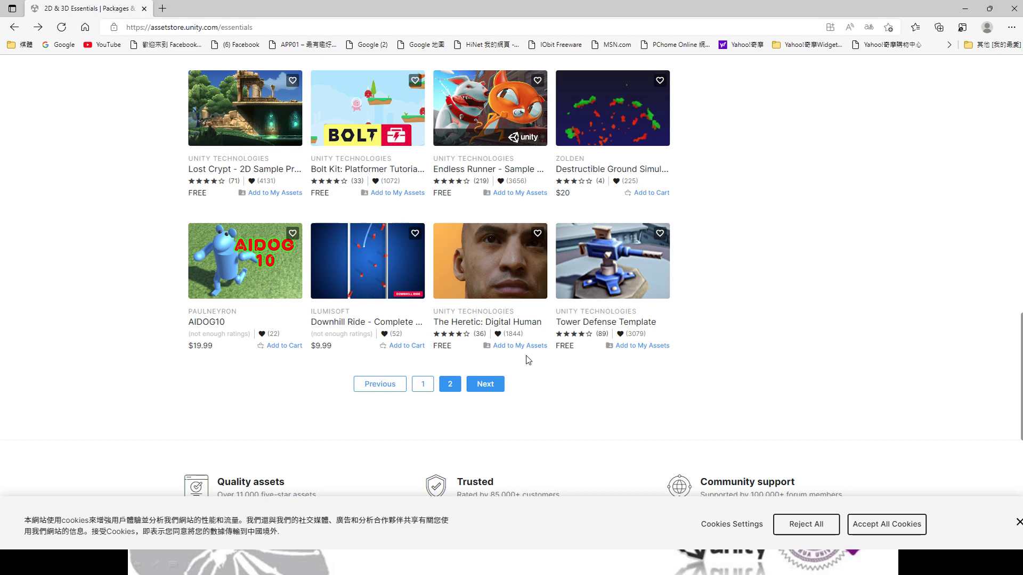
scroll(527, 361, up, 5)
scroll(528, 361, up, 4)
scroll(527, 361, up, 2)
scroll(528, 361, up, 5)
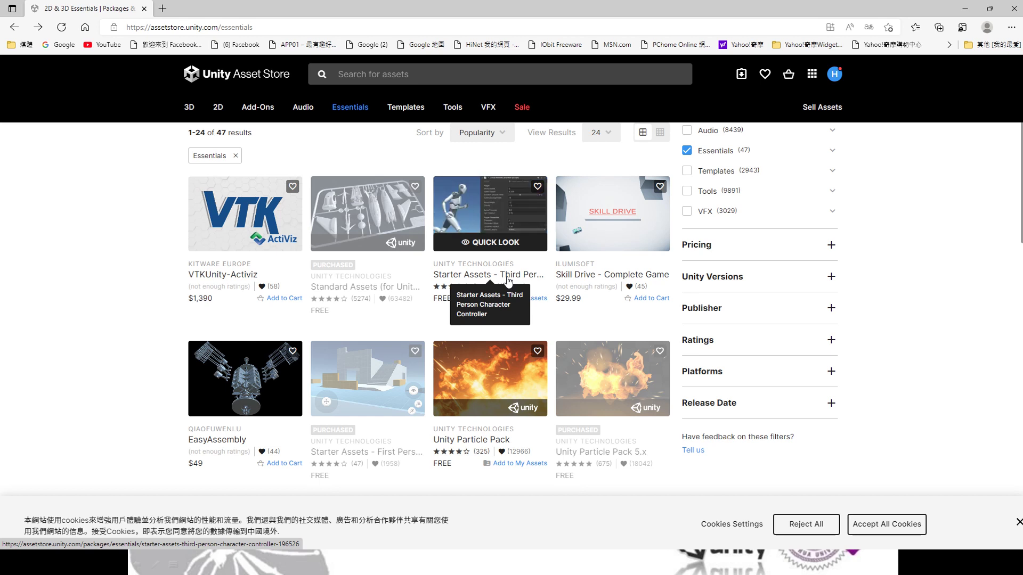
Step: Add Starter Assets - Third Person Character Controller to My Assets and browse the My Assets list
click(521, 302)
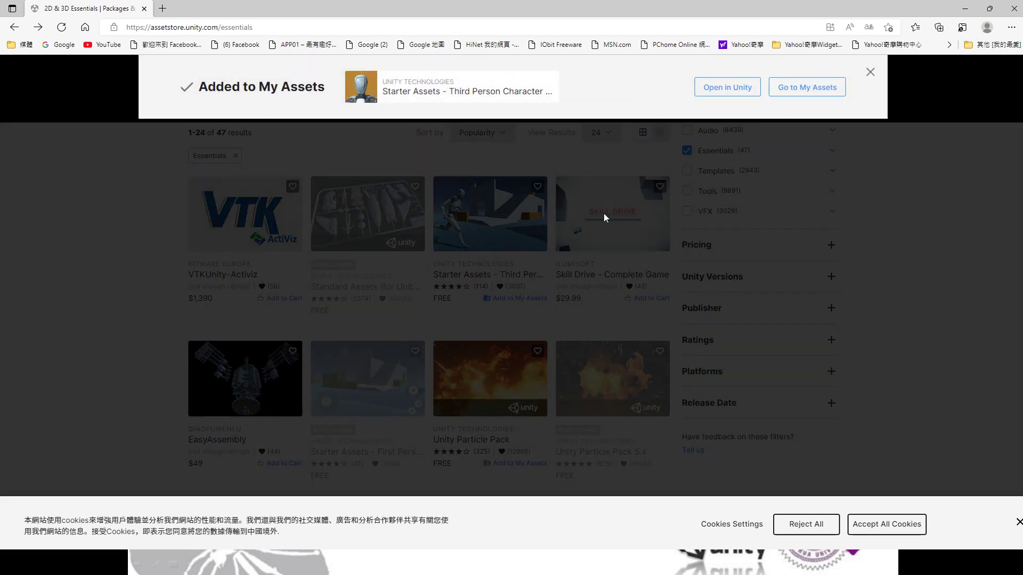
click(789, 96)
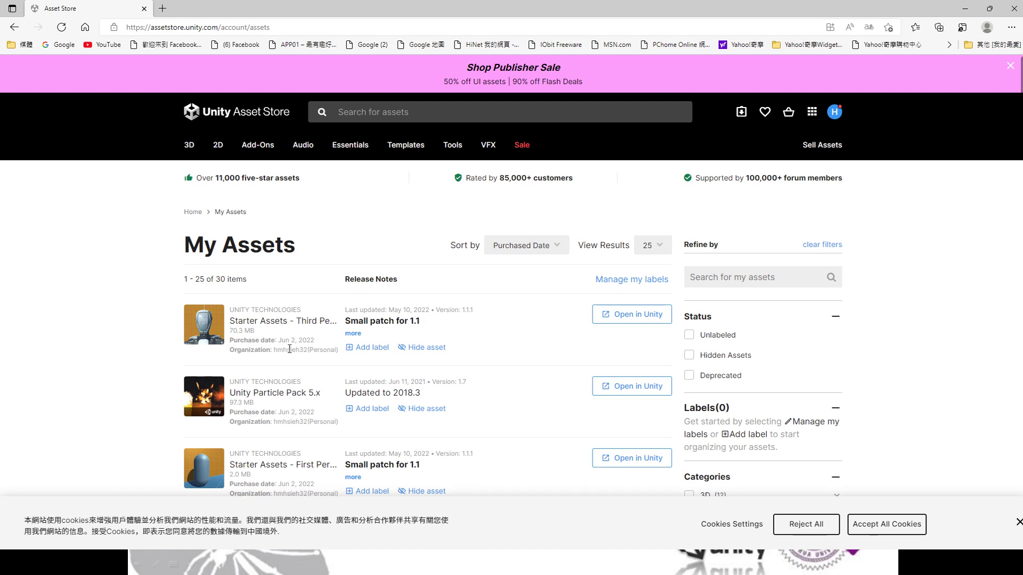
scroll(289, 349, down, 1)
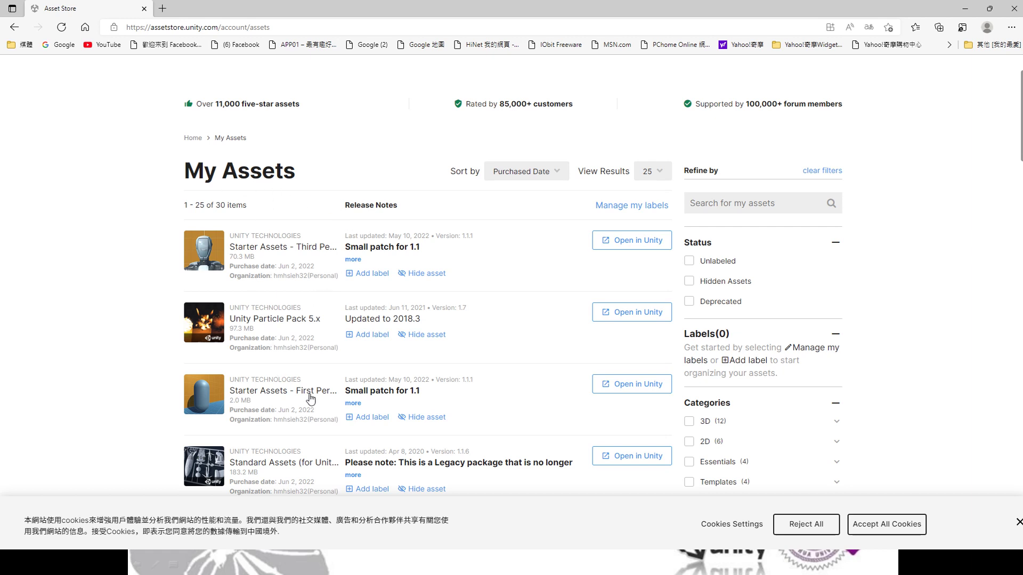
scroll(311, 399, down, 2)
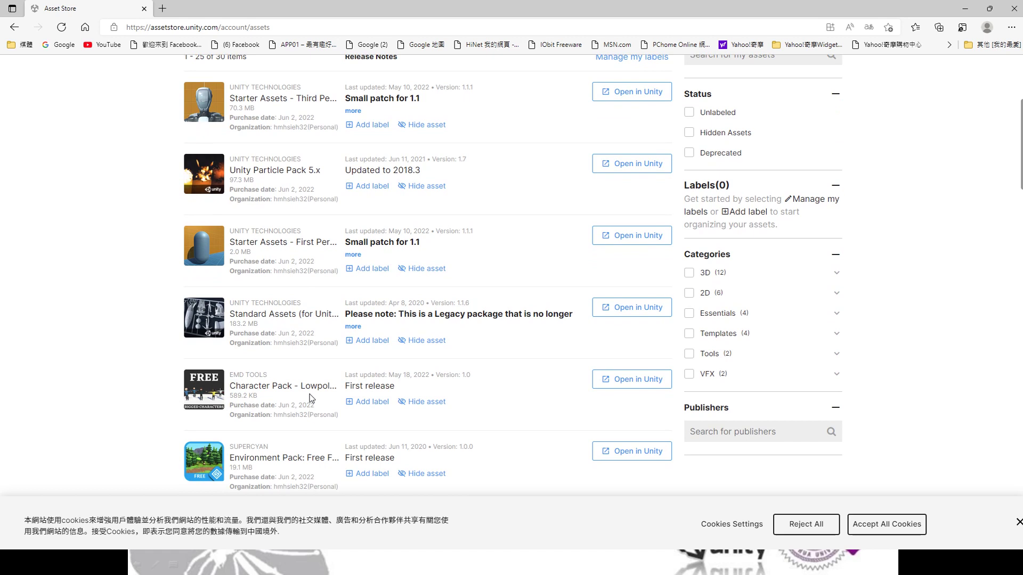
scroll(311, 398, up, 2)
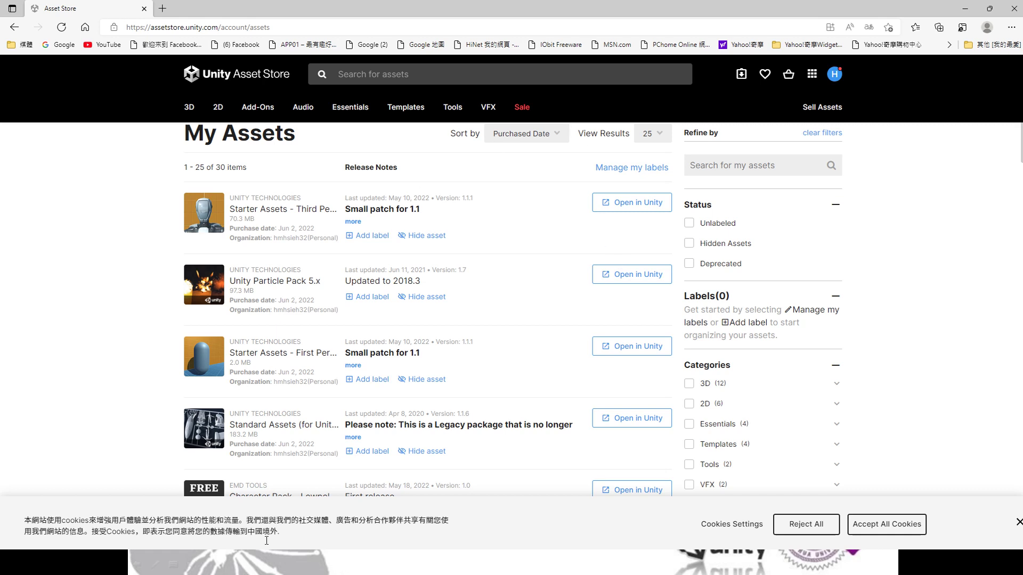
Step: Minimize the browser, then run the brick break scene in play mode and stop it
click(965, 8)
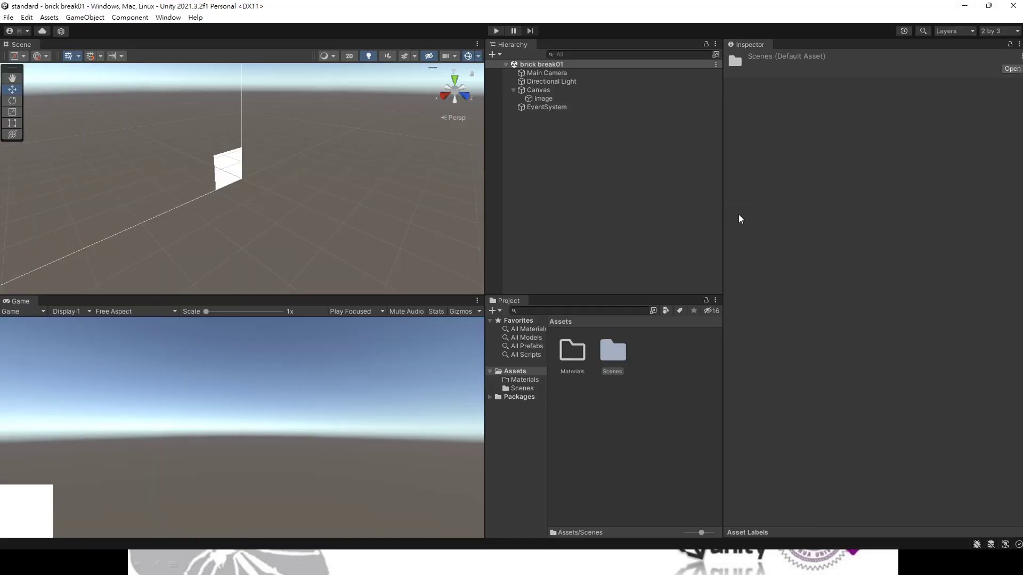
click(496, 33)
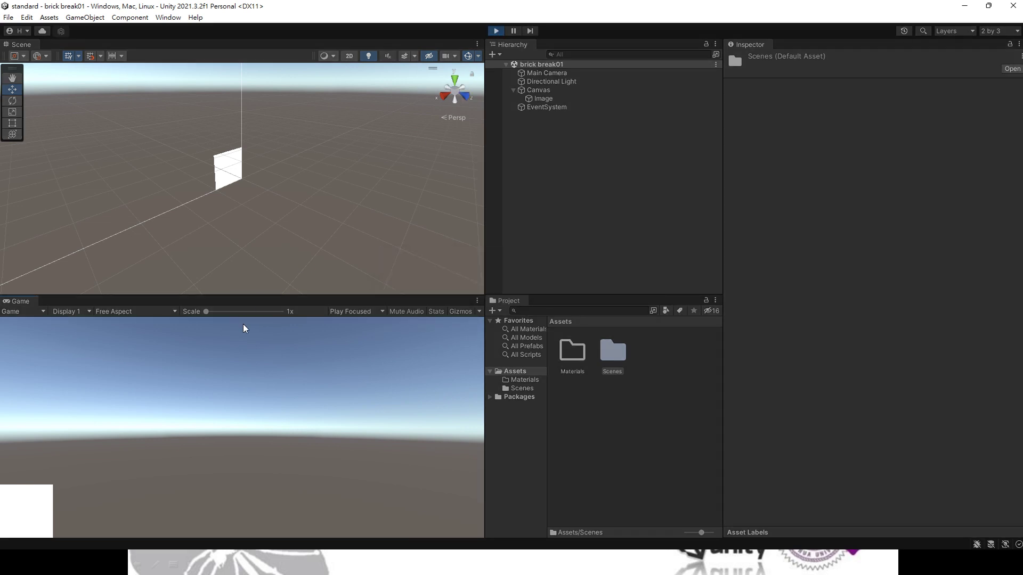
click(496, 32)
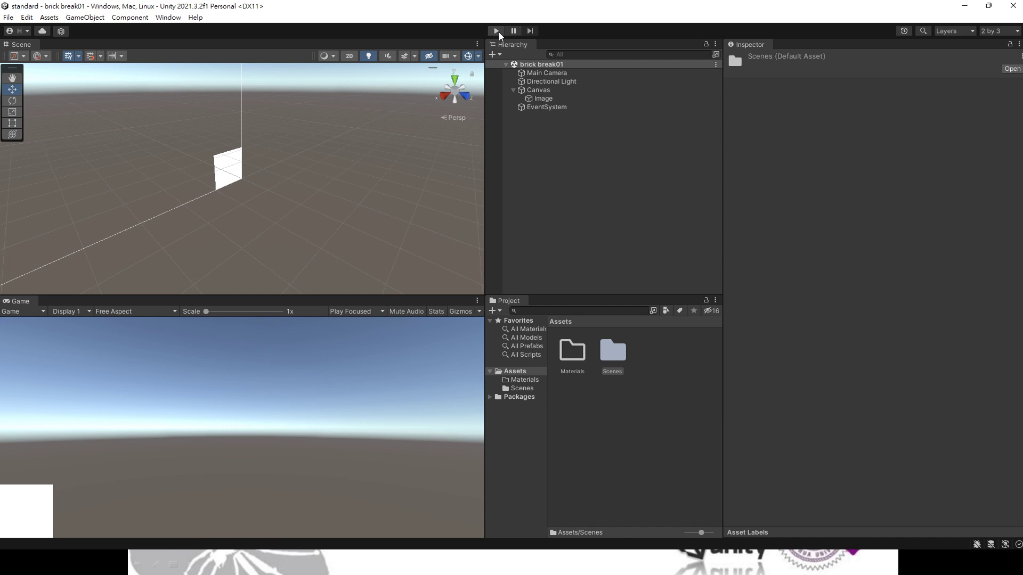
click(551, 99)
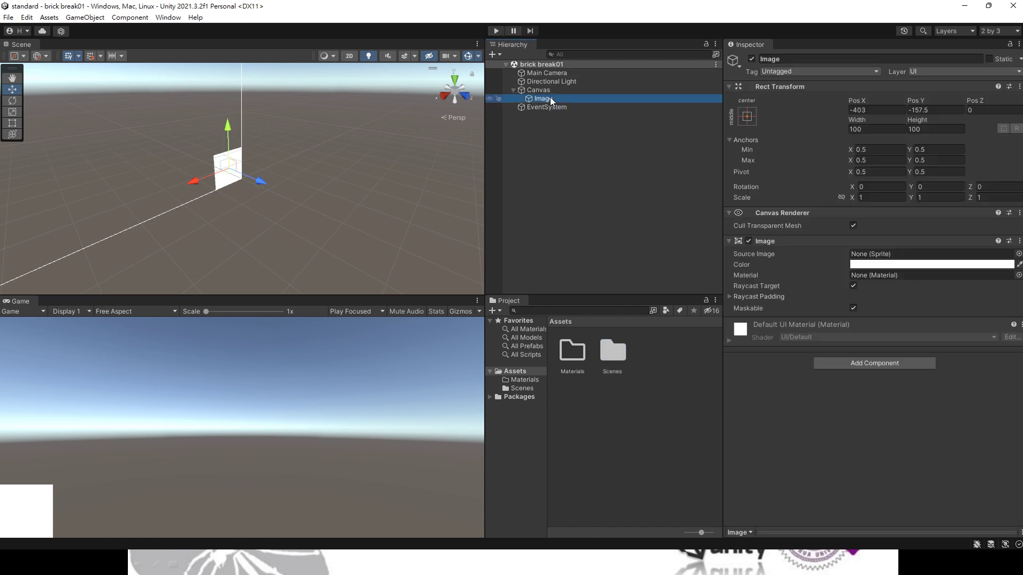
click(545, 93)
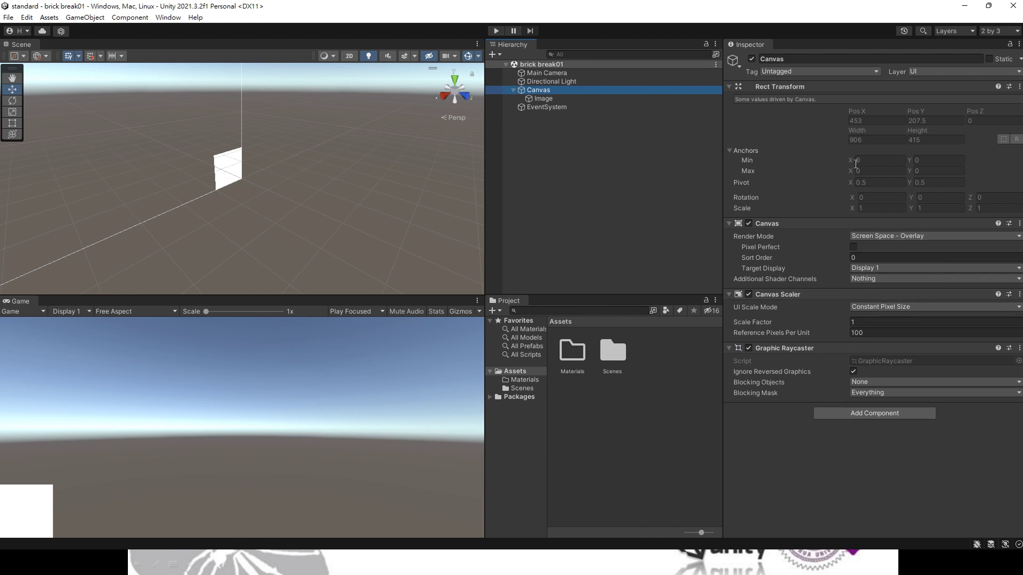
click(551, 100)
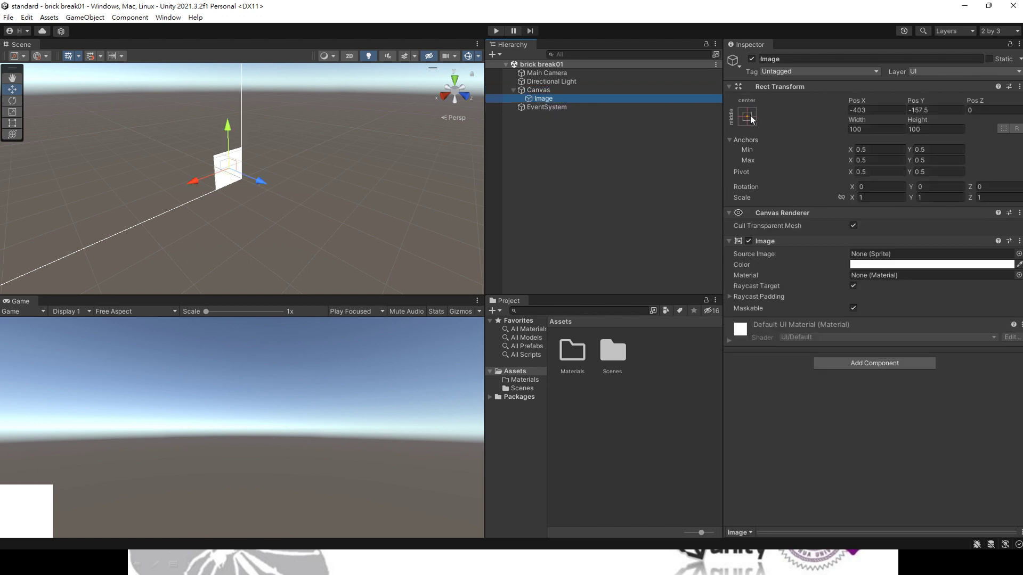
click(750, 115)
Step: Set the Image to stretch/stretch with Left, Top, Right, Bottom all 0, then return to the slideshow
click(863, 280)
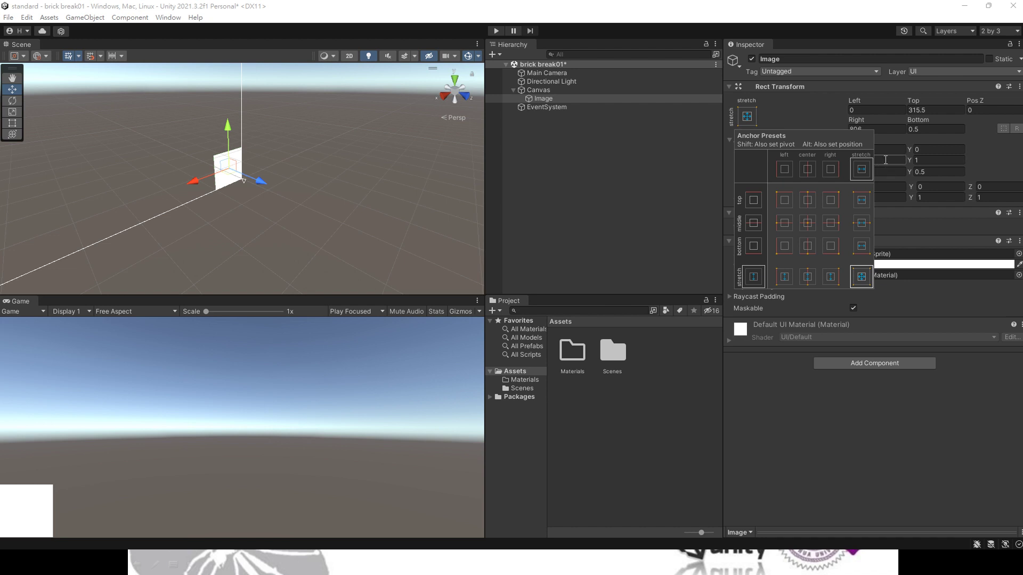
click(882, 128)
click(867, 112)
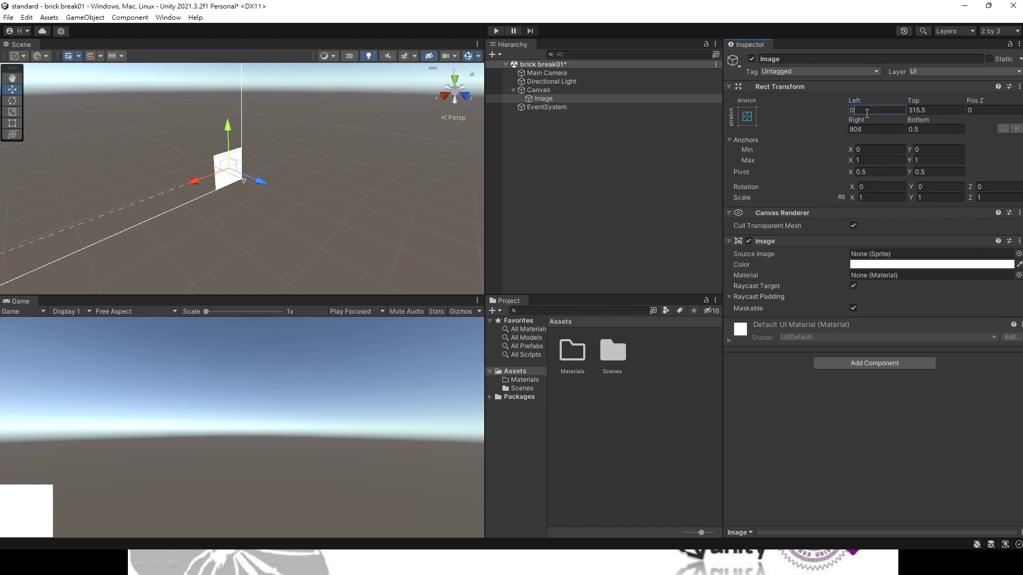
key(Tab)
text(0)
key(Tab)
text(0)
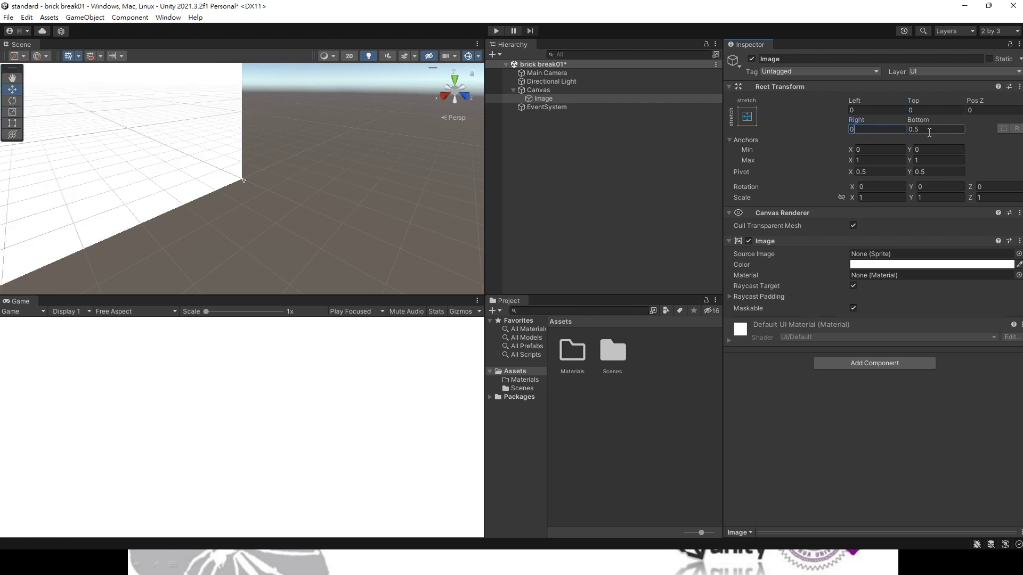
key(Tab)
text(0)
click(883, 108)
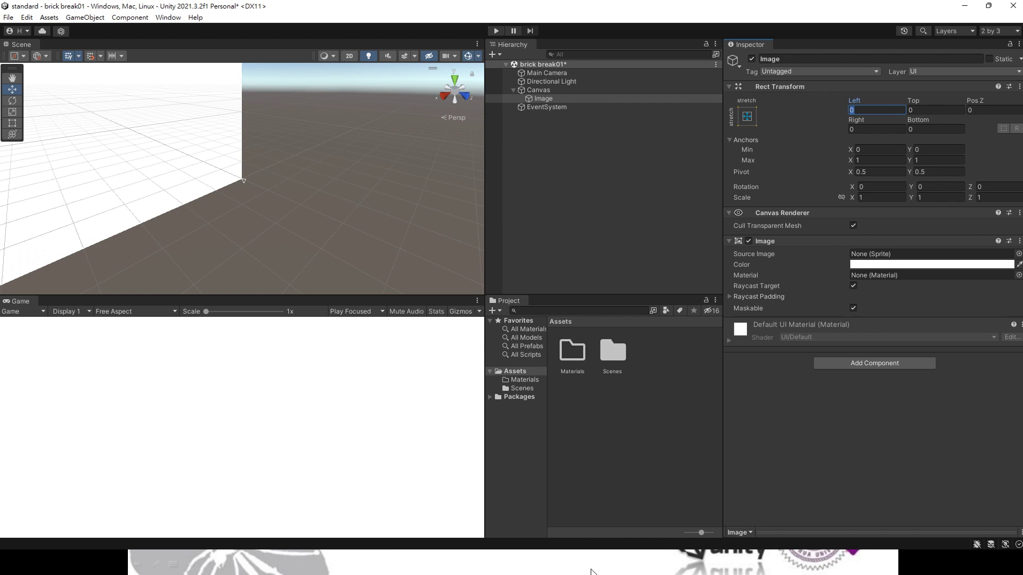
click(657, 573)
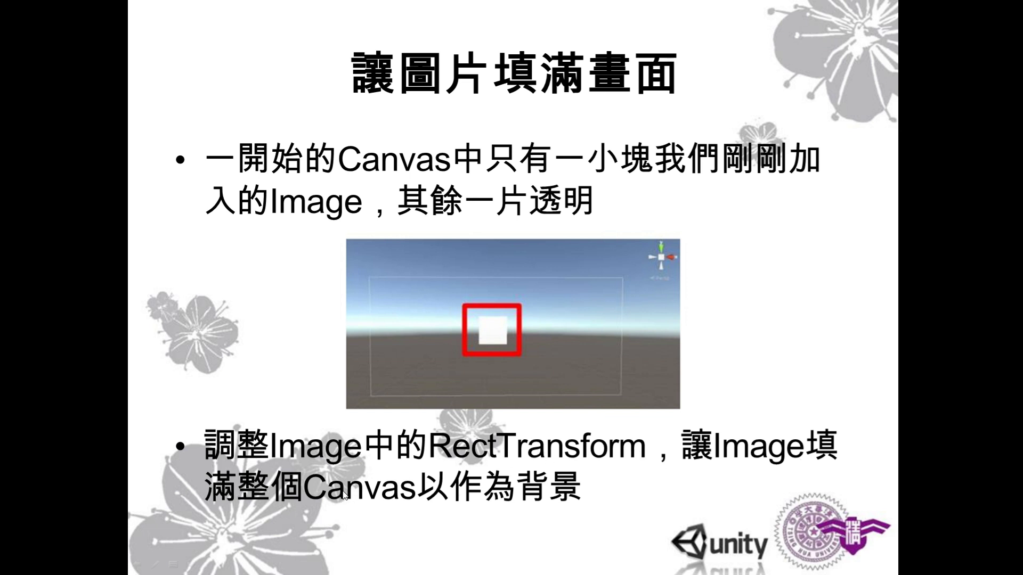
Step: Advance to the slide explaining RectTransform anchors and pivot
click(704, 326)
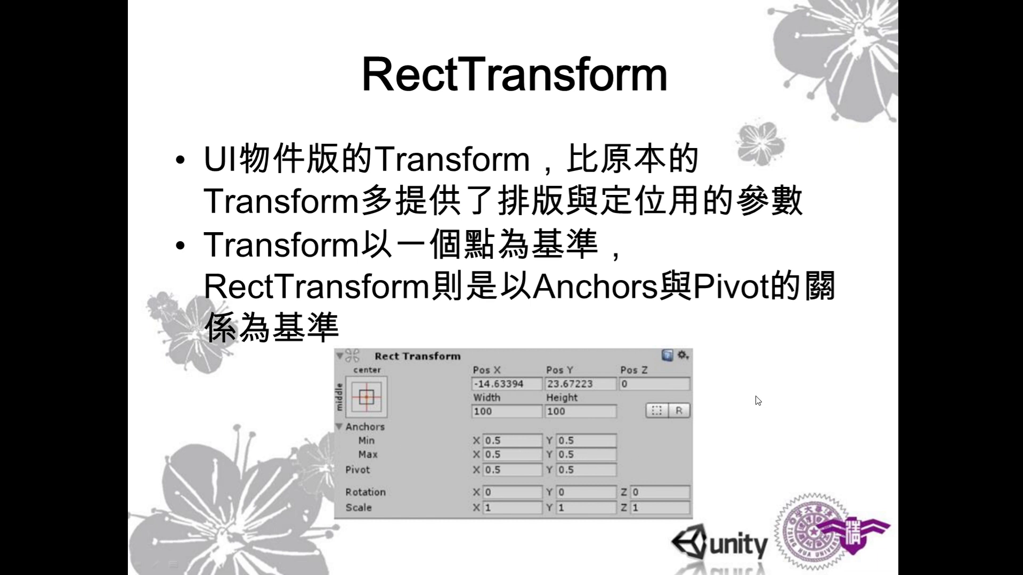
Step: Go to the RectTransform positioning slide, then exit the slideshow
key(Right)
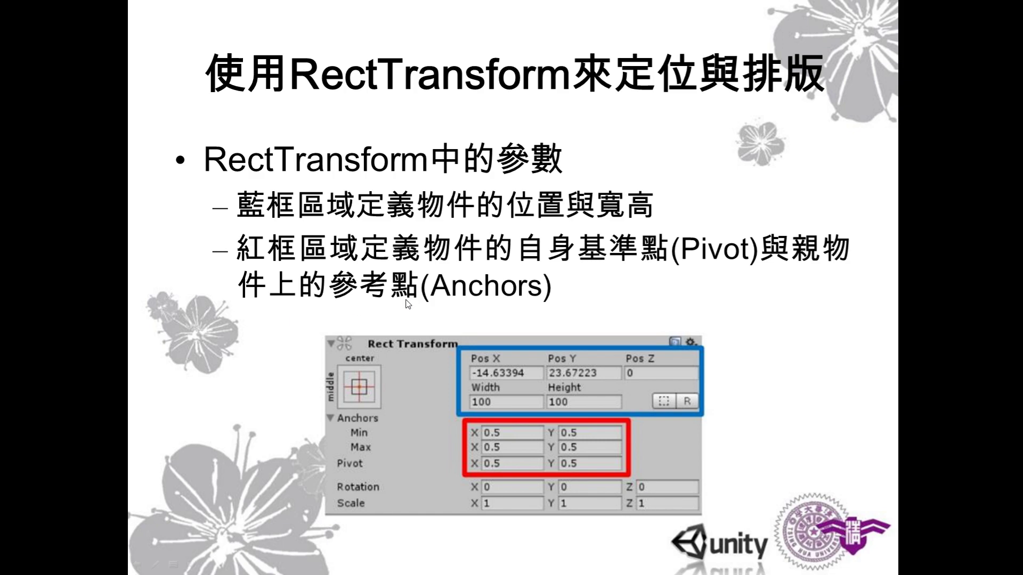
key(Escape)
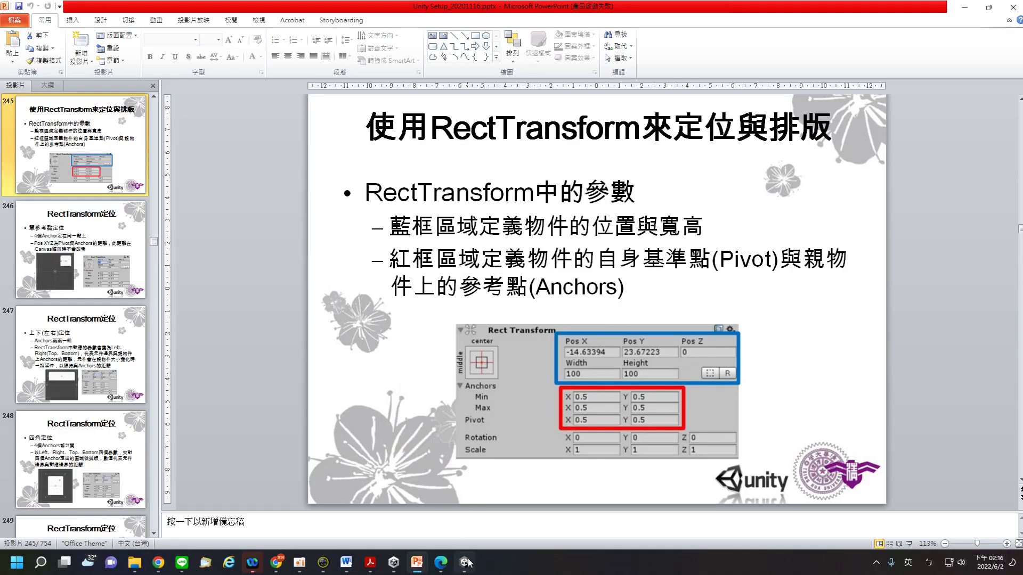
Step: Back in Unity, inspect the Image's offsets and anchor presets, then select the Canvas
click(465, 562)
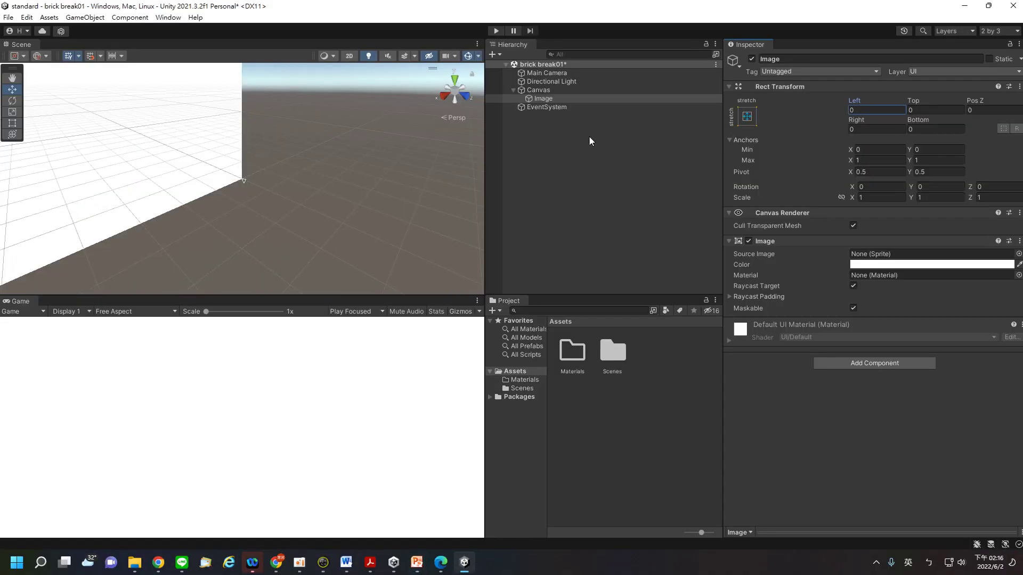
click(862, 129)
click(748, 119)
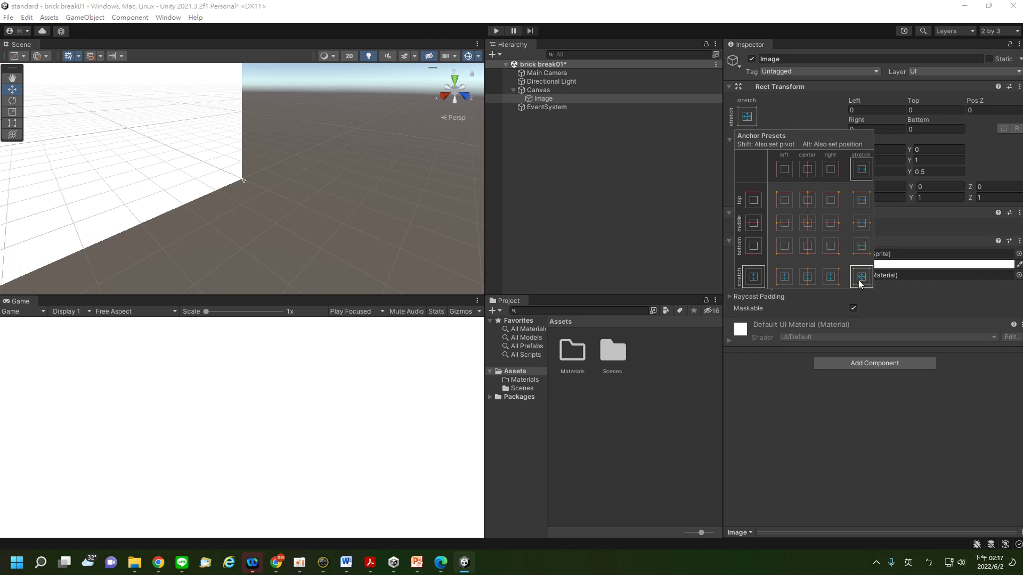
click(923, 224)
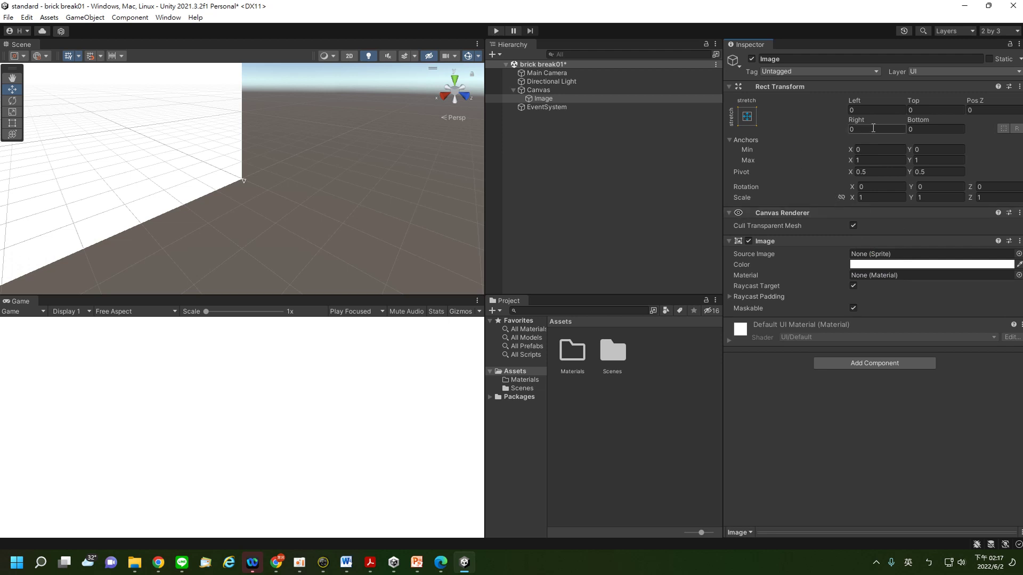
click(546, 92)
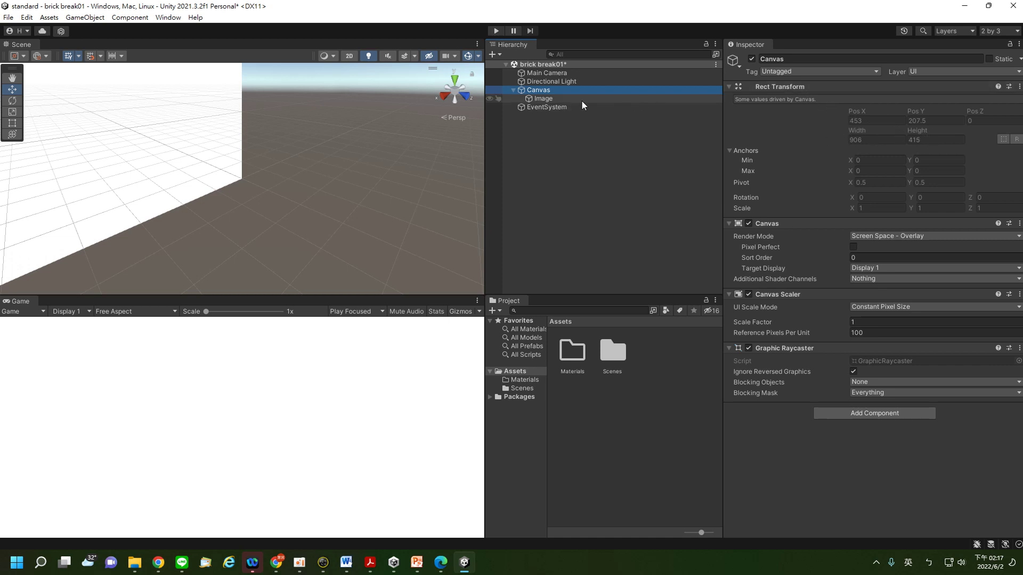
Step: Select the Image and apply the left/stretch anchor preset
click(548, 100)
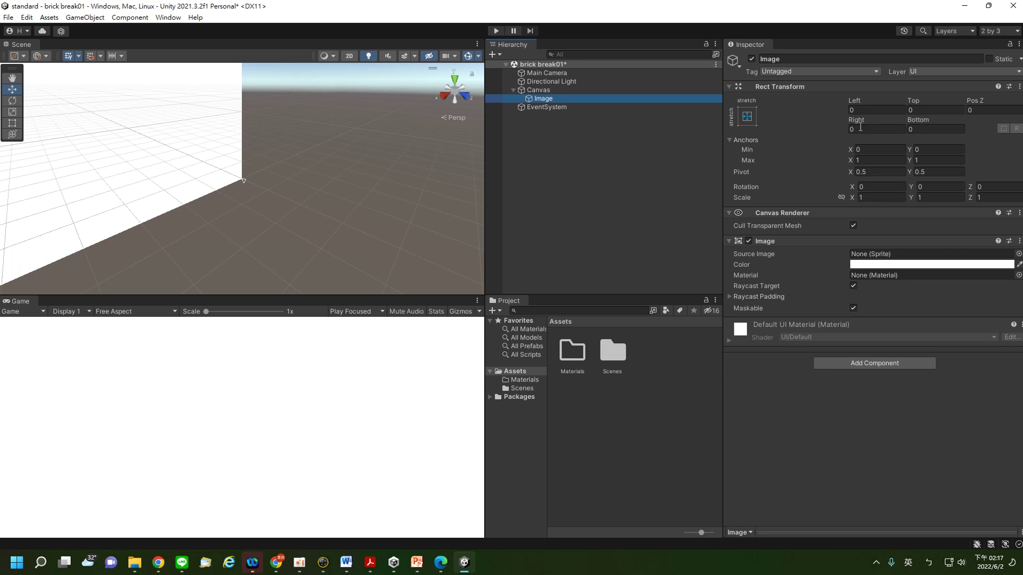
click(747, 120)
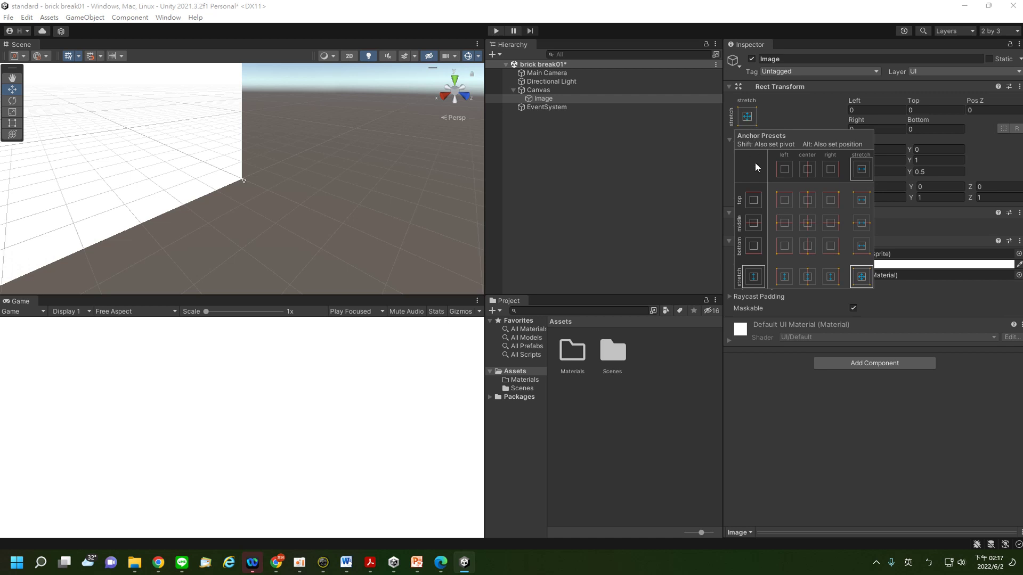
click(782, 167)
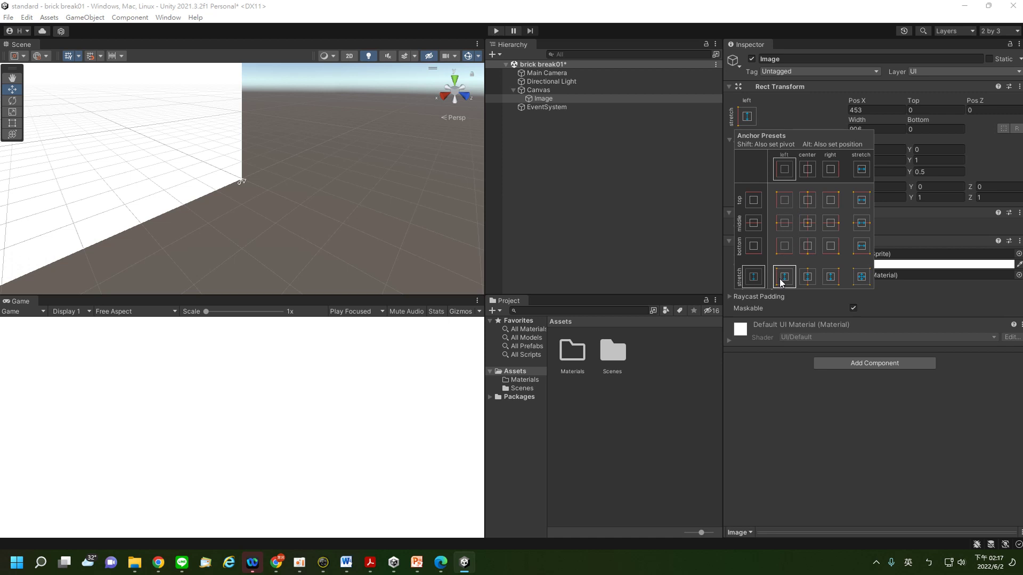
Step: Try the bottom-left anchor preset, then restore stretch/stretch and deselect
click(784, 247)
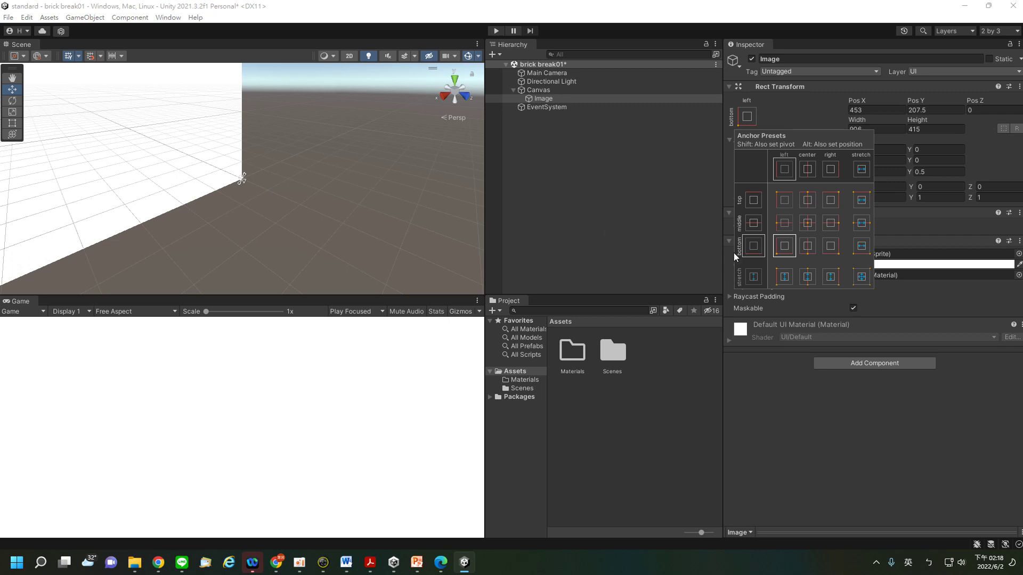
click(863, 281)
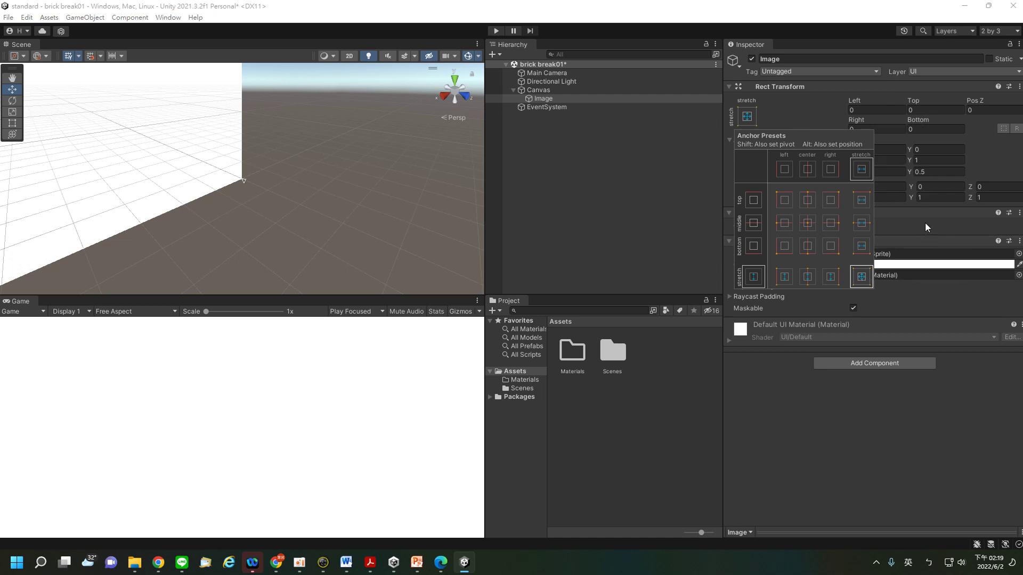
click(654, 244)
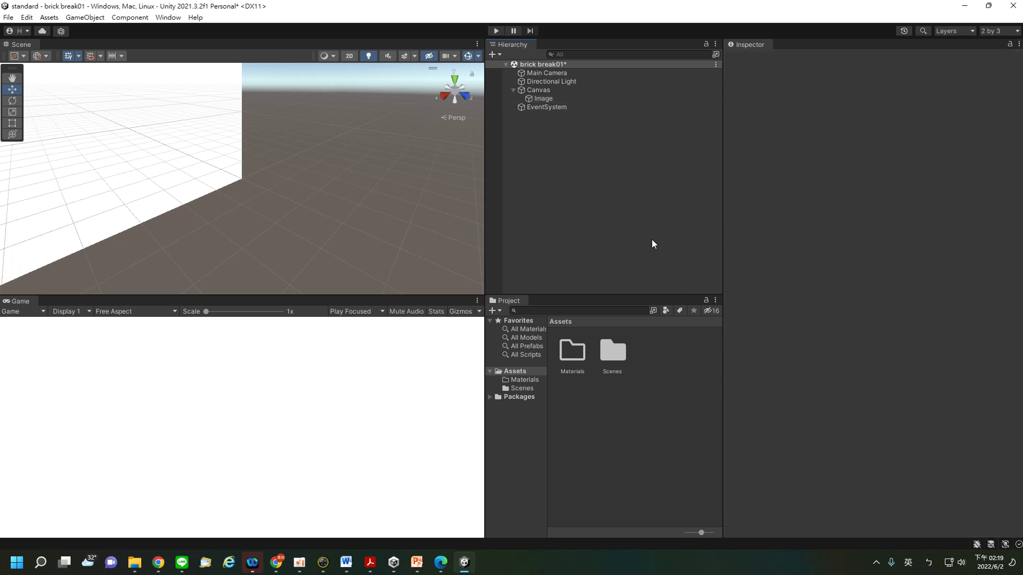
Step: Bring PowerPoint to the front on slide 245, showing Anchors Min/Max and Pivot at 0.5
click(419, 564)
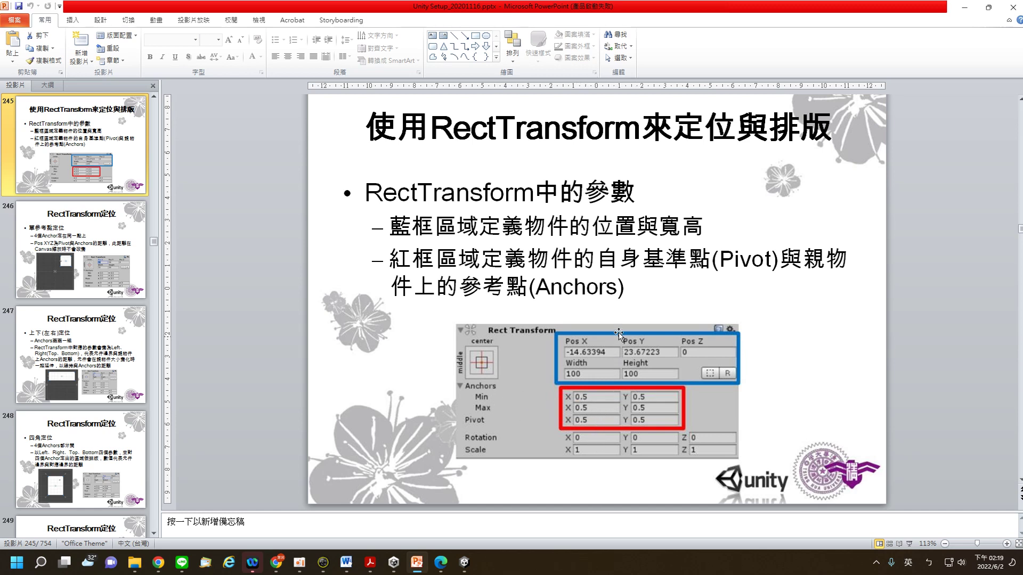
Step: Show slide 246, where Pos XYZ is the distance from Pivot to the combined Anchors
click(122, 262)
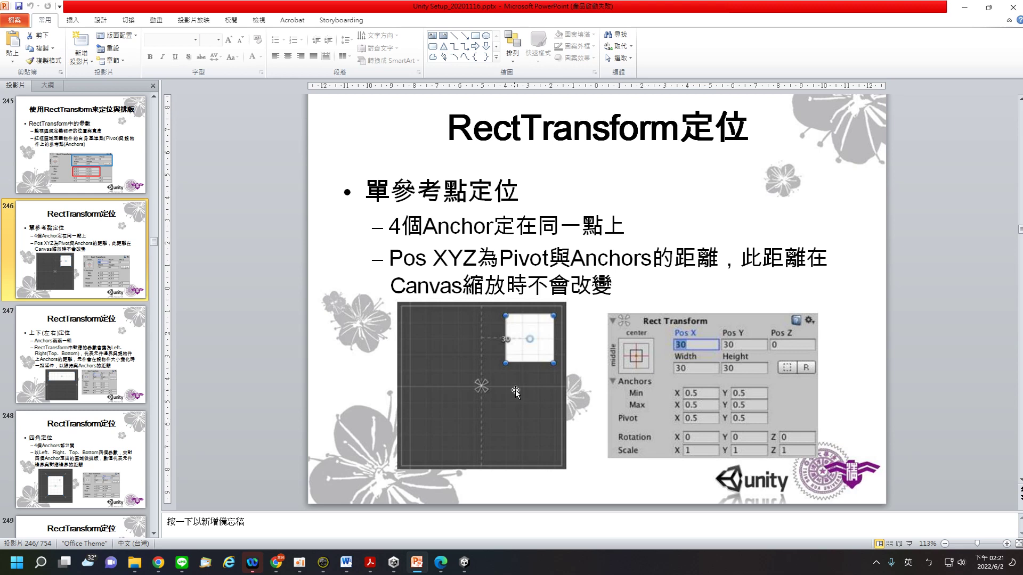
Step: Display slide 247 on paired anchors with Left/Right distances to the parent anchors
click(96, 333)
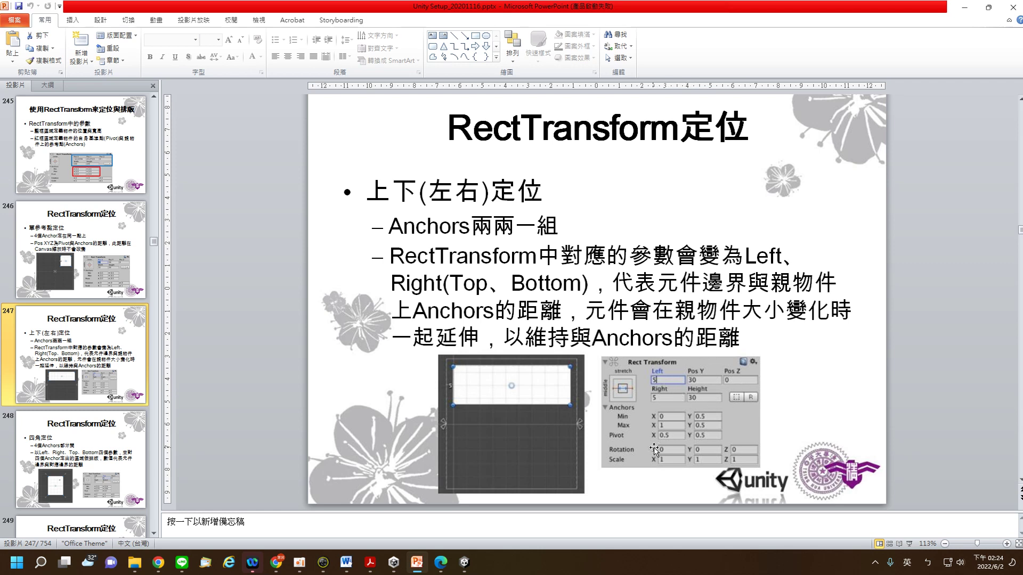
Step: Show slide 248, where four separate Anchors give Left/Right/Top/Bottom edge distances
click(122, 433)
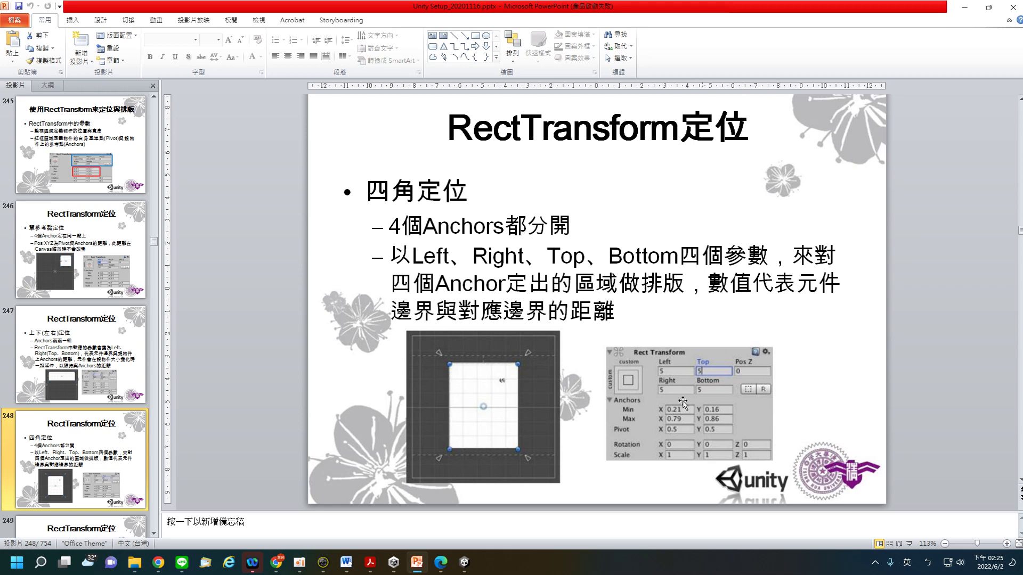
Step: Scroll the Slides pane down and show slide 249 on Unity's preset anchor positions
scroll(112, 445, down, 2)
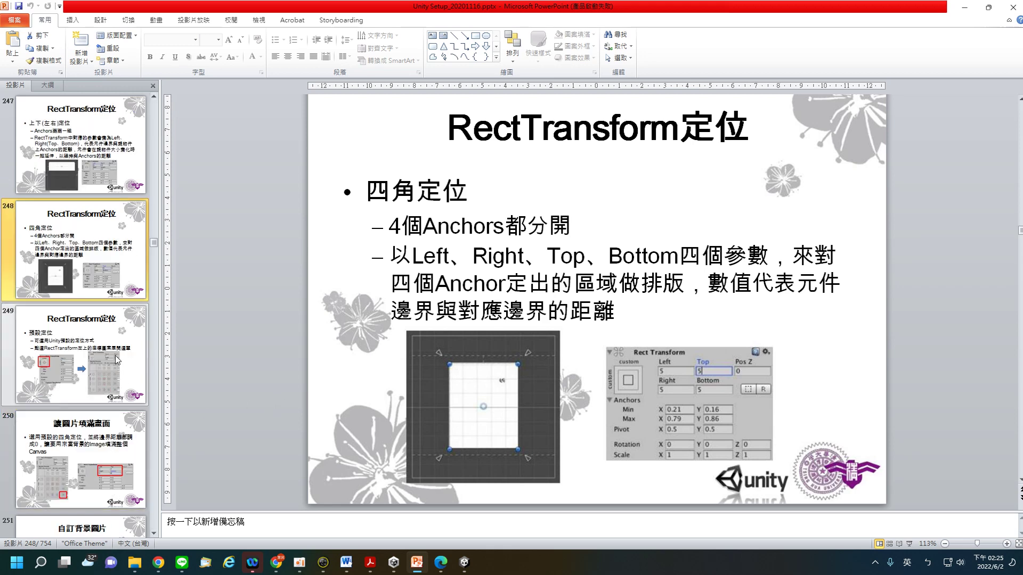
click(115, 357)
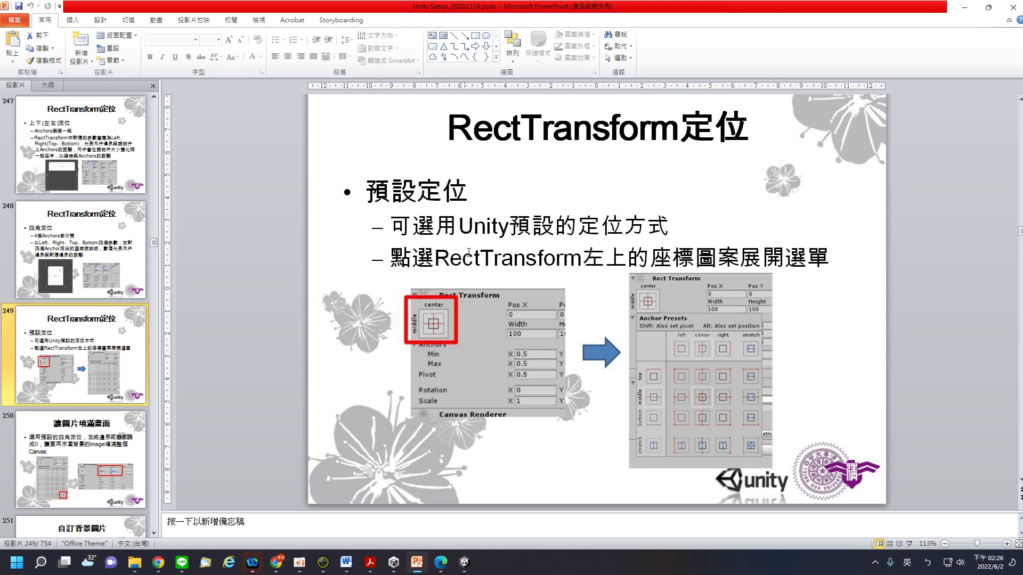
Step: Switch to Unity, minimize it, then restore the brick break01 editor in front
click(464, 564)
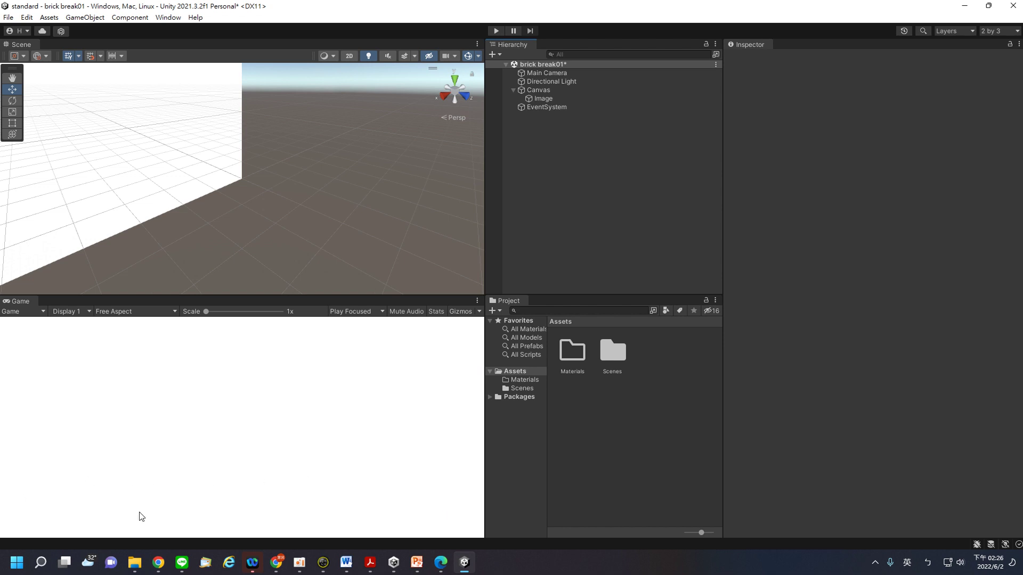
click(463, 568)
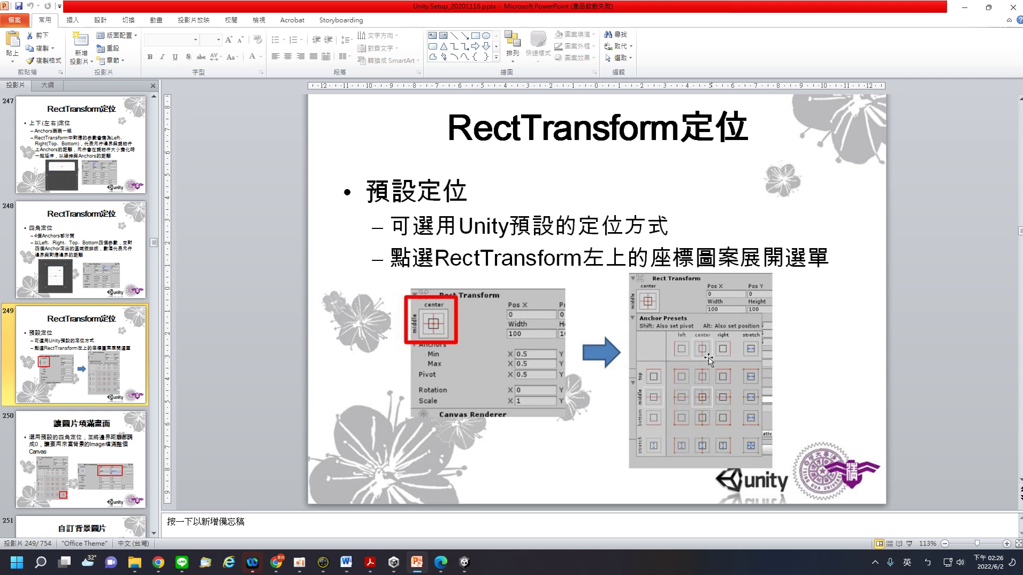
click(465, 564)
Step: Select the Canvas Image, look over its Anchor Presets popup, then return to PowerPoint's slide 249
click(544, 99)
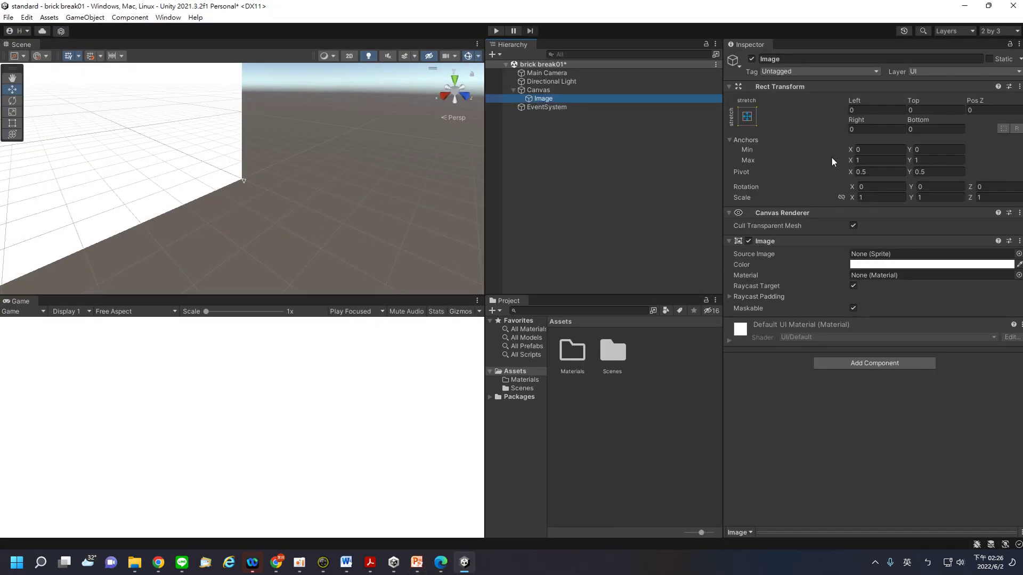
click(747, 117)
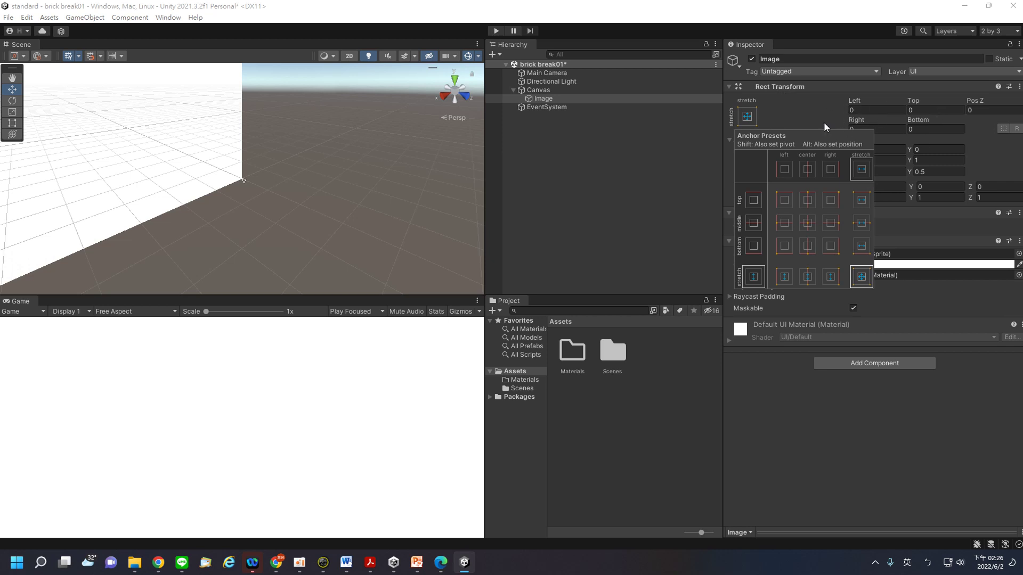
click(801, 106)
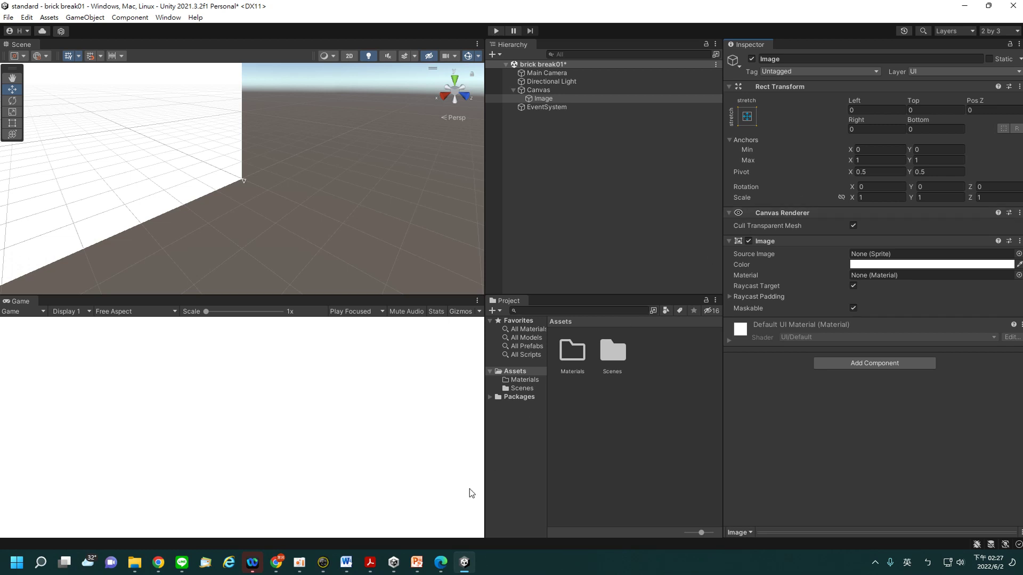
click(418, 563)
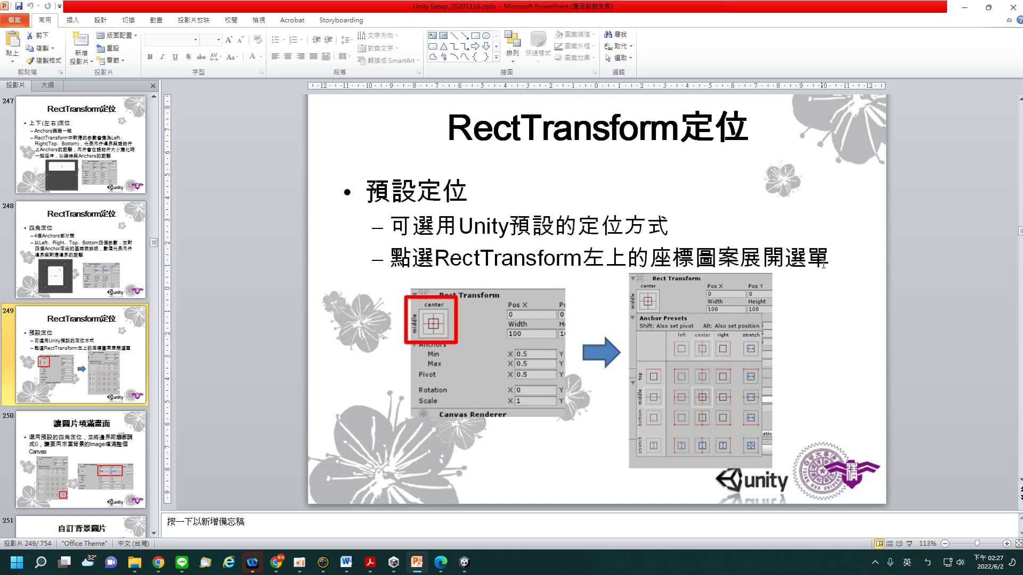
Step: Advance to slide 250 on making the background fill the Canvas, then go back to Unity
key(Page_Down)
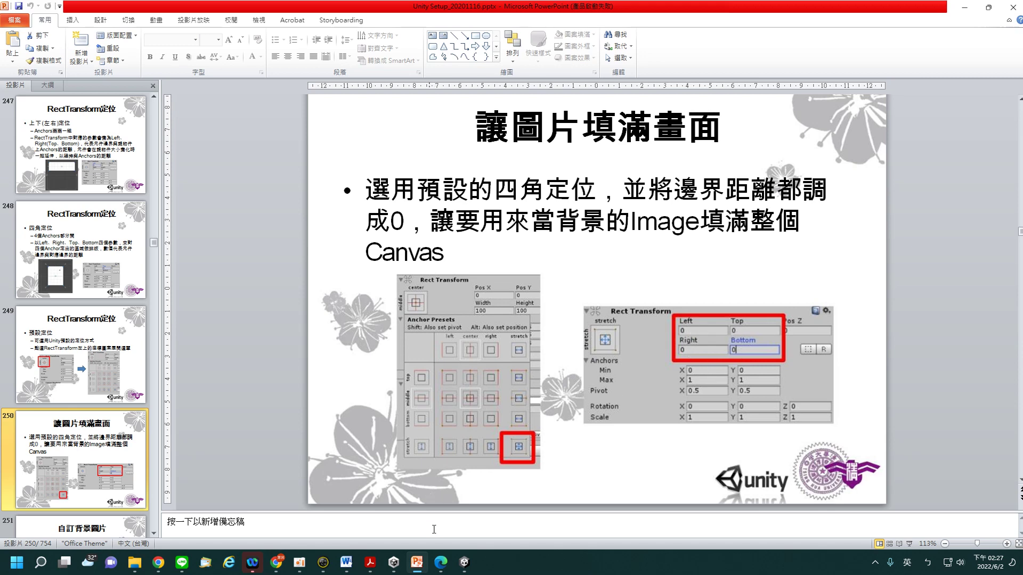
click(464, 564)
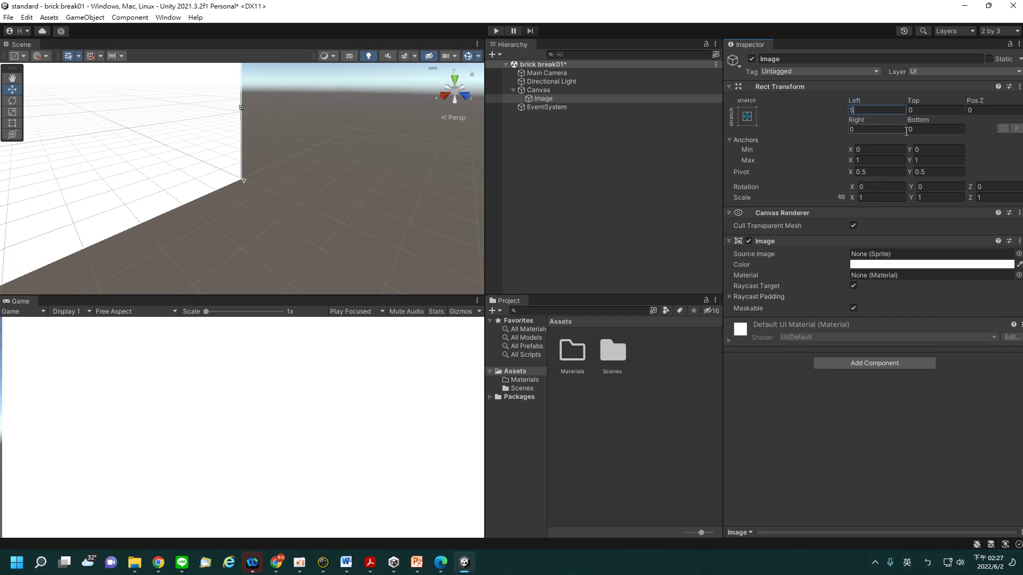
Step: Set the Canvas Image's Left, Top, Right and Bottom offsets to 5 each
text(5)
key(Tab)
text(5)
click(859, 130)
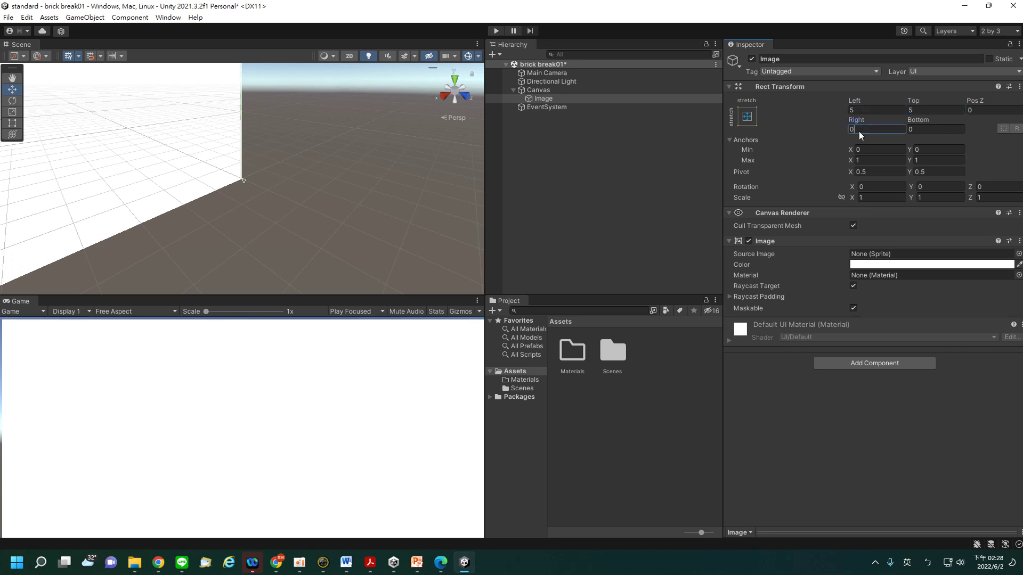
text(5)
key(Tab)
text(5)
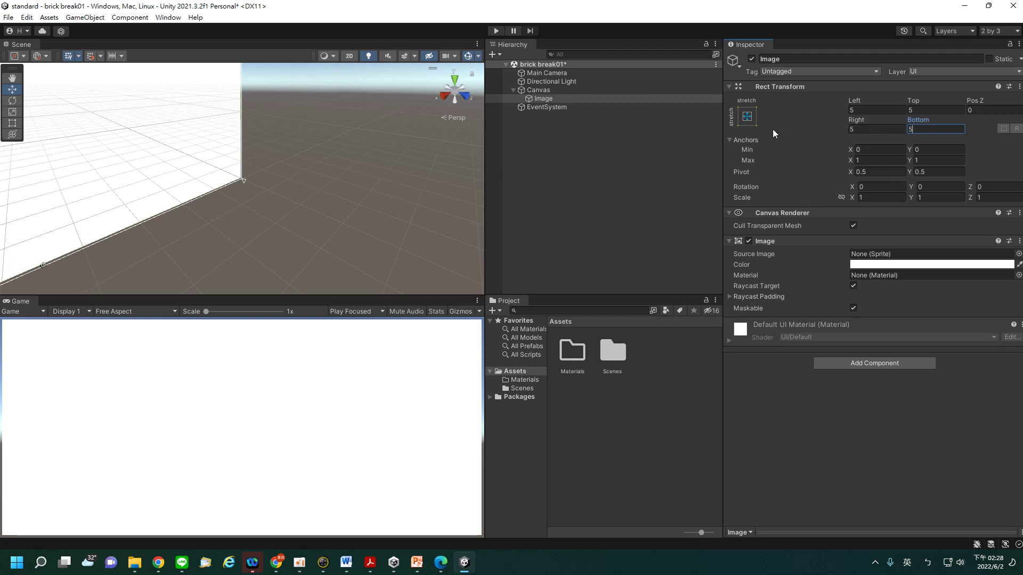
click(747, 116)
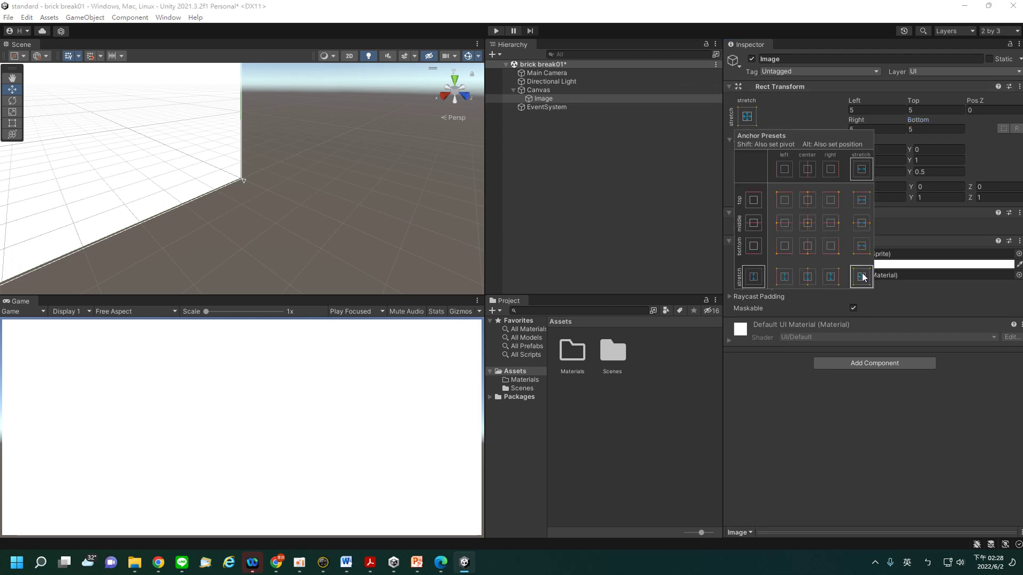
click(814, 100)
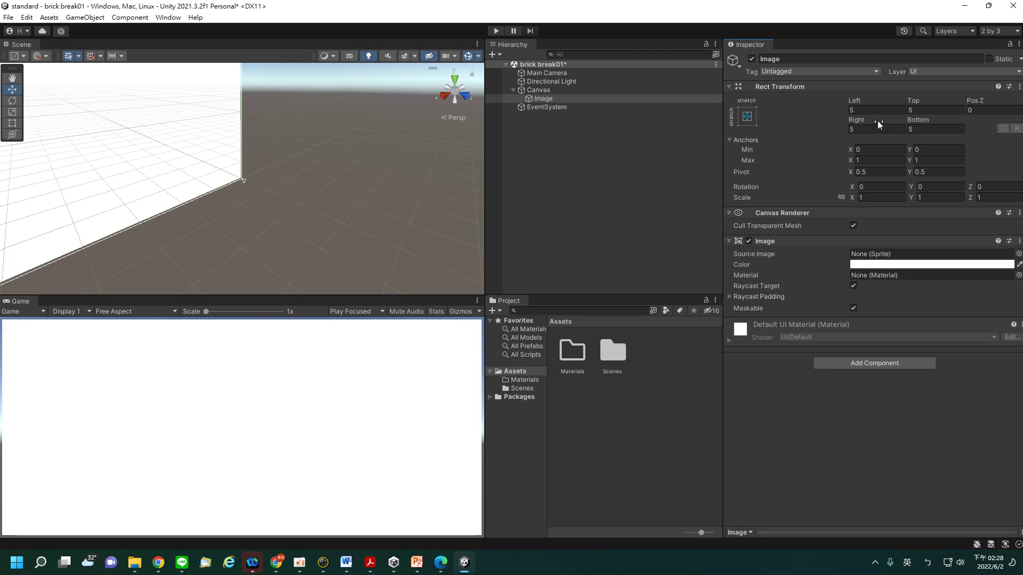
click(851, 110)
click(747, 117)
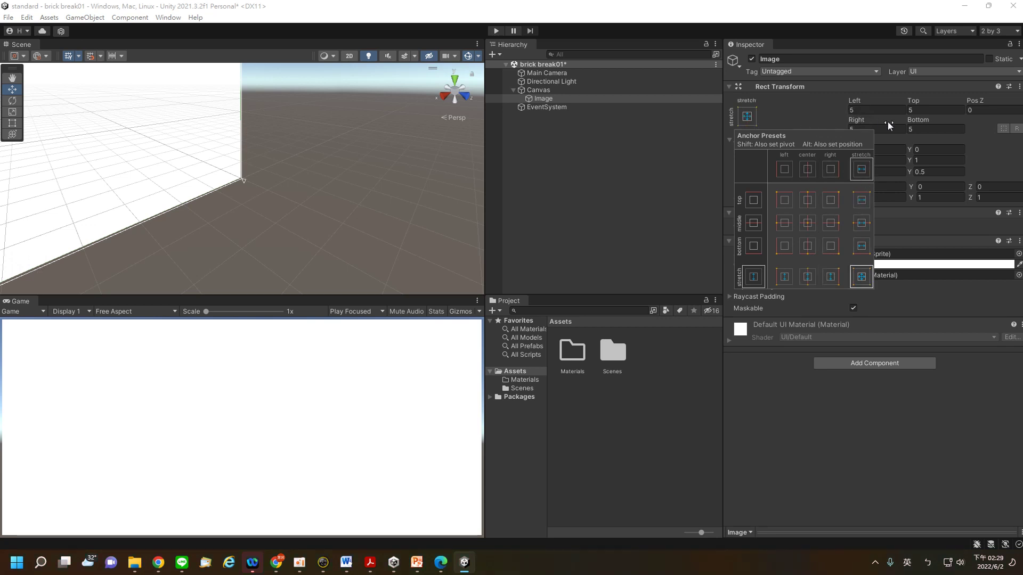
Step: Try bottom-stretch and middle-stretch presets, settling on bottom-stretch with Pos Y 207.5, Height 405
click(860, 241)
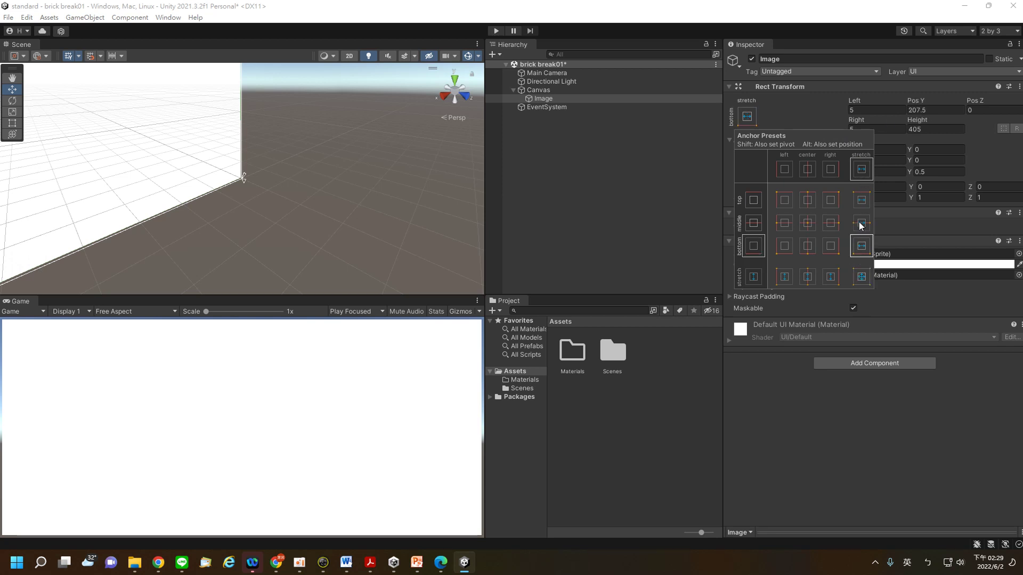
click(860, 224)
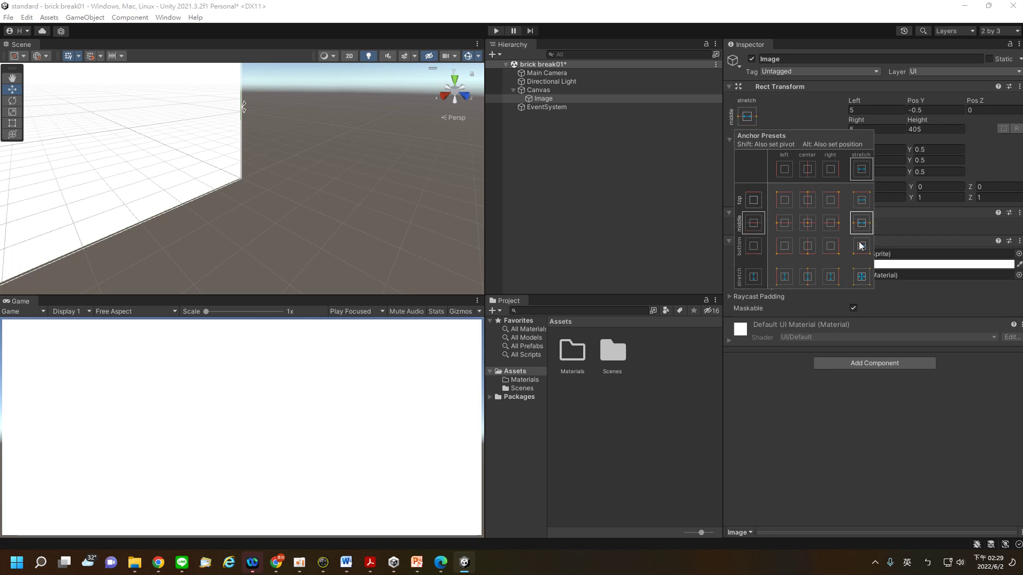
click(862, 247)
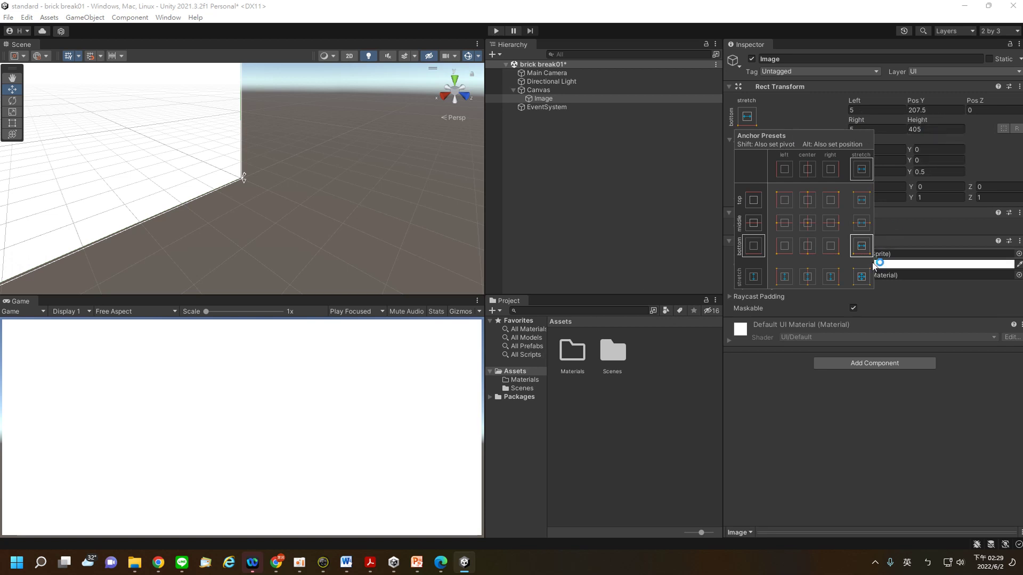
Step: Set the bottom-anchored Canvas Image's Height to 200, keeping Pos Y at 207.5
click(928, 110)
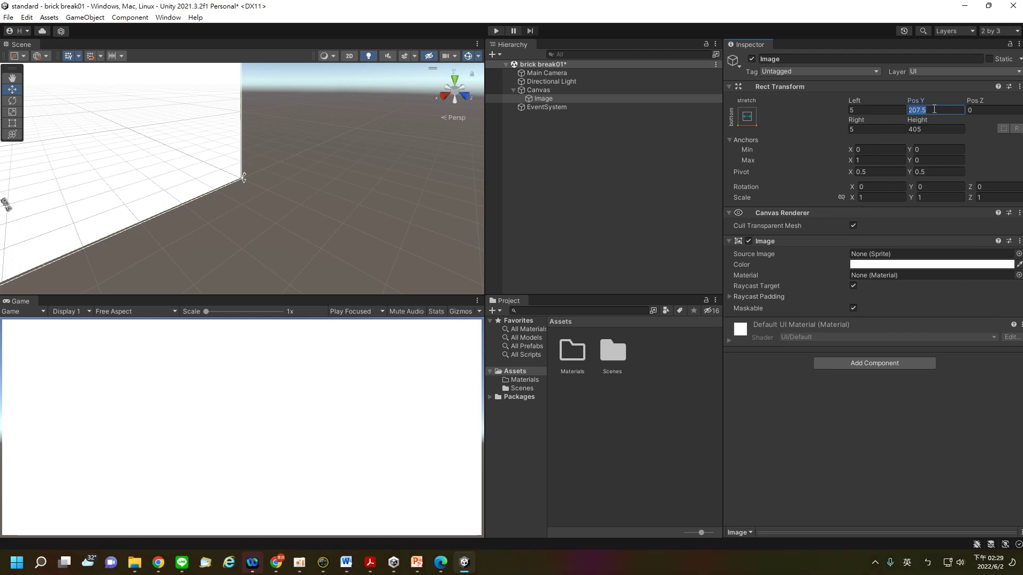
click(927, 129)
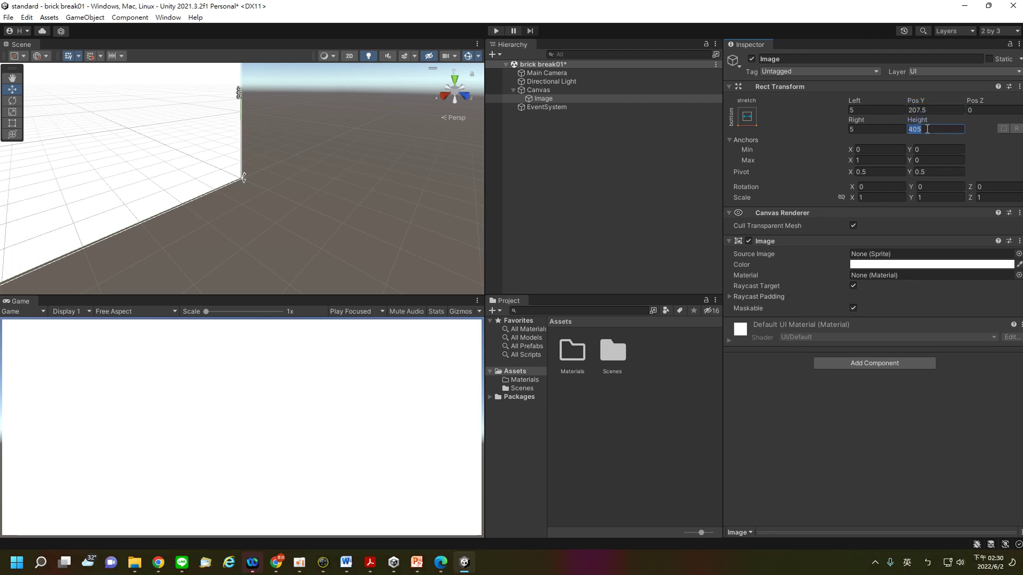
text(200)
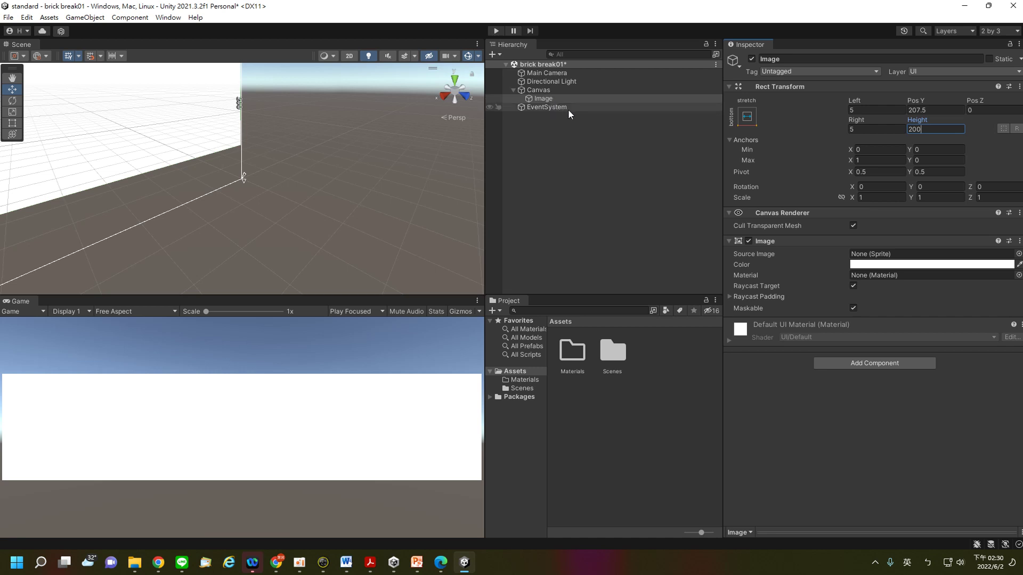
mouse_move(743, 172)
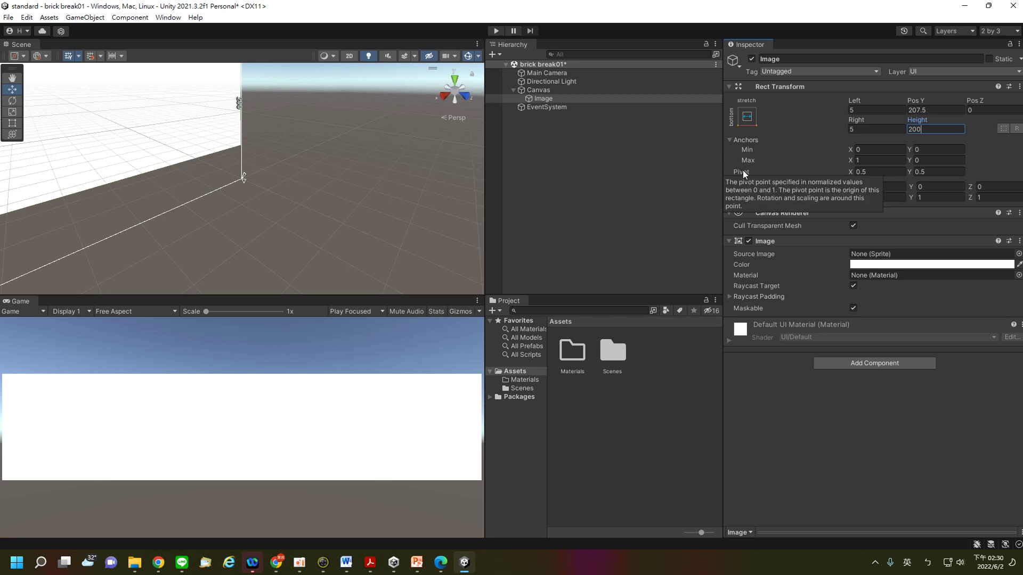
click(748, 117)
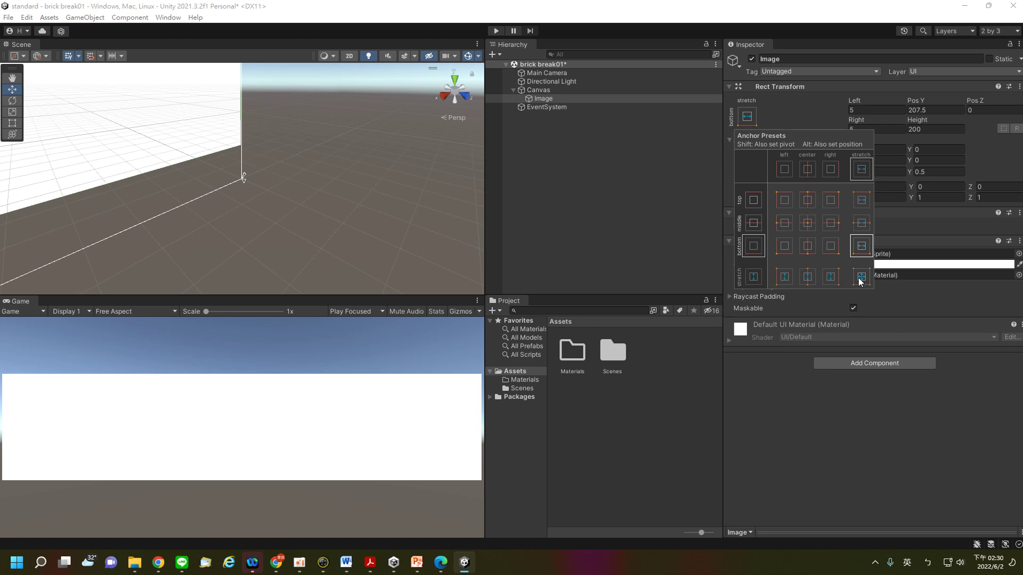
Step: Apply the stretch-stretch anchor preset so the Image spans the Canvas on both axes
click(860, 277)
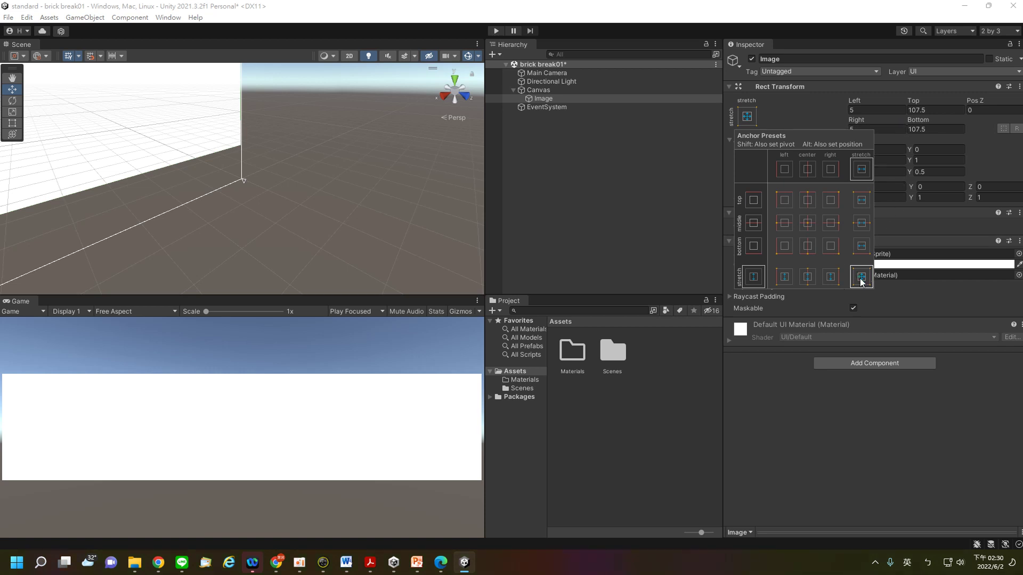
click(933, 130)
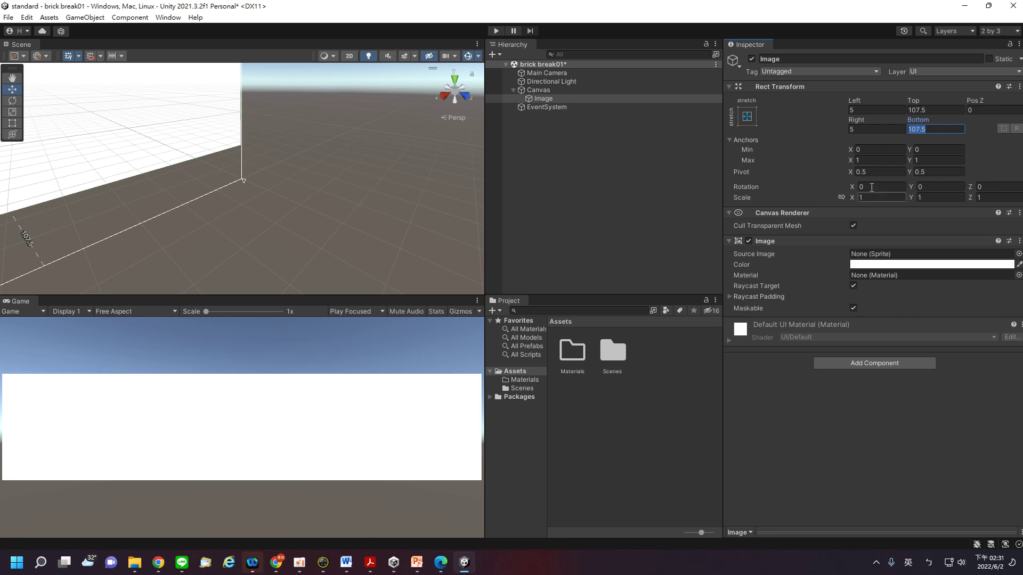
Step: Set the Image's Bottom and Top margins to 5, then bring up the PowerPoint slides
text(5)
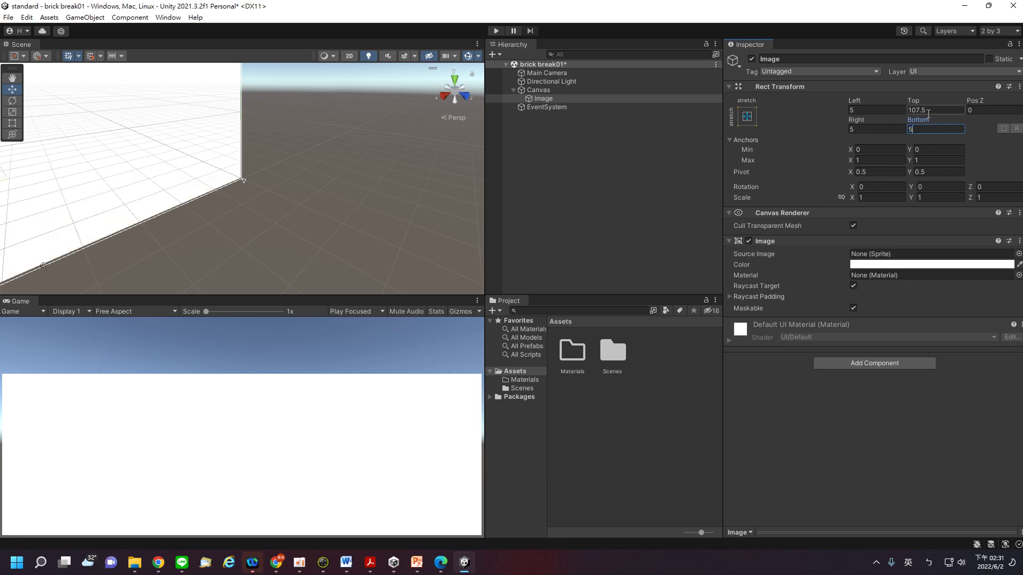
click(925, 110)
text(5)
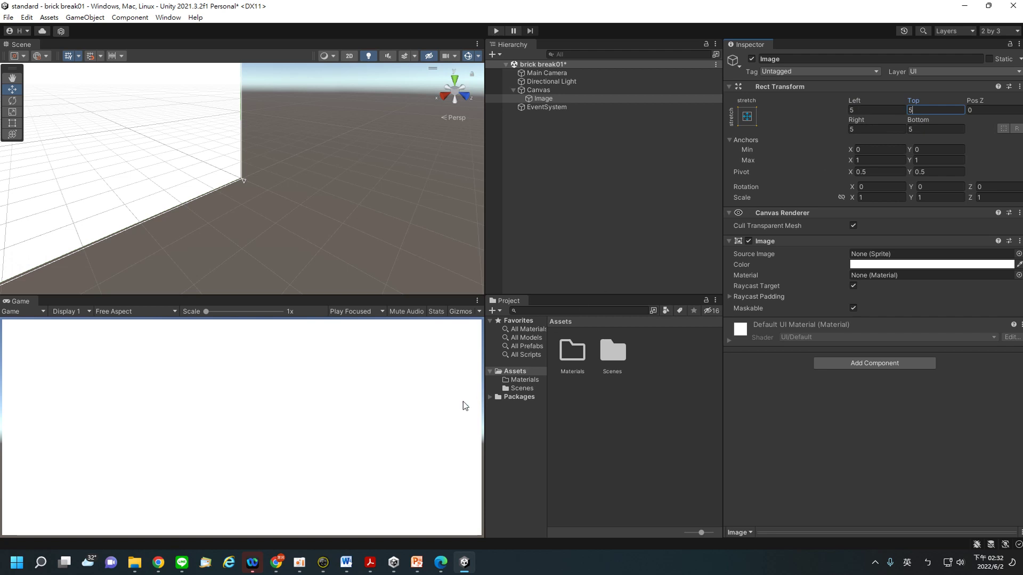
click(416, 565)
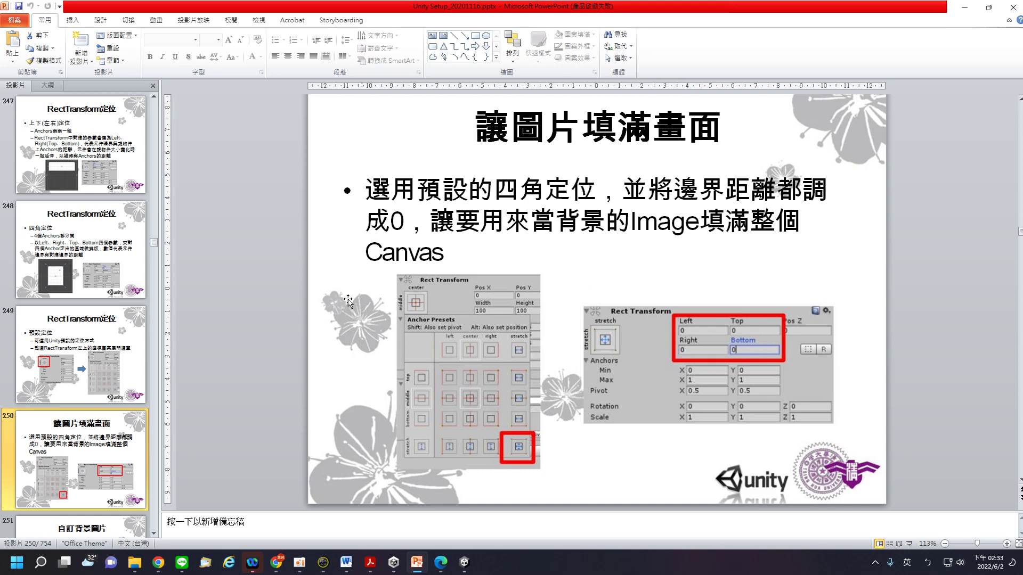
Step: Scroll the slide thumbnails to review the slide on making the image fill the screen
scroll(103, 446, down, 2)
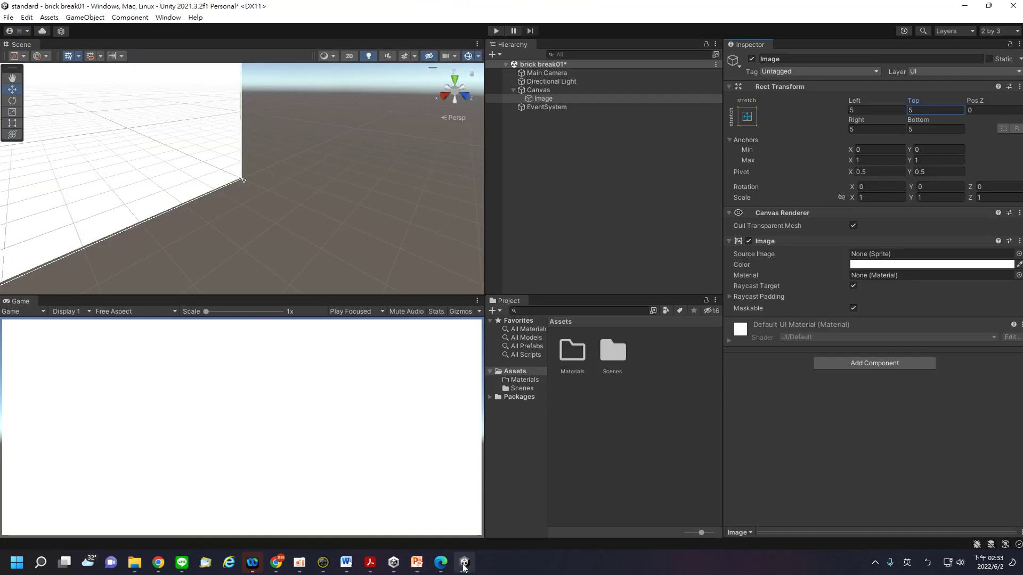
Step: Back in Unity, set the Image's Left, Top, Bottom and Right margins all to 0
click(464, 563)
click(854, 109)
text(0)
key(Tab)
text(0)
key(Tab)
text(0)
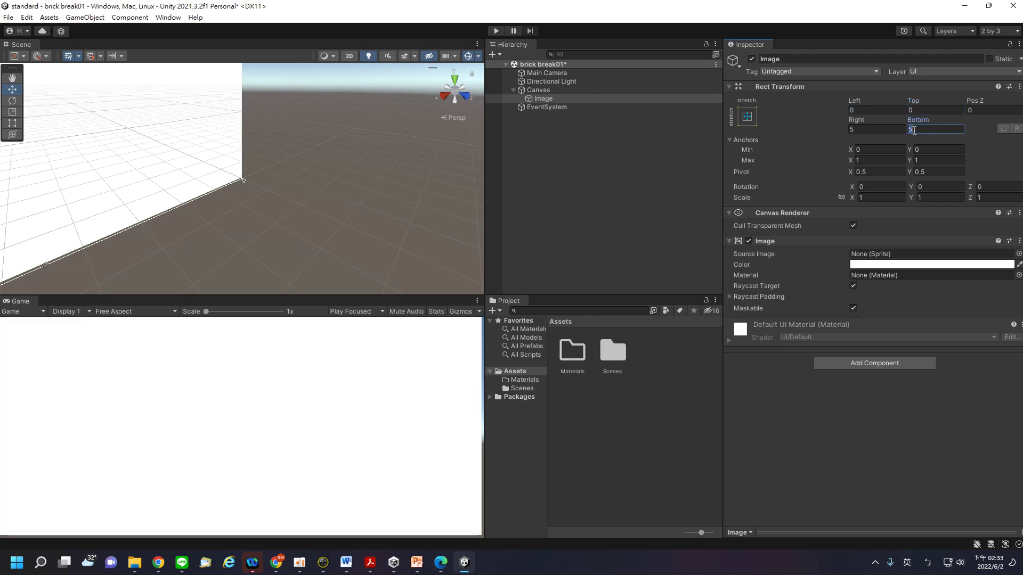
click(857, 130)
text(0)
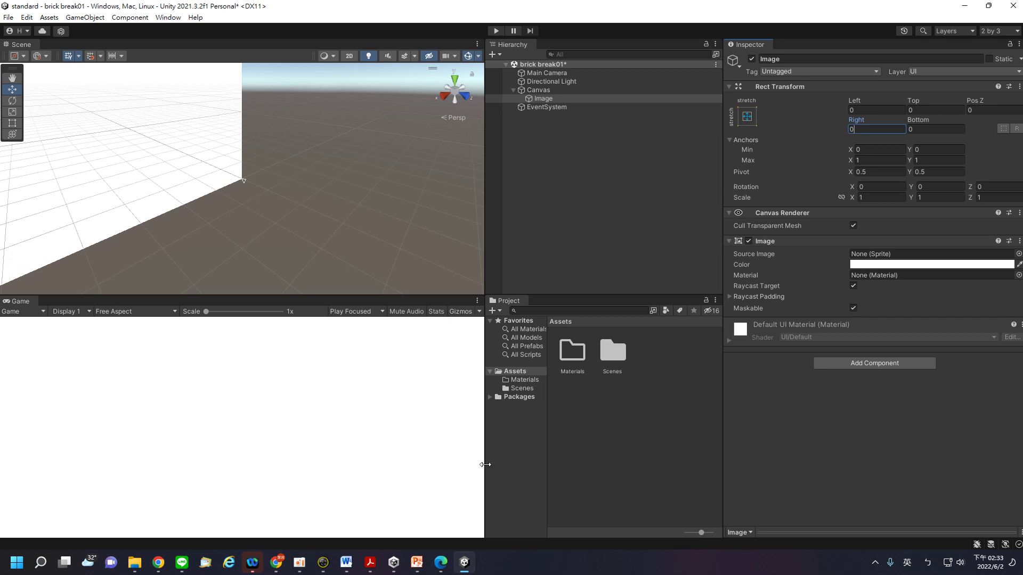
click(418, 563)
Step: Go to slide 251 on custom background images and briefly present it full screen
click(78, 370)
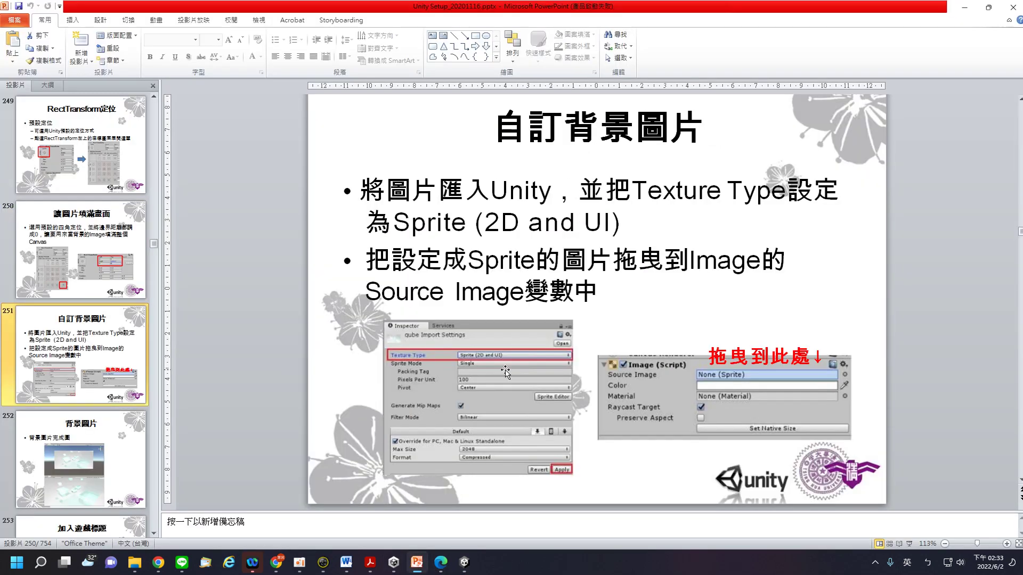
click(909, 544)
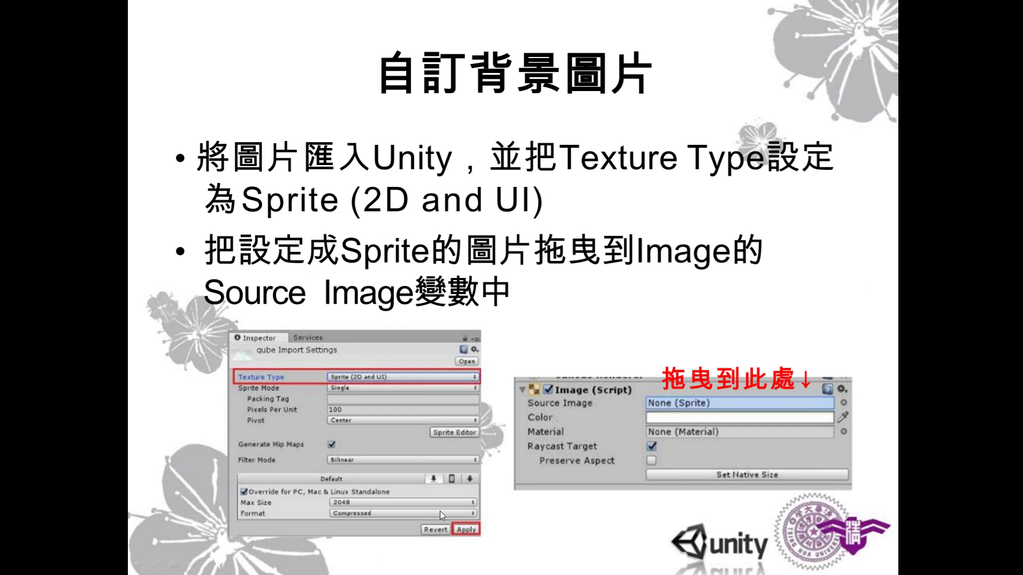
key(Escape)
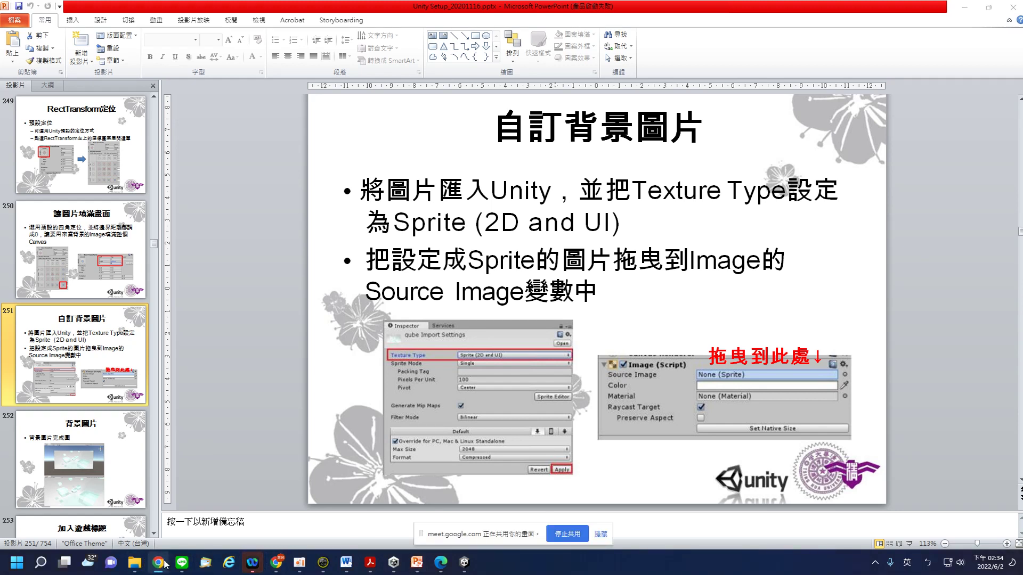
Step: Search Google for 'bg' in a new Chrome tab and show the image results
mouse_move(416, 563)
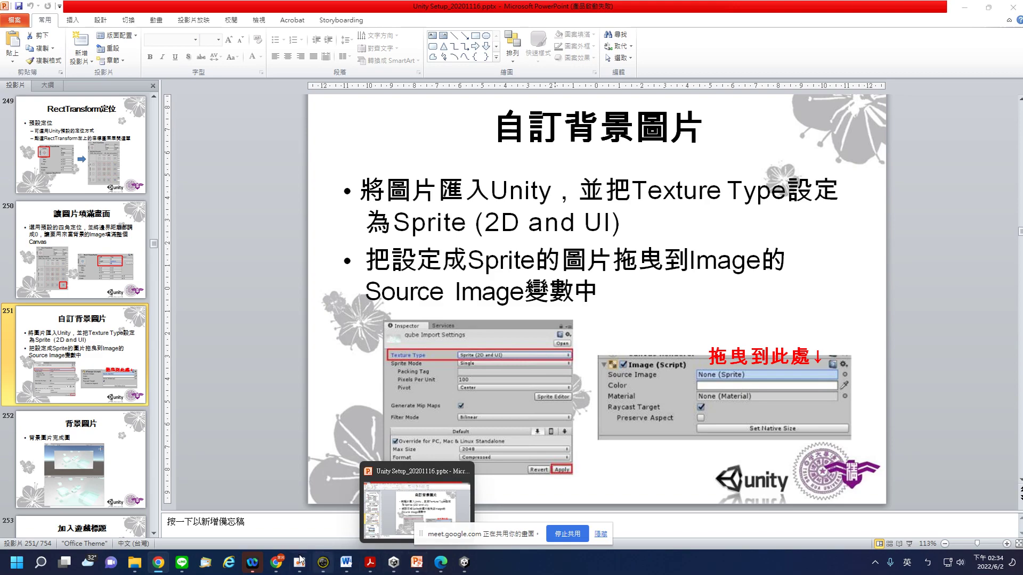
click(278, 563)
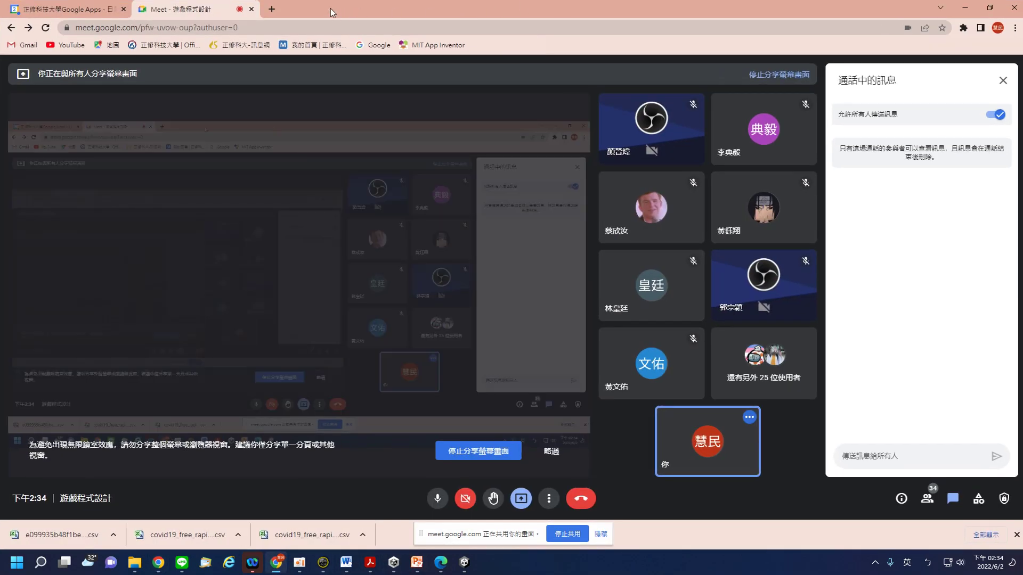
click(271, 9)
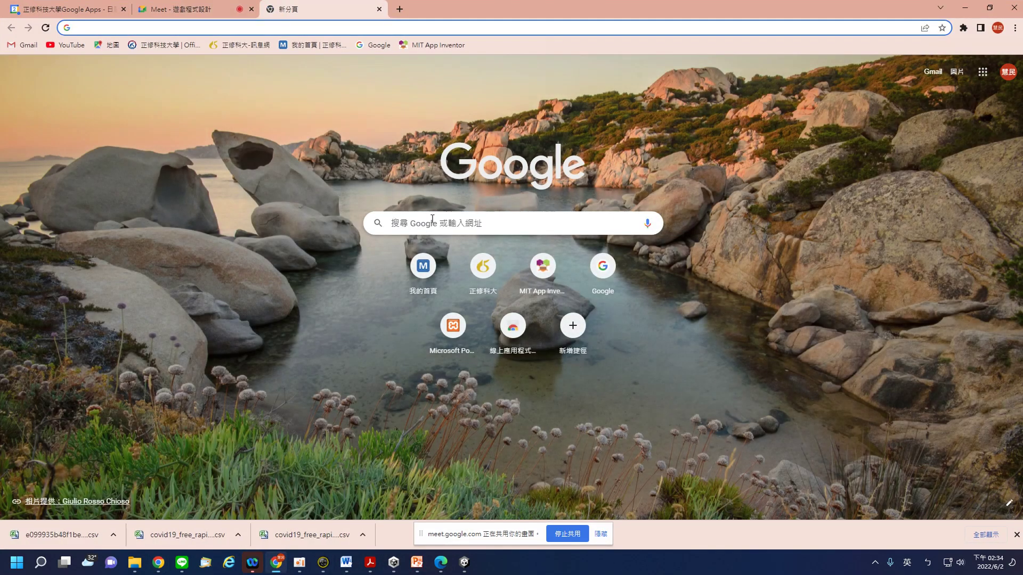
click(432, 219)
text(bg)
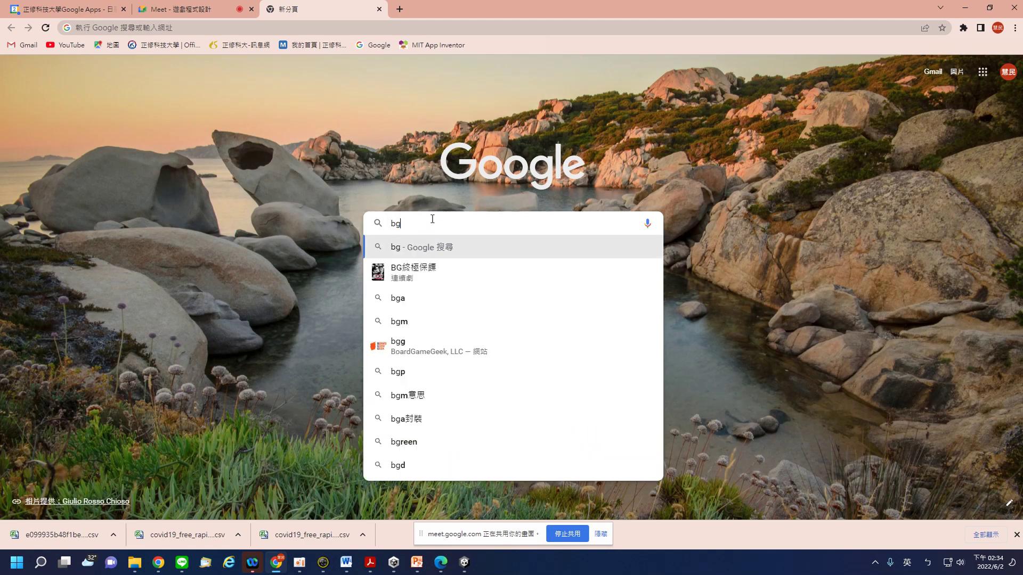
key(Return)
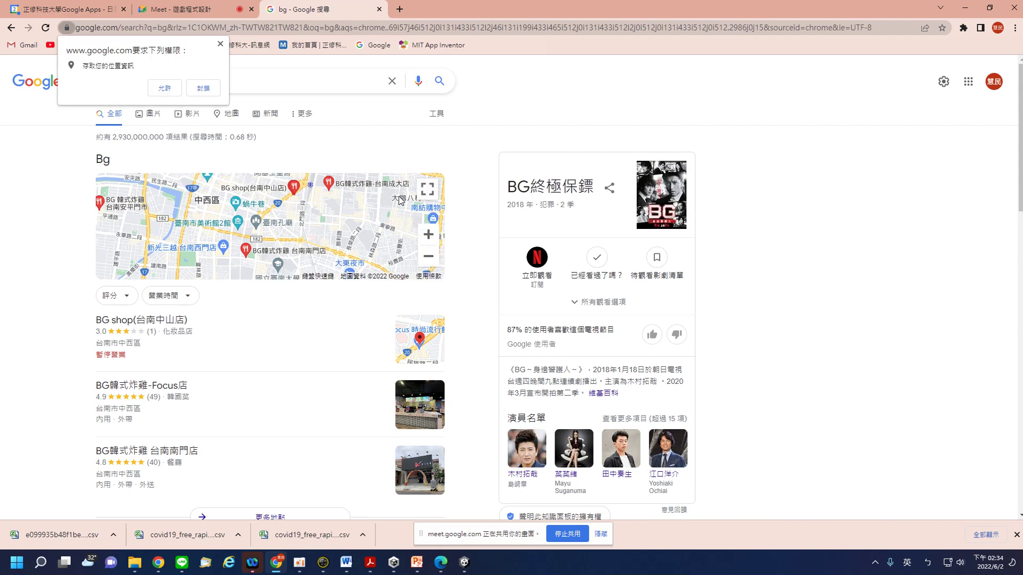
click(151, 114)
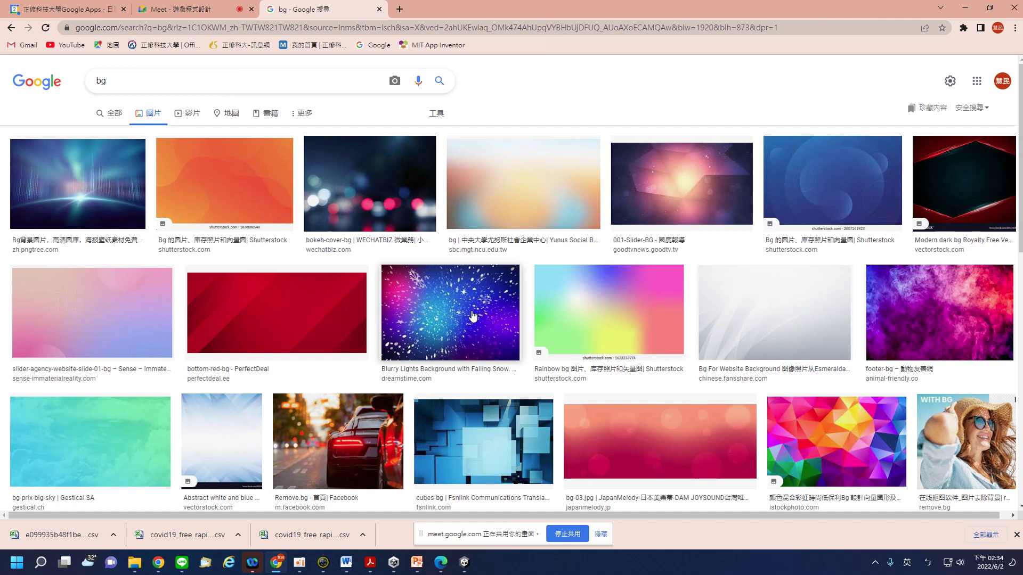
Step: Compare a few backgrounds, pick the pink-blue gradient, and choose Save image as
click(472, 317)
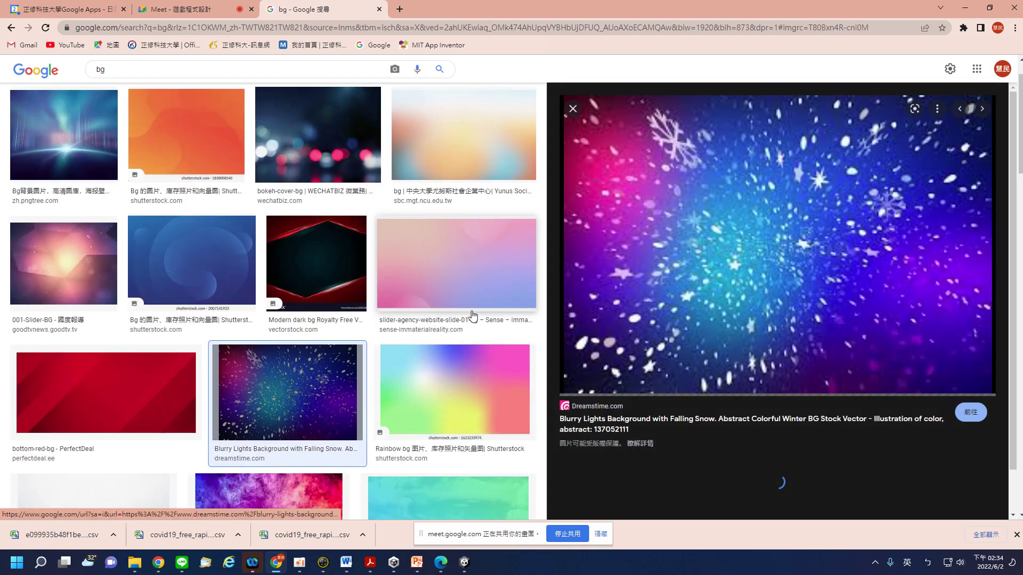
right_click(777, 268)
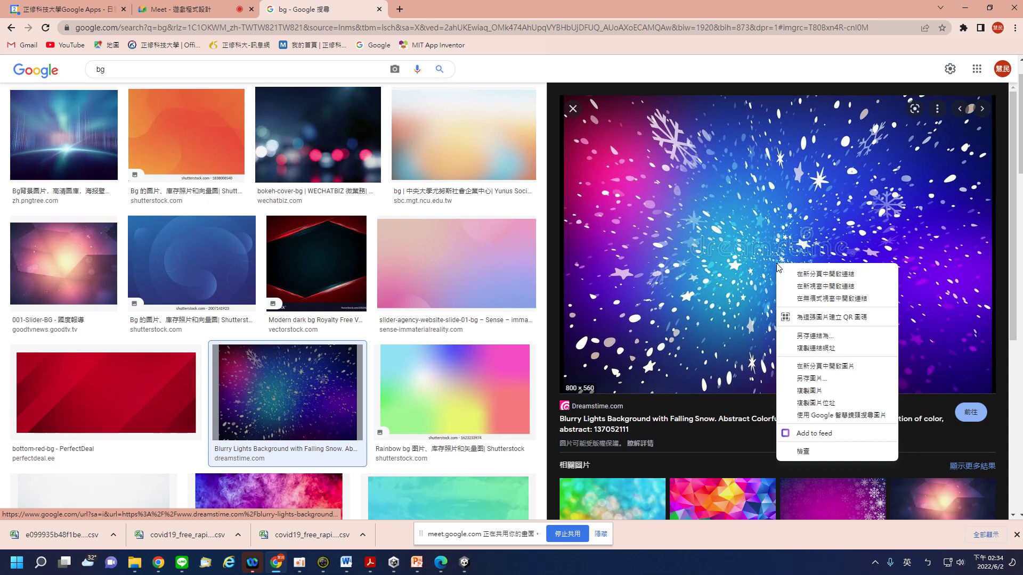
click(256, 261)
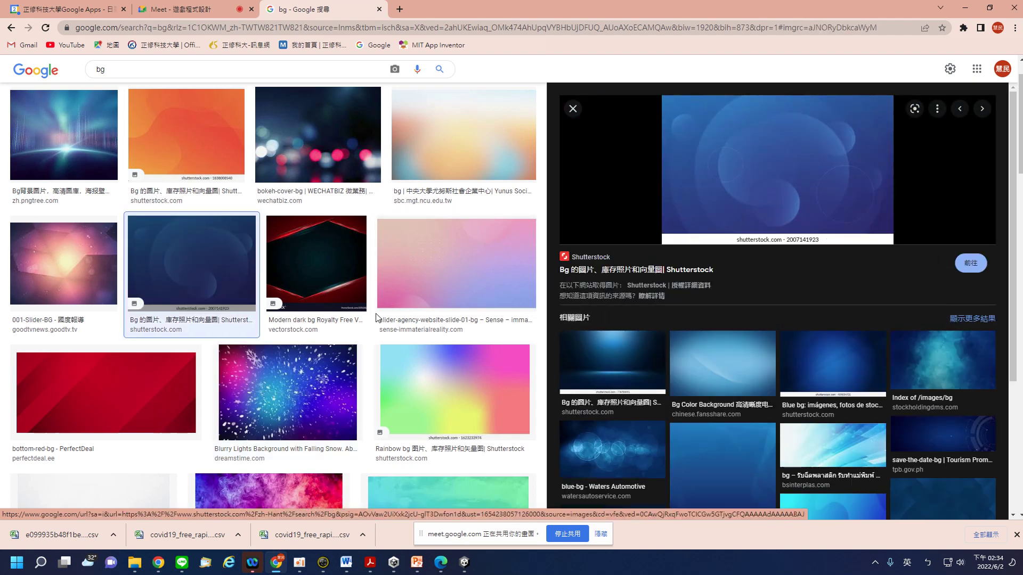
click(465, 270)
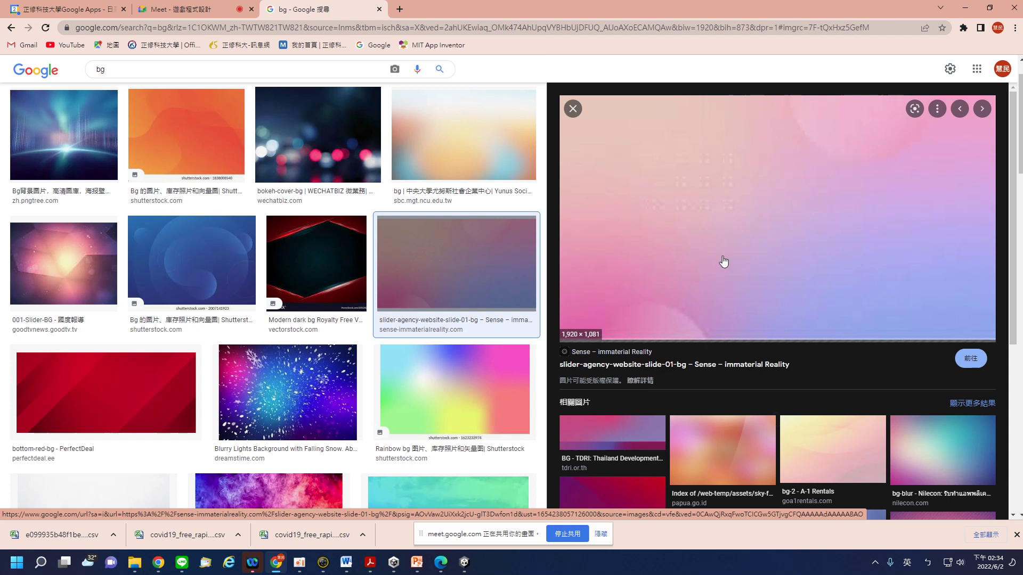
right_click(763, 246)
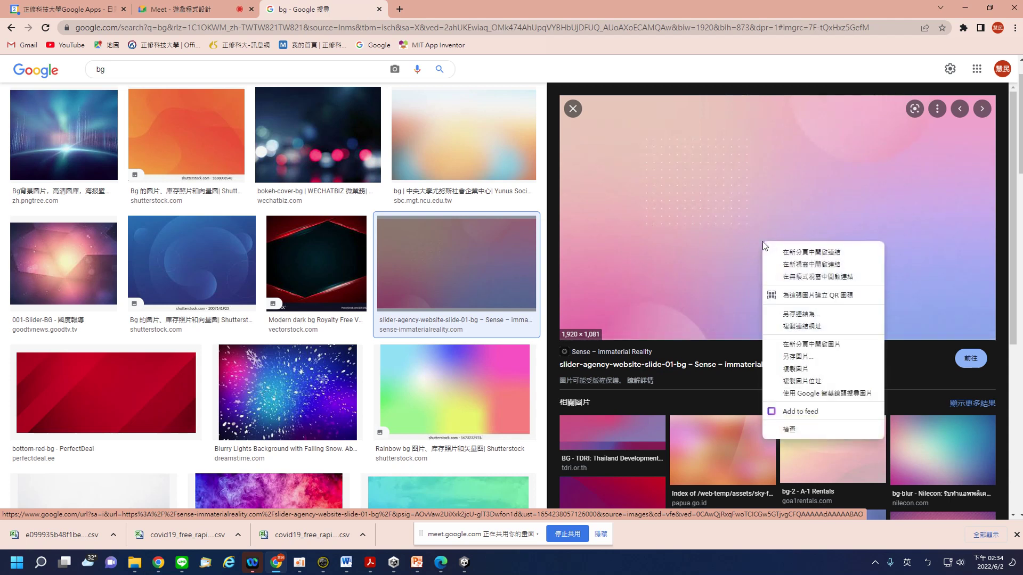
click(807, 357)
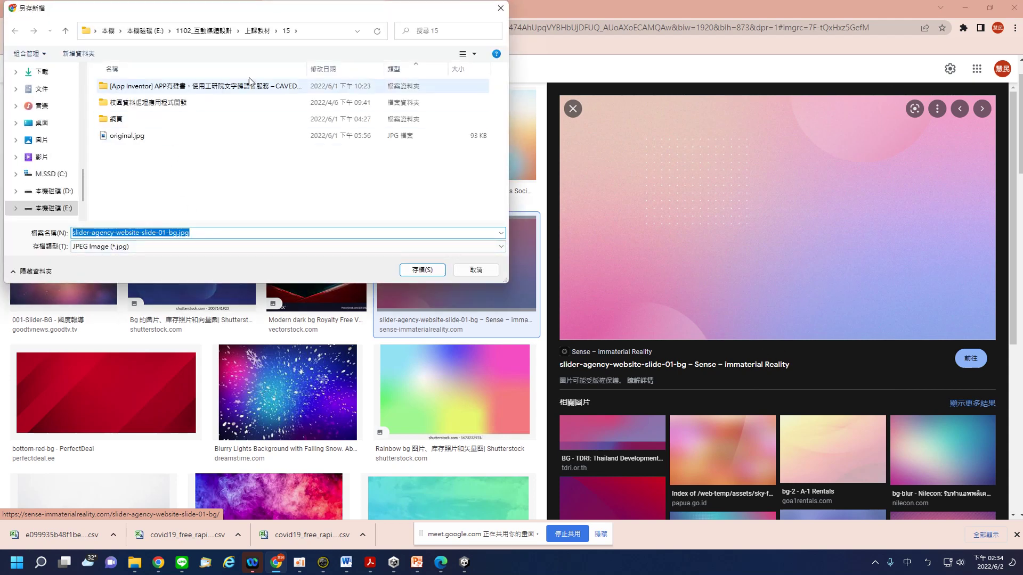
Step: Save slider-agency-website-slide-01-bg.jpg into E:\1102_遊戲程式設計\上課教材\15
click(145, 31)
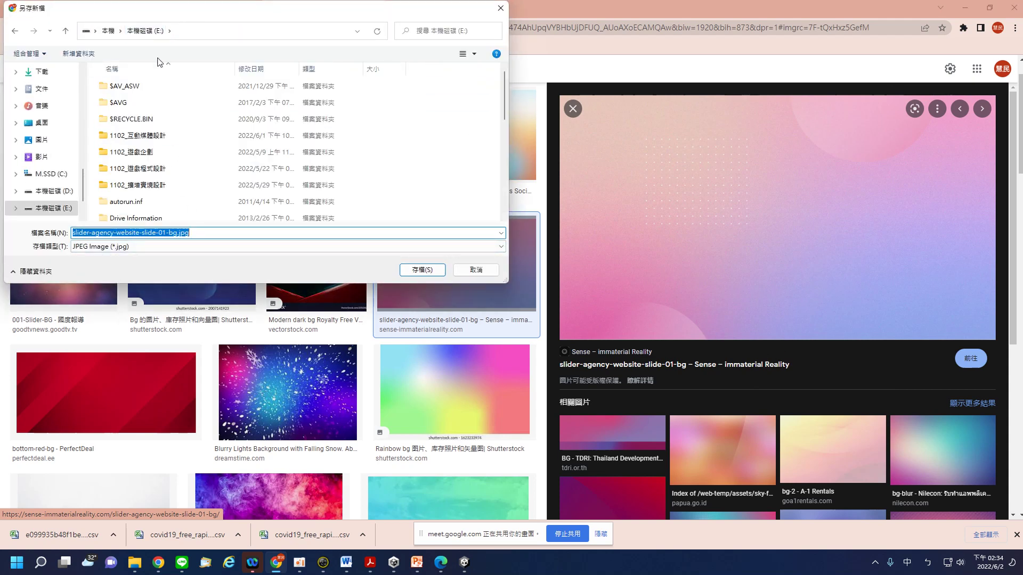
double_click(136, 169)
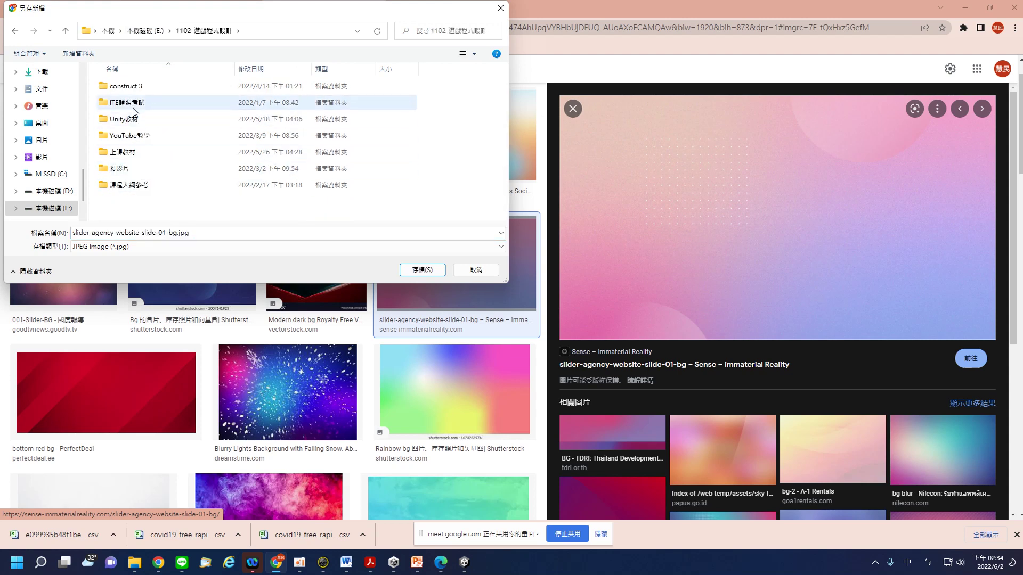
double_click(133, 152)
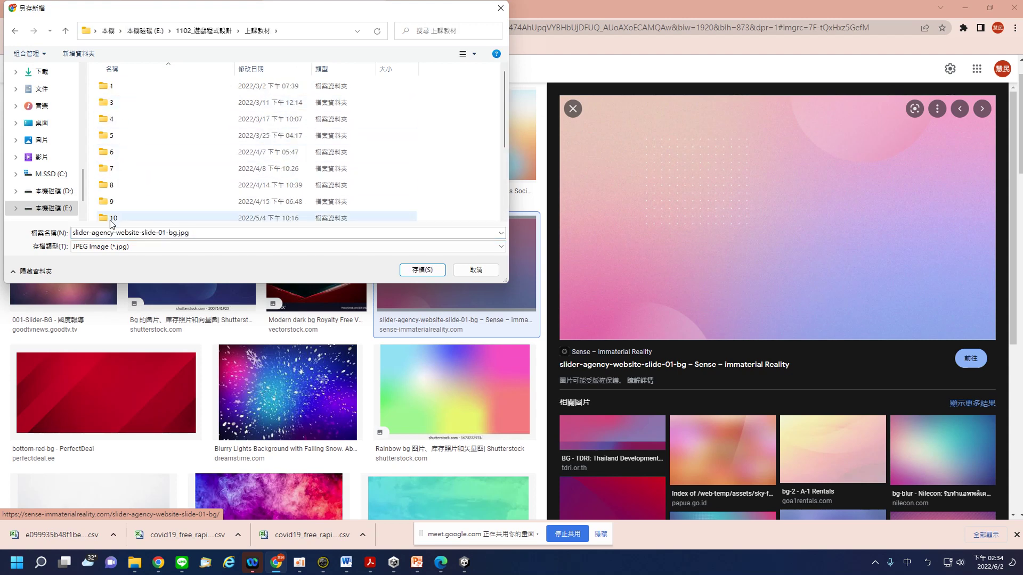
scroll(112, 216, down, 3)
double_click(113, 183)
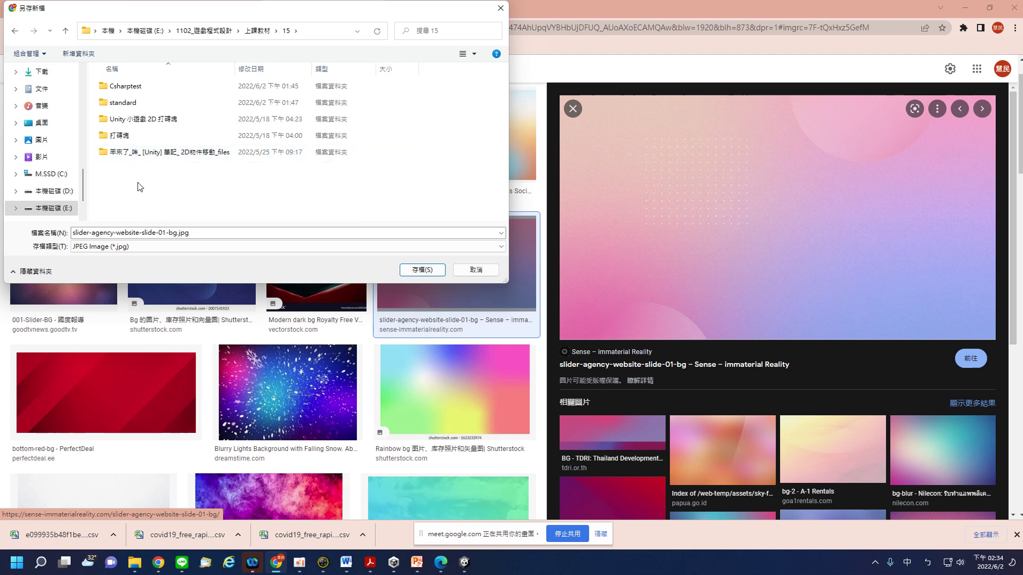
click(437, 269)
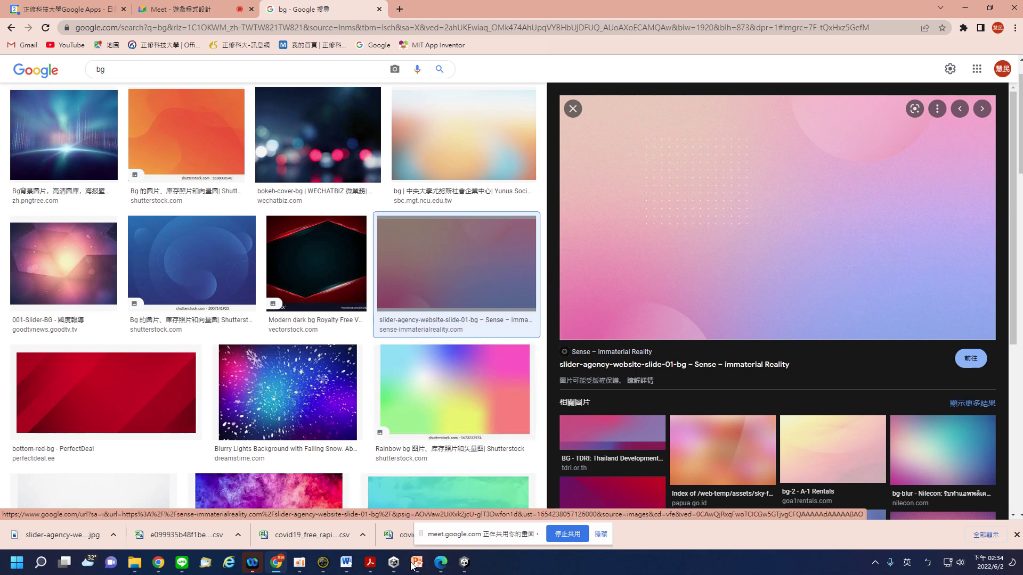
Step: View the custom background image slide in PowerPoint, then return to the Unity editor
mouse_move(398, 573)
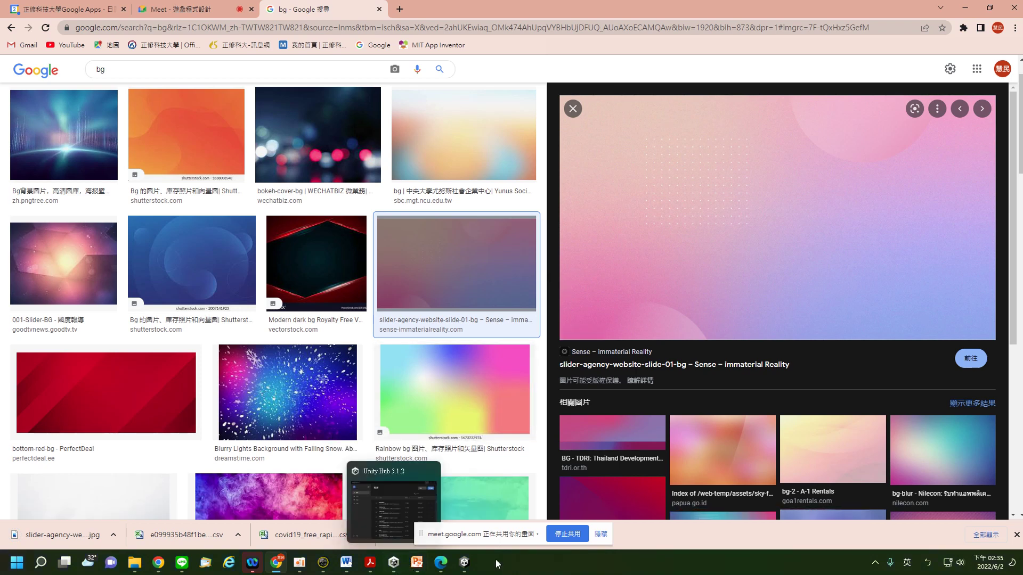
mouse_move(463, 568)
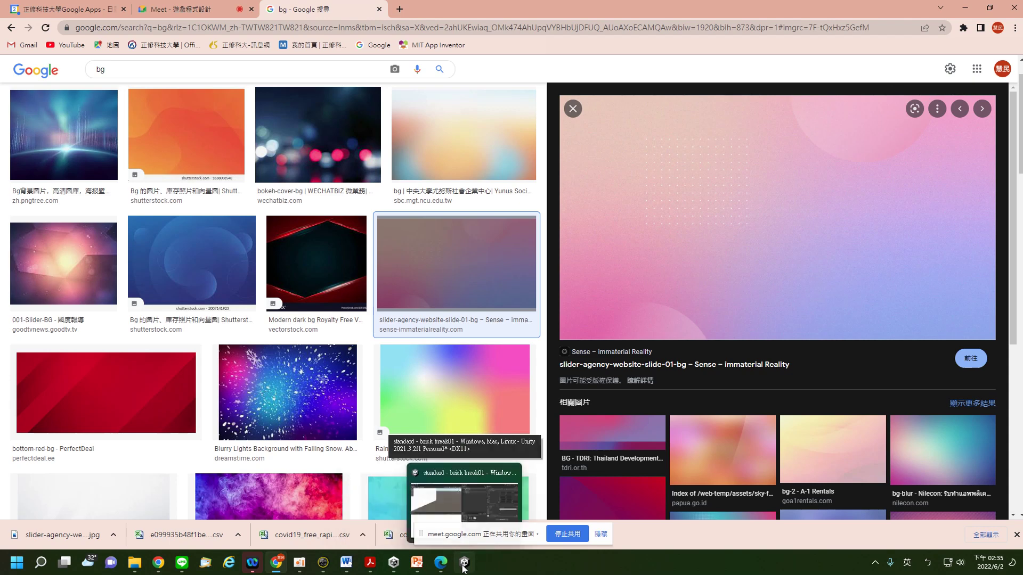
click(421, 564)
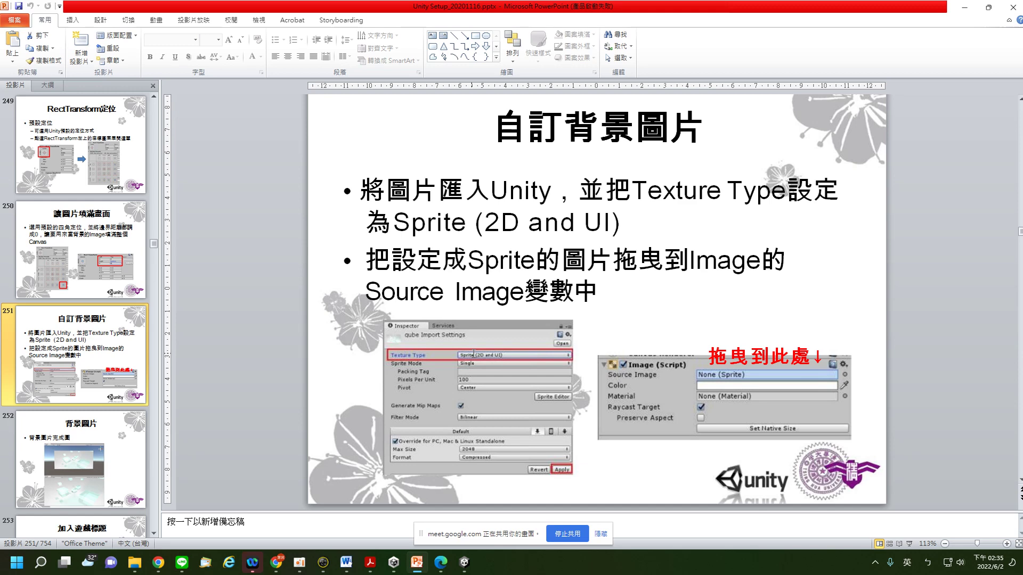
click(464, 568)
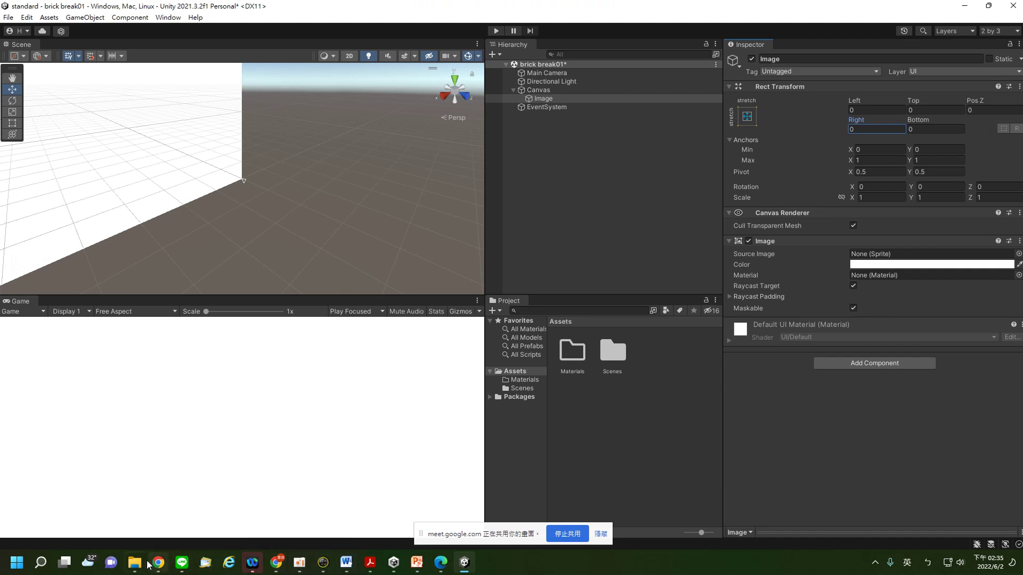
Step: Show folder 15 in File Explorer as Large icons and select the gradient background jpg
click(132, 568)
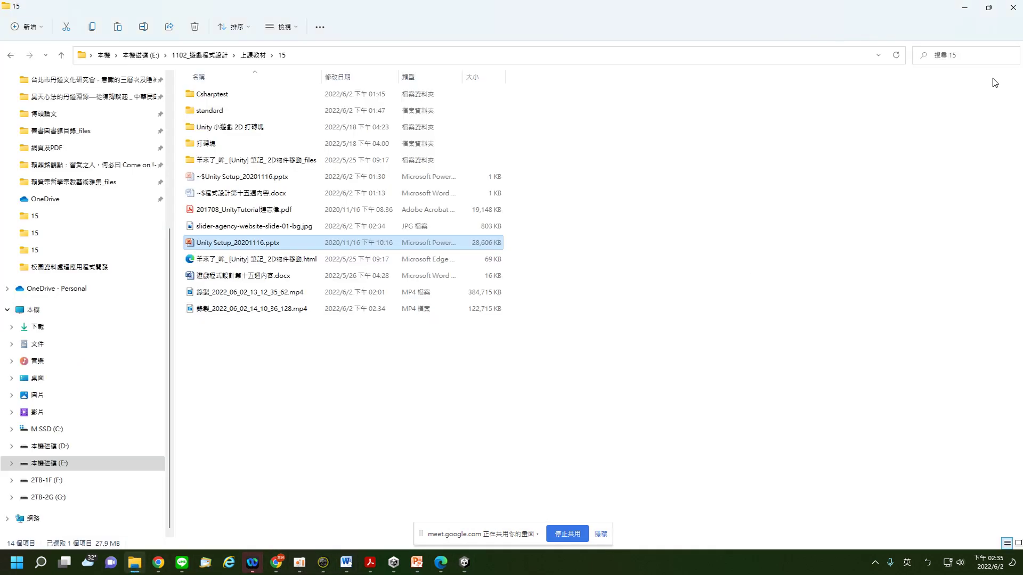
click(988, 7)
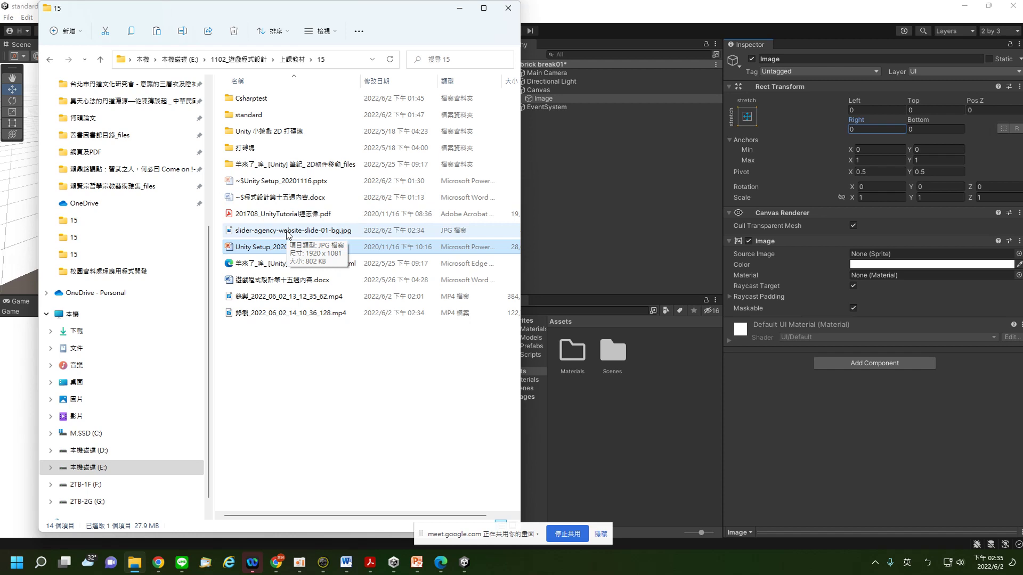
click(288, 235)
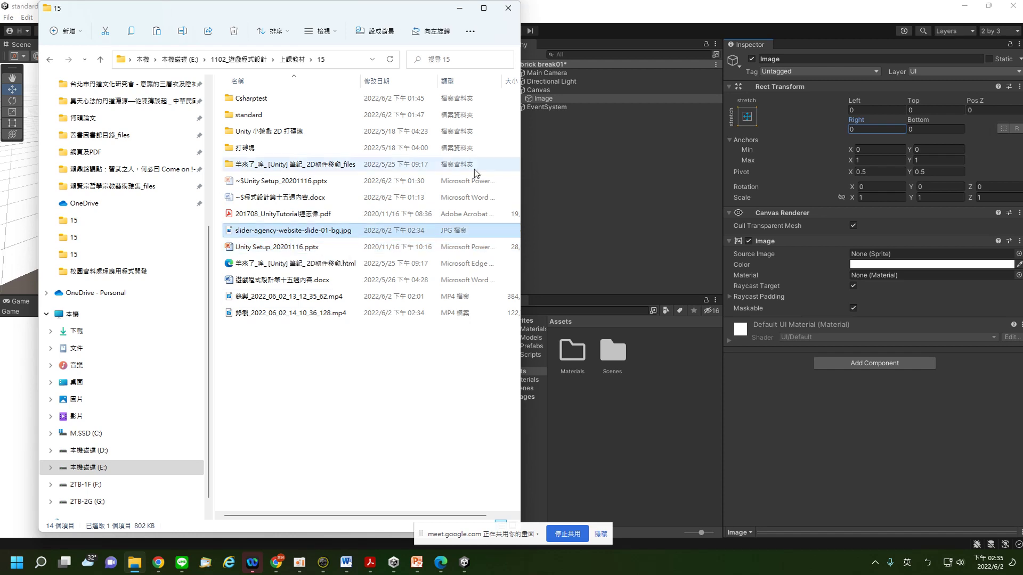
click(376, 336)
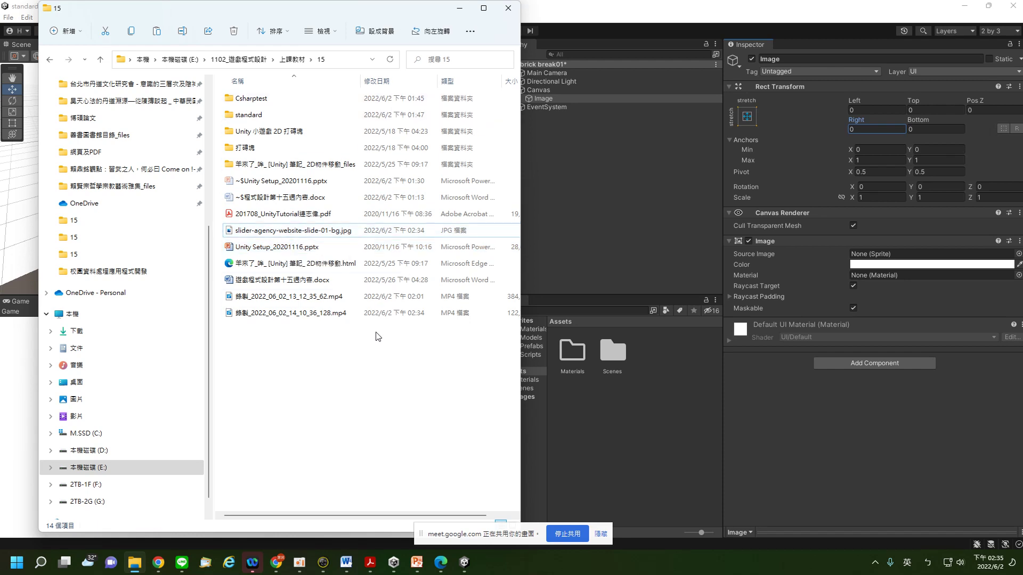
right_click(377, 336)
mouse_move(450, 369)
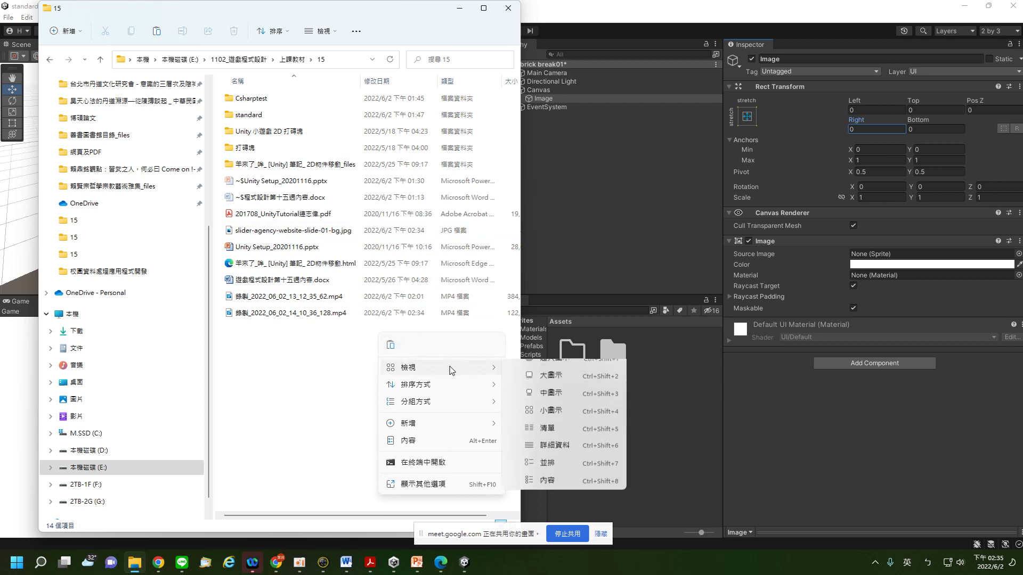
click(549, 376)
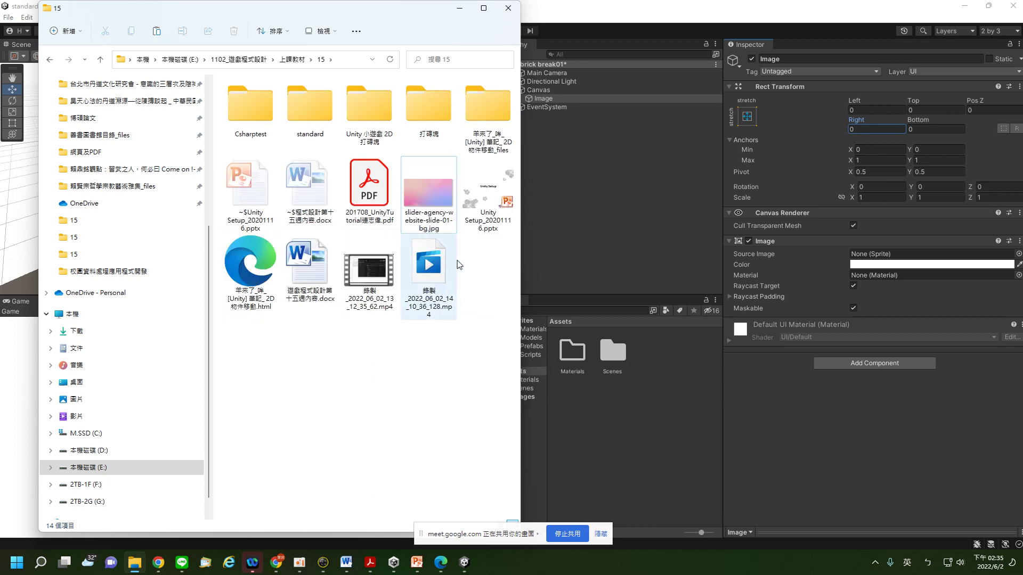
click(425, 205)
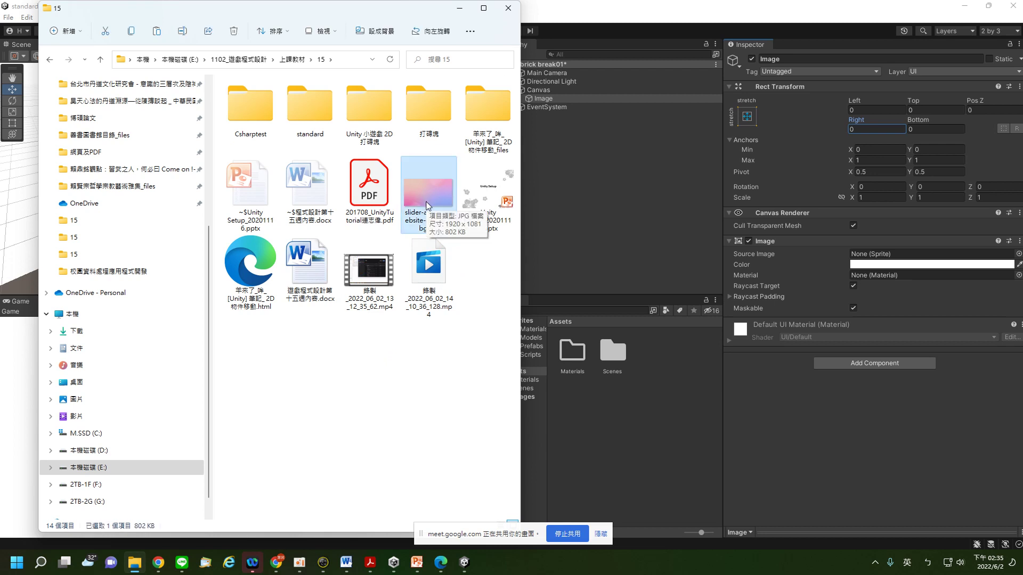
click(625, 404)
Step: Add a folder named Textures to Assets, alongside Materials and Scenes
right_click(636, 405)
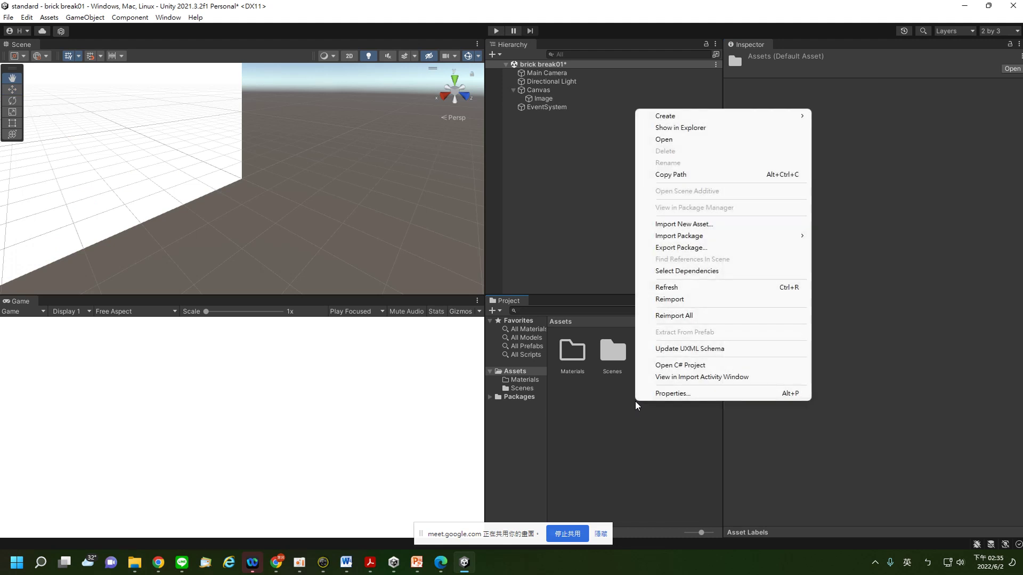
mouse_move(721, 118)
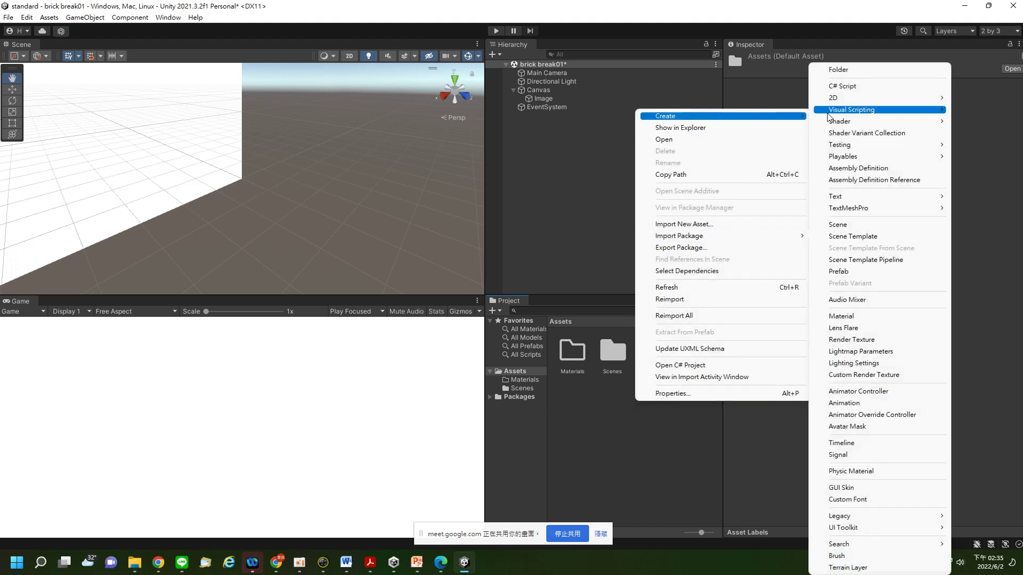
click(838, 69)
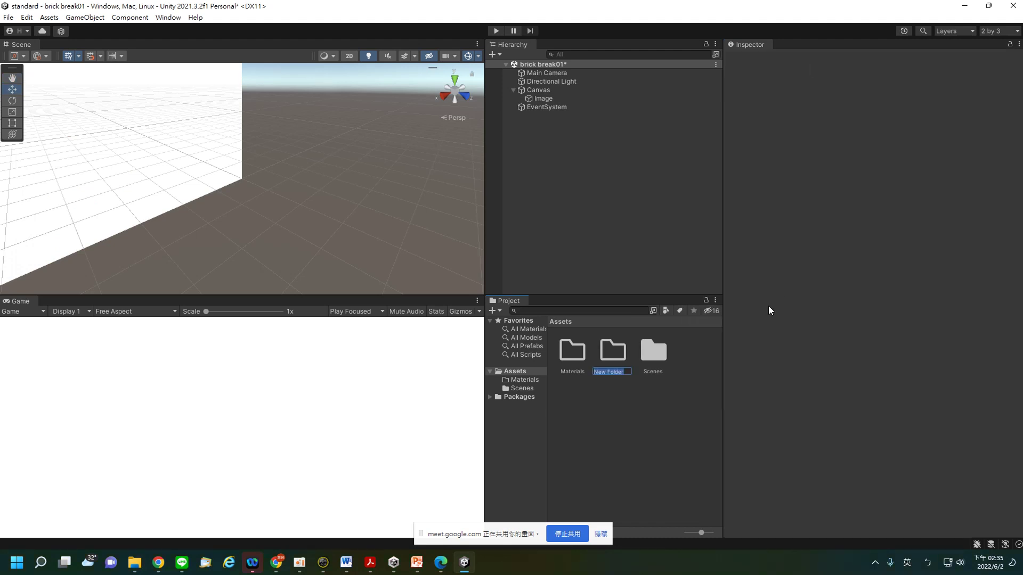
text(Textures)
key(Return)
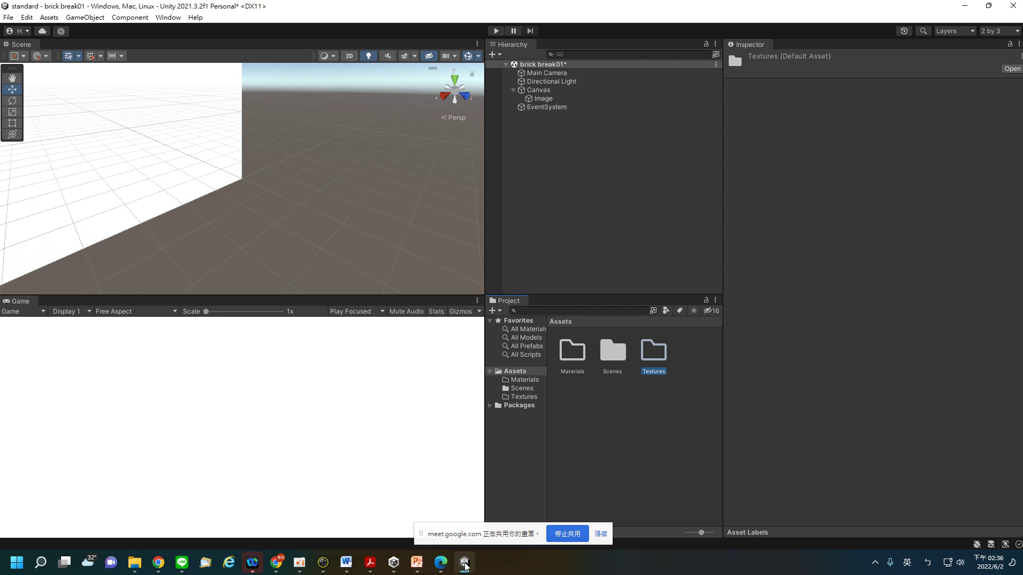
Step: Drag slider-agency-website-slide-01-bg.jpg from folder 15 into Unity's Textures folder and open that folder
mouse_move(174, 564)
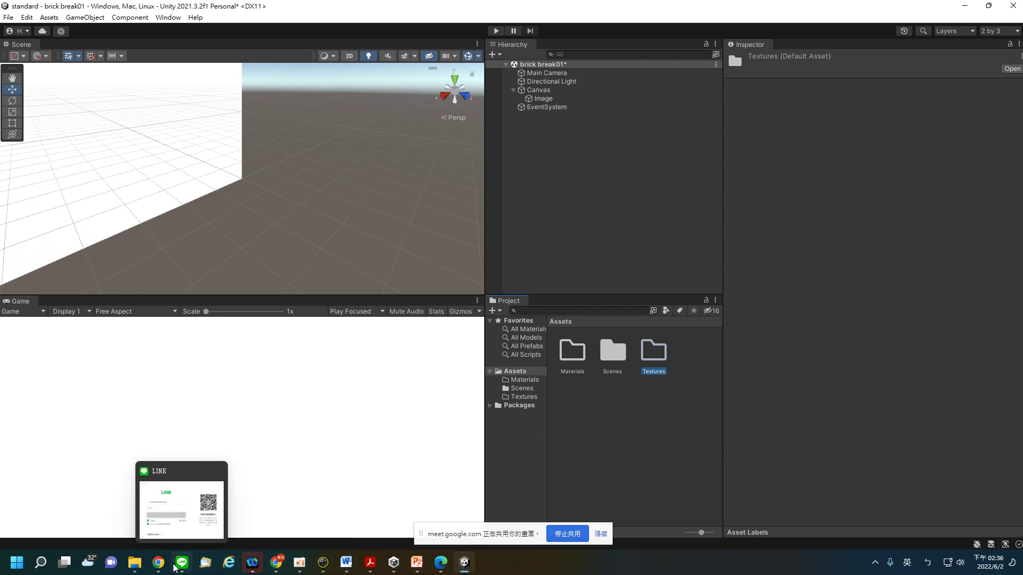
click(133, 569)
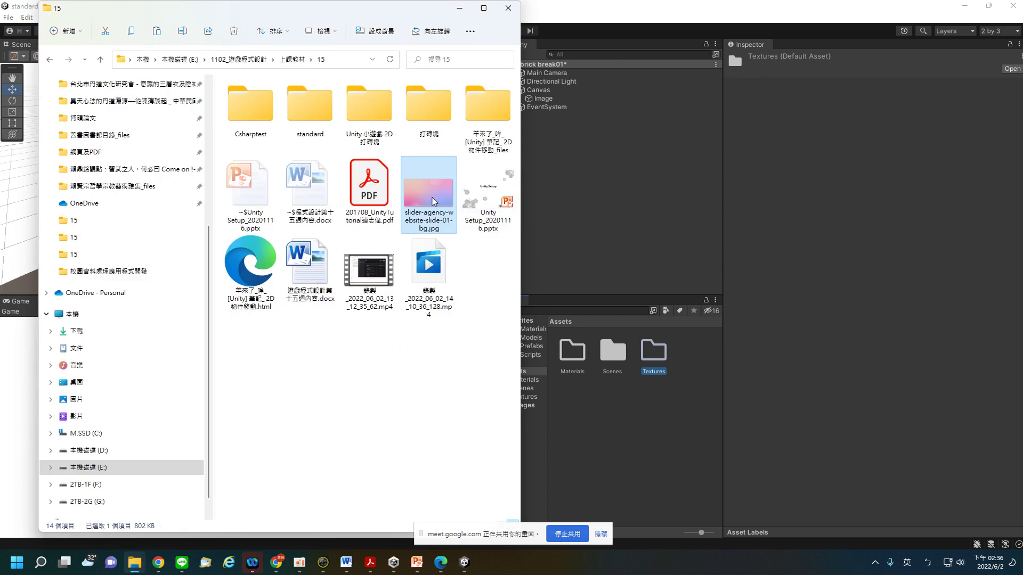
drag(433, 202, 659, 360)
double_click(659, 360)
Step: Set the gradient texture's Texture Type to Sprite (2D and UI), checking the custom-background slide
click(582, 353)
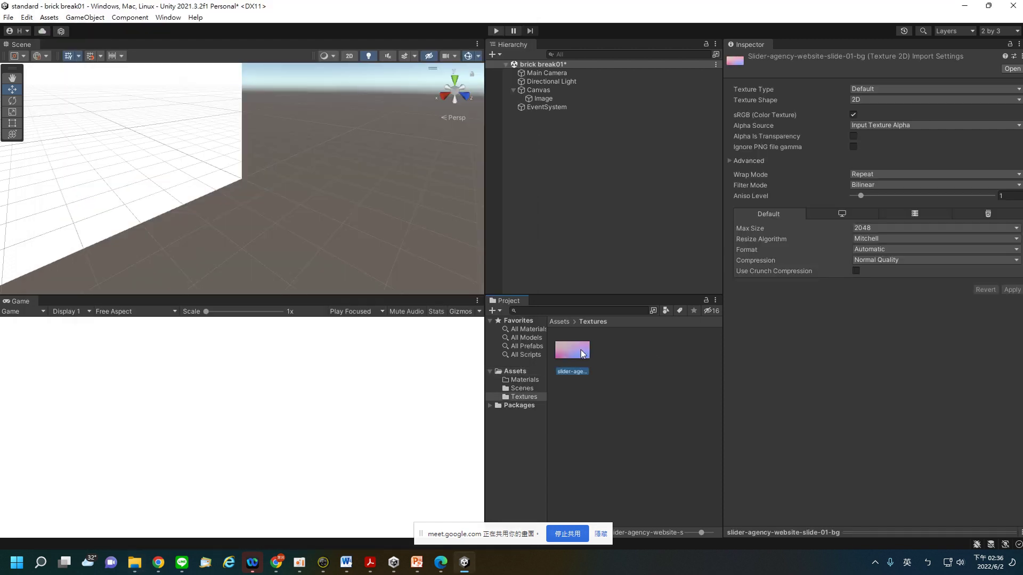
right_click(582, 353)
click(586, 356)
click(900, 89)
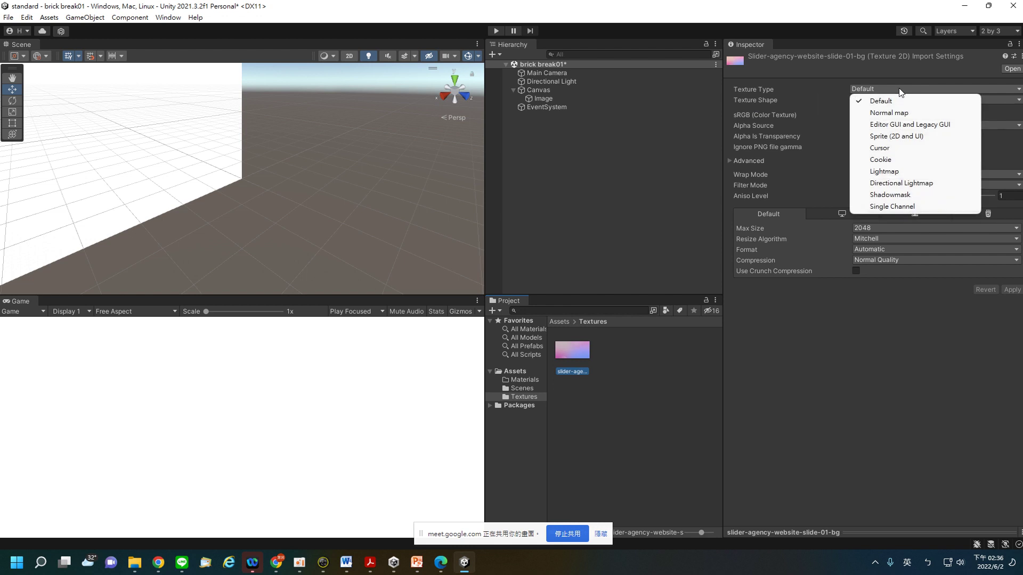
click(904, 138)
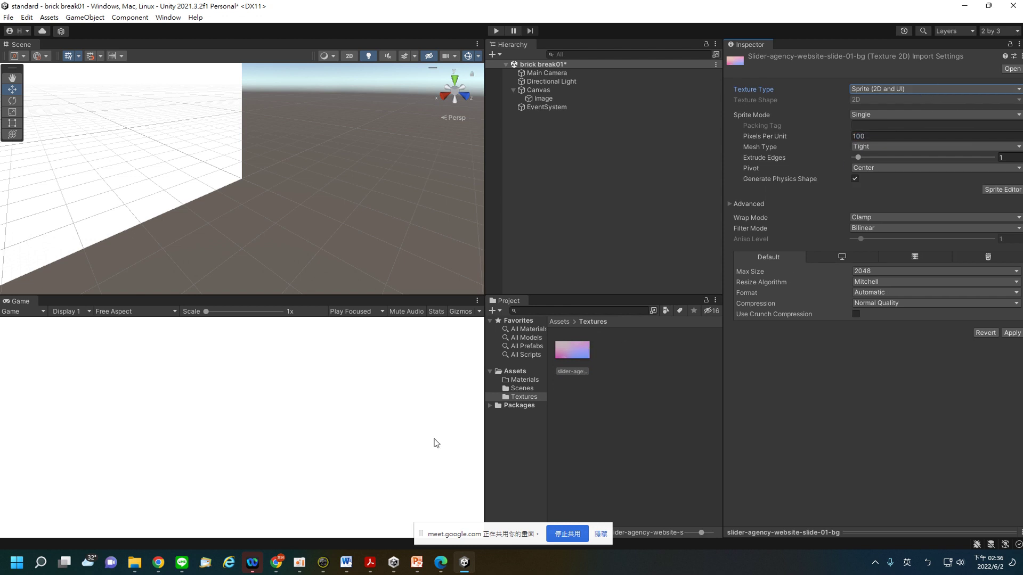
click(417, 564)
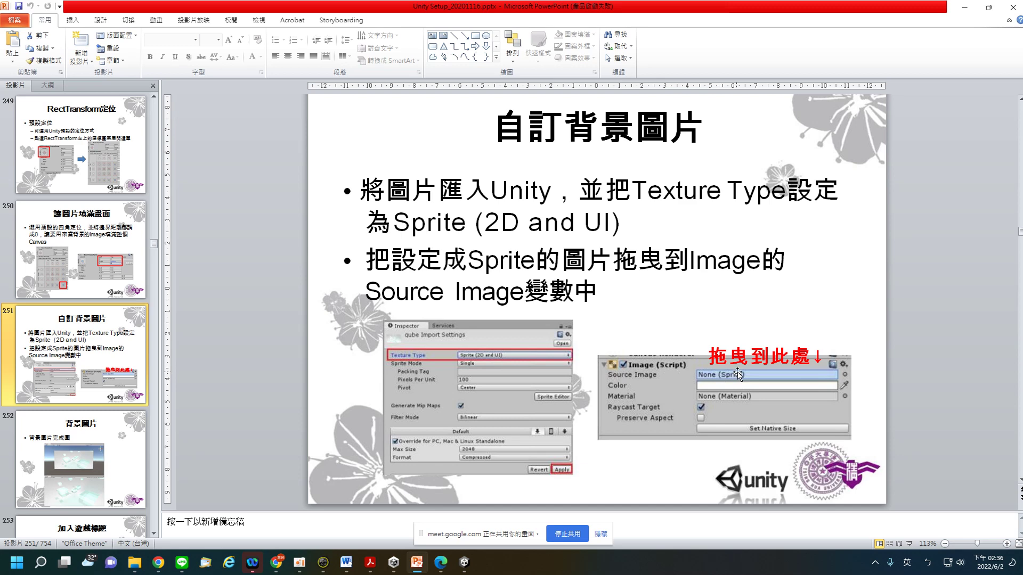
click(465, 565)
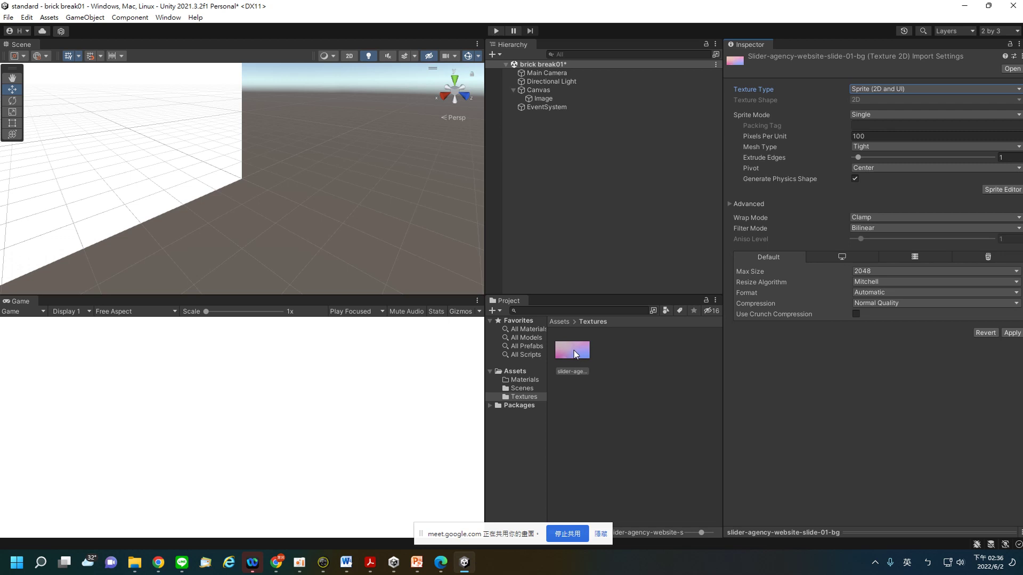
Step: Select the Canvas Image object and Apply the gradient texture's pending Sprite import settings
click(538, 99)
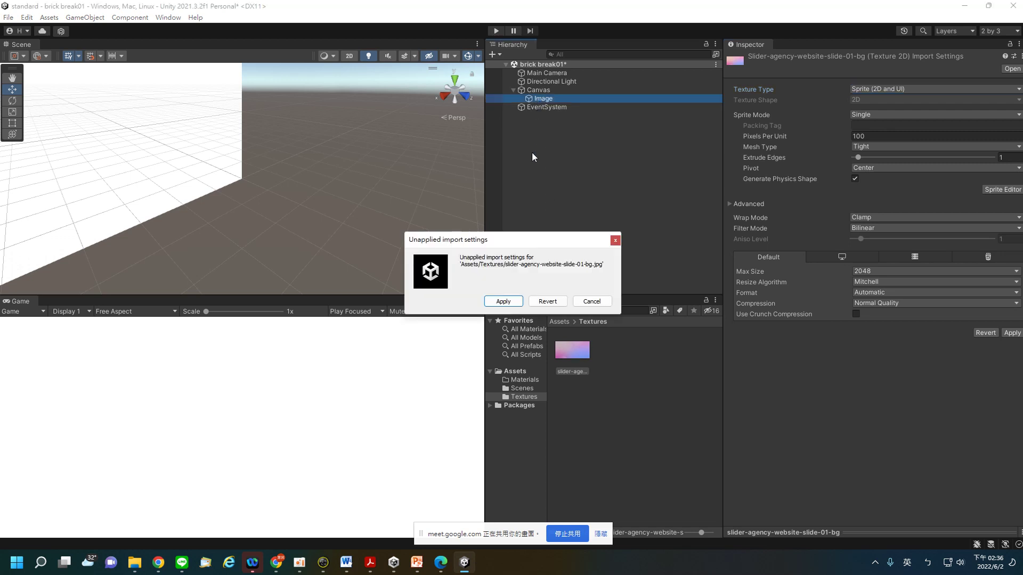
click(500, 302)
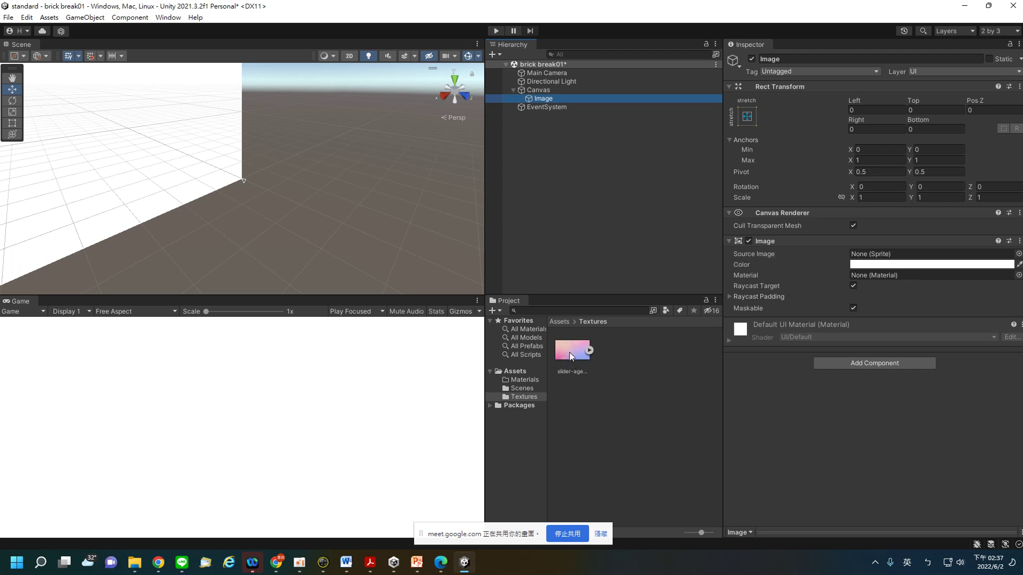
Step: Assign the gradient texture as the Canvas Image's Source Image, then hide the Meet bar and return to the slides
mouse_move(572, 351)
mouse_down()
mouse_move(804, 264)
mouse_move(868, 258)
mouse_up()
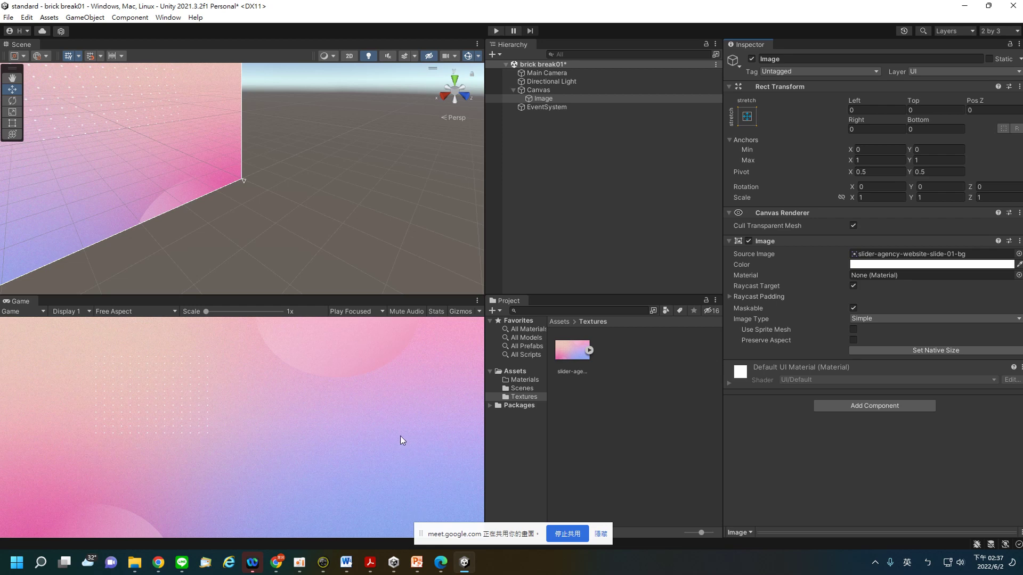
click(601, 534)
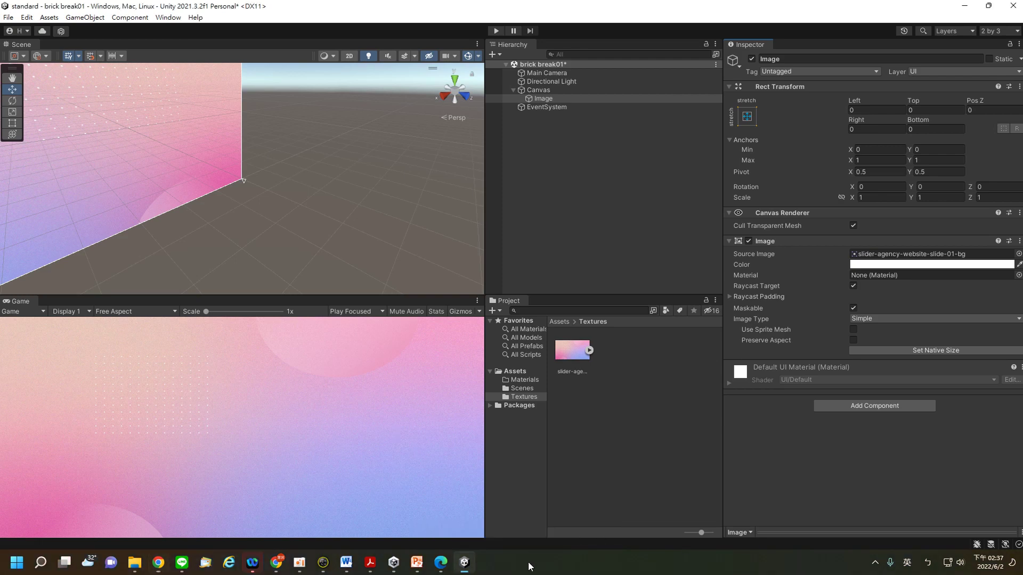
click(419, 566)
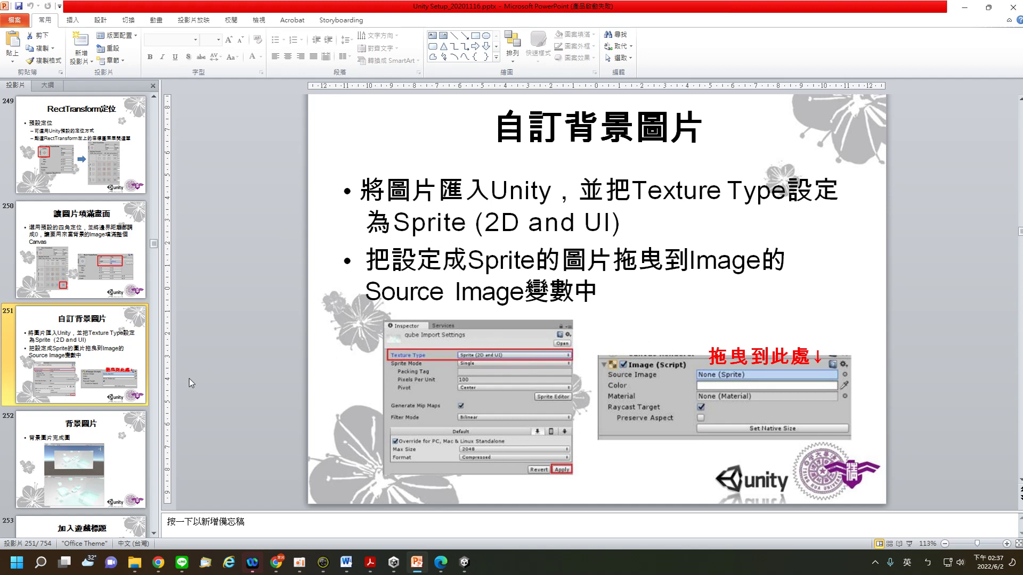
Step: View slide 252's finished background example and frame the gradient Image in Unity's scene view with F
click(120, 451)
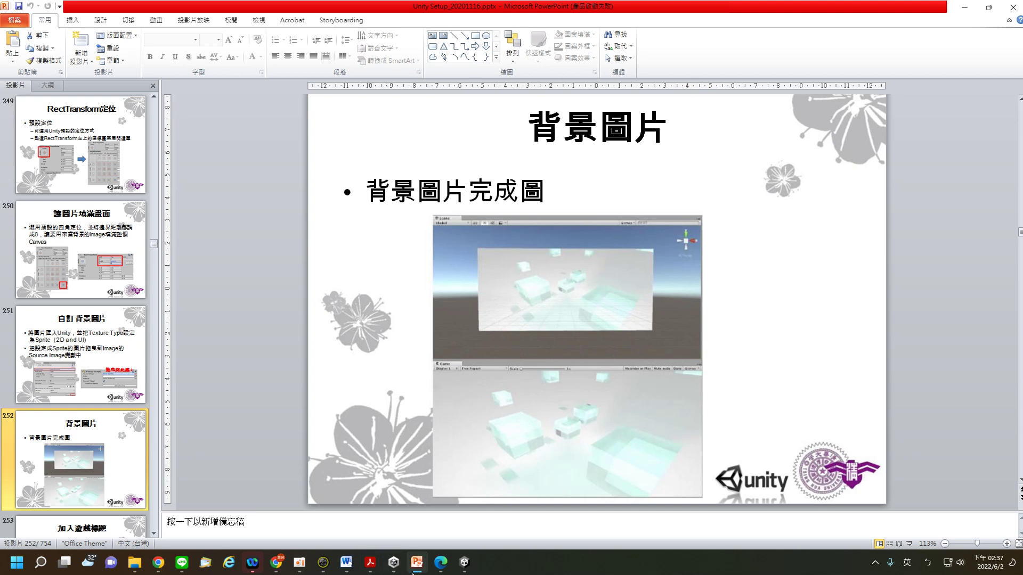
click(464, 562)
key(f)
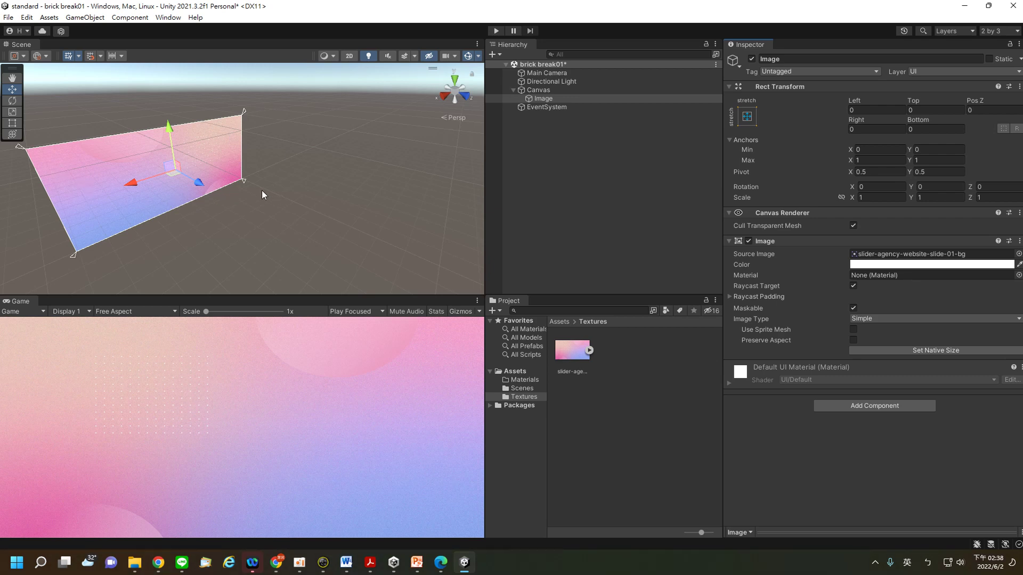
click(463, 569)
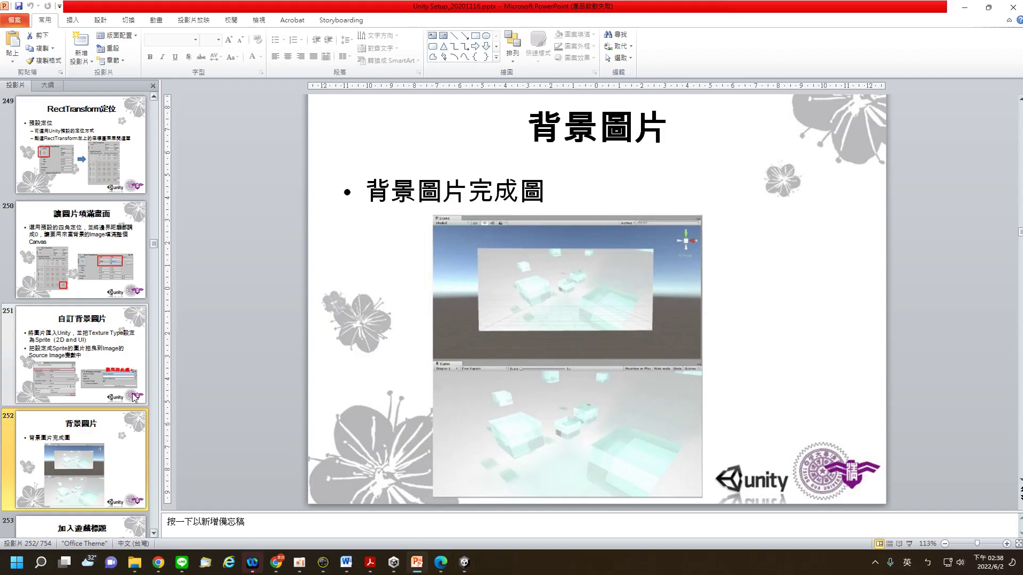
scroll(81, 330, down, 2)
Step: Open slide 253, 加入遊戲標題, and bring the Unity editor back to the front
click(81, 330)
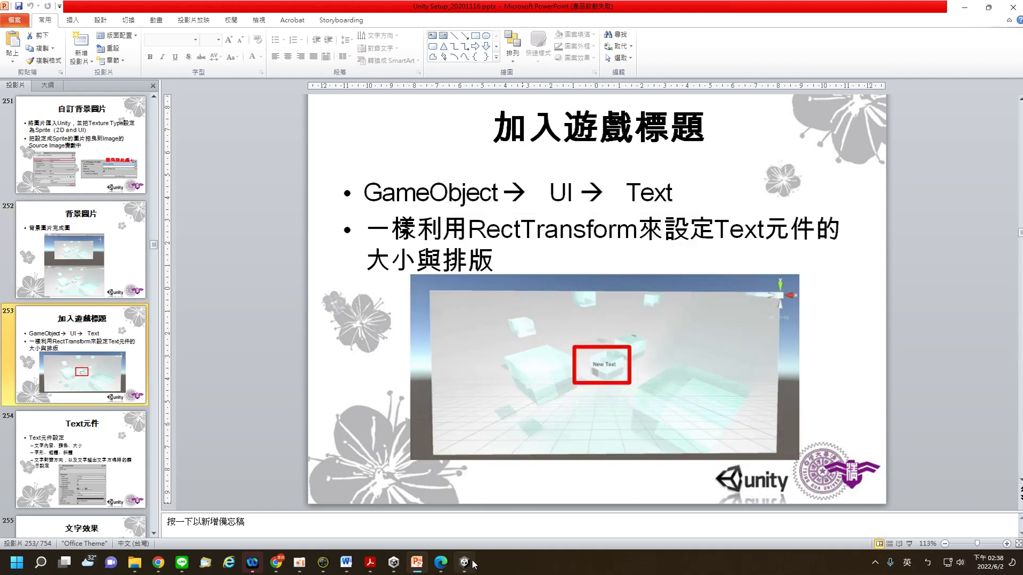
click(469, 564)
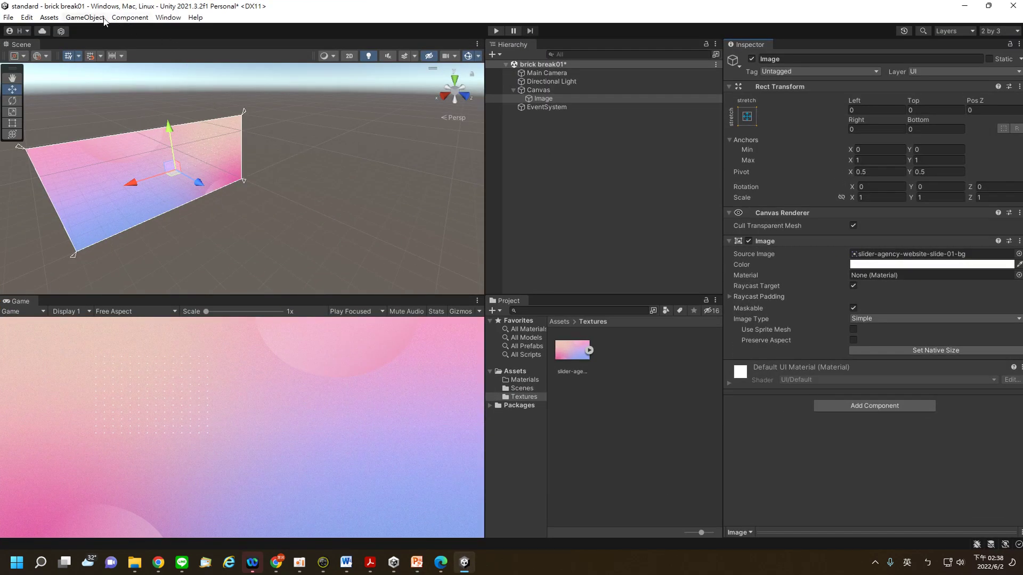
Step: Open the GameObject > UI > Legacy menu to reveal the Text option, rechecking the title slide first
click(100, 21)
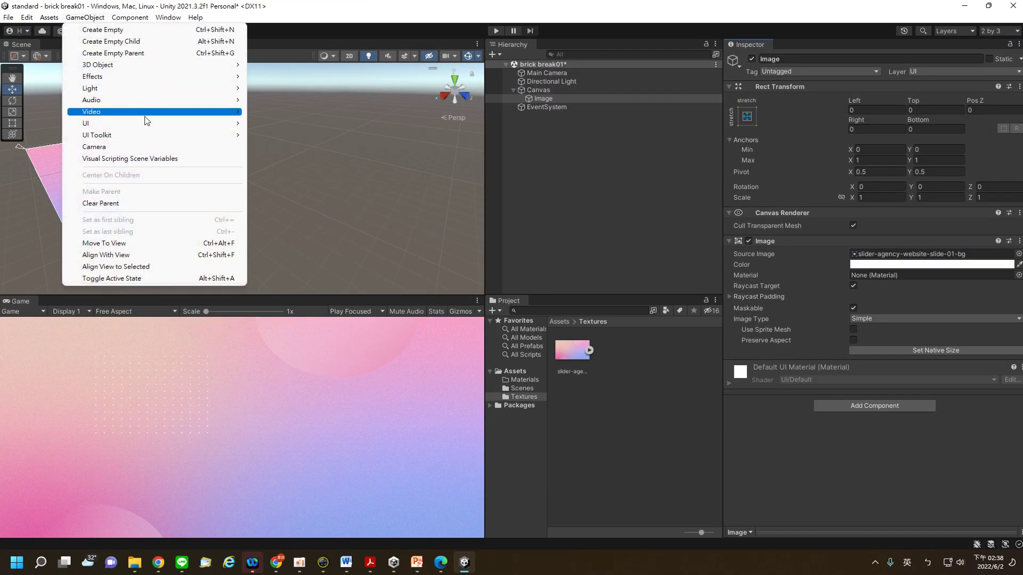
mouse_move(148, 125)
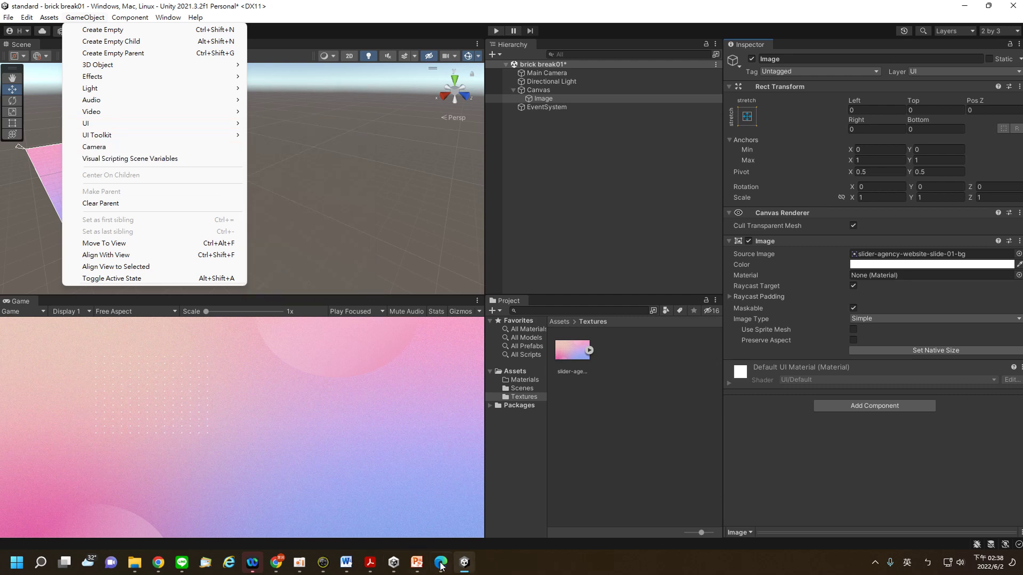
click(417, 562)
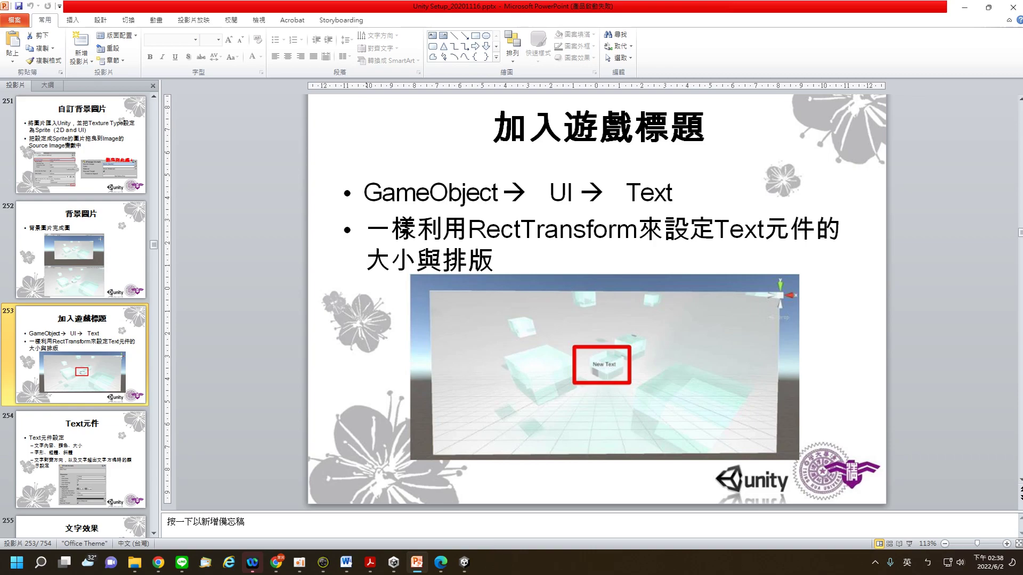
click(464, 563)
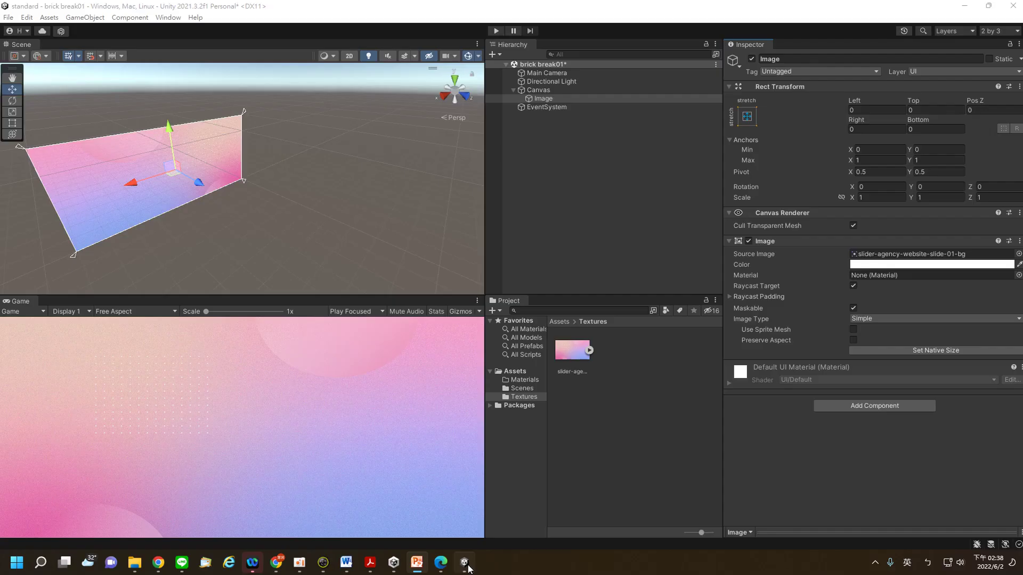
click(77, 18)
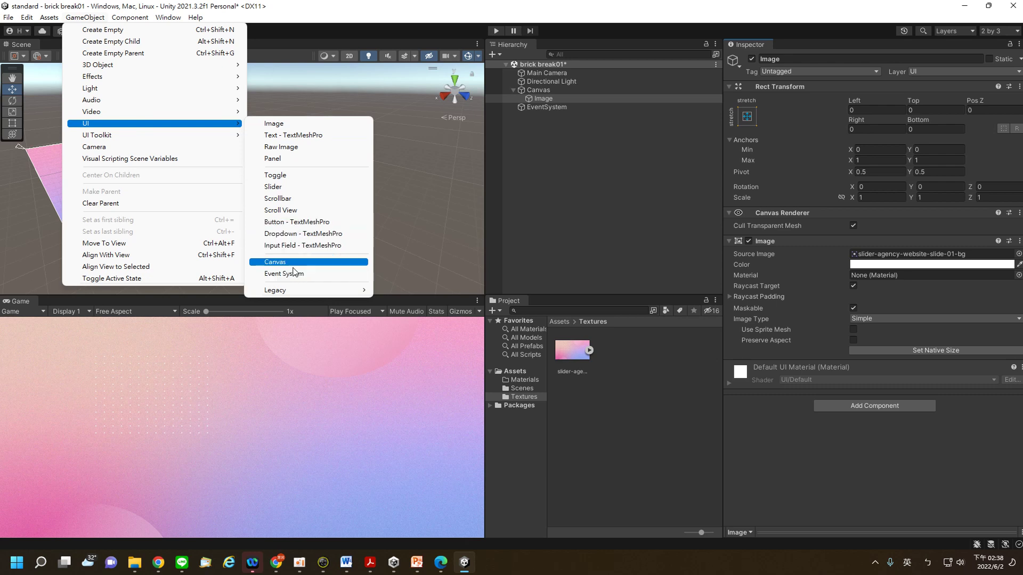
mouse_move(304, 292)
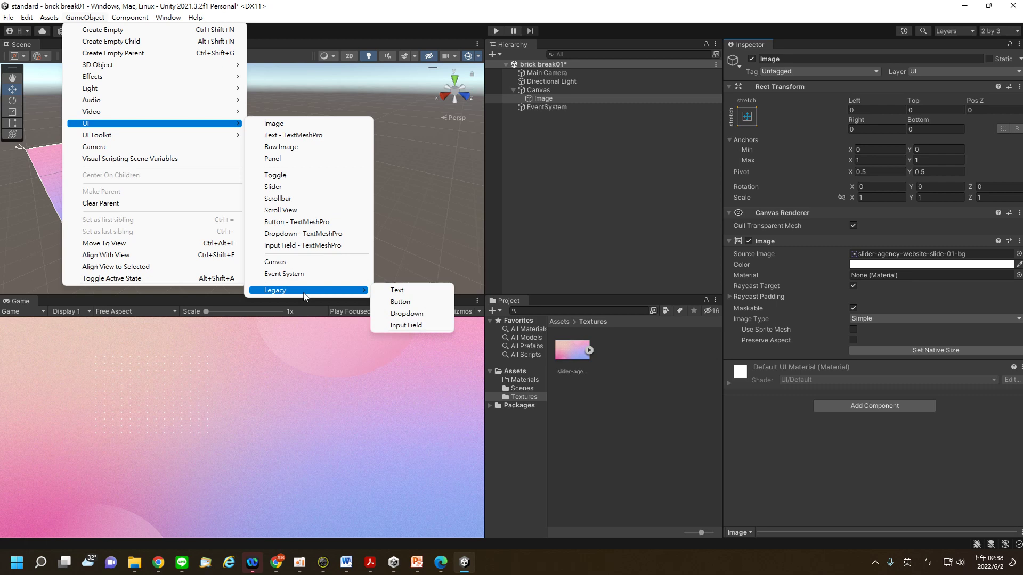
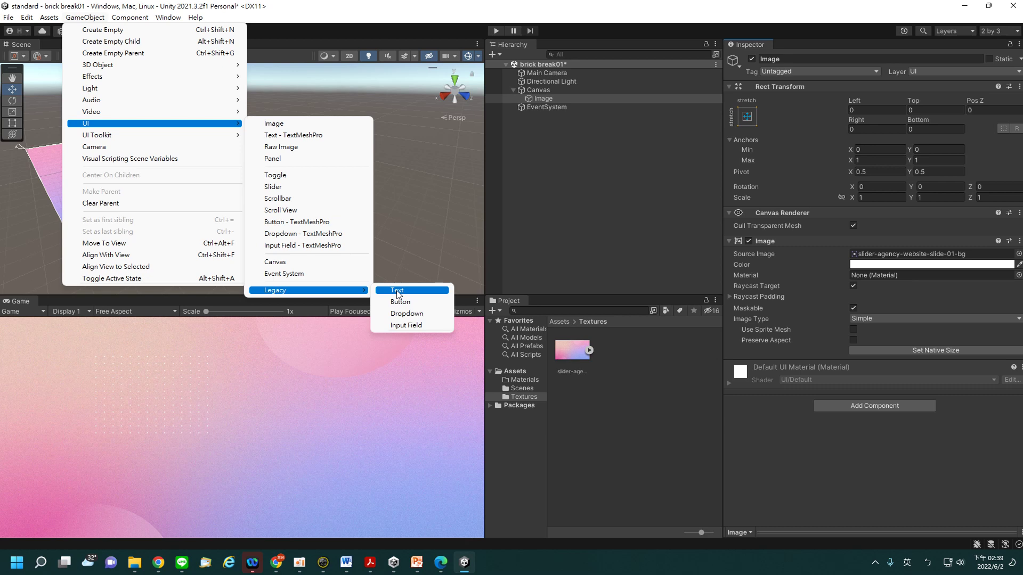
Step: Create a legacy Text object under the Canvas via GameObject > UI > Legacy > Text
click(397, 291)
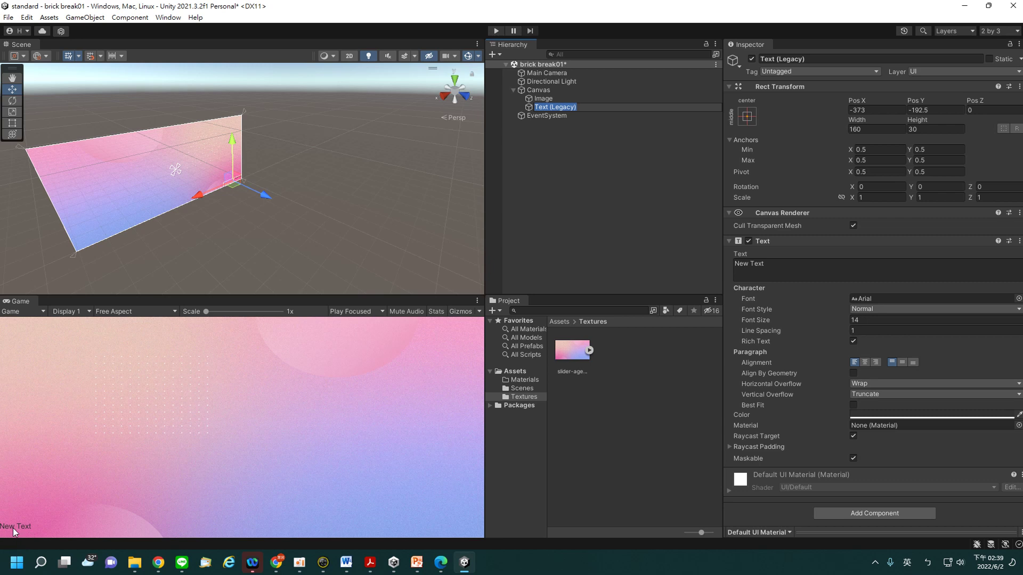
Step: Bring up PowerPoint's slide 253 on adding a game title
click(421, 568)
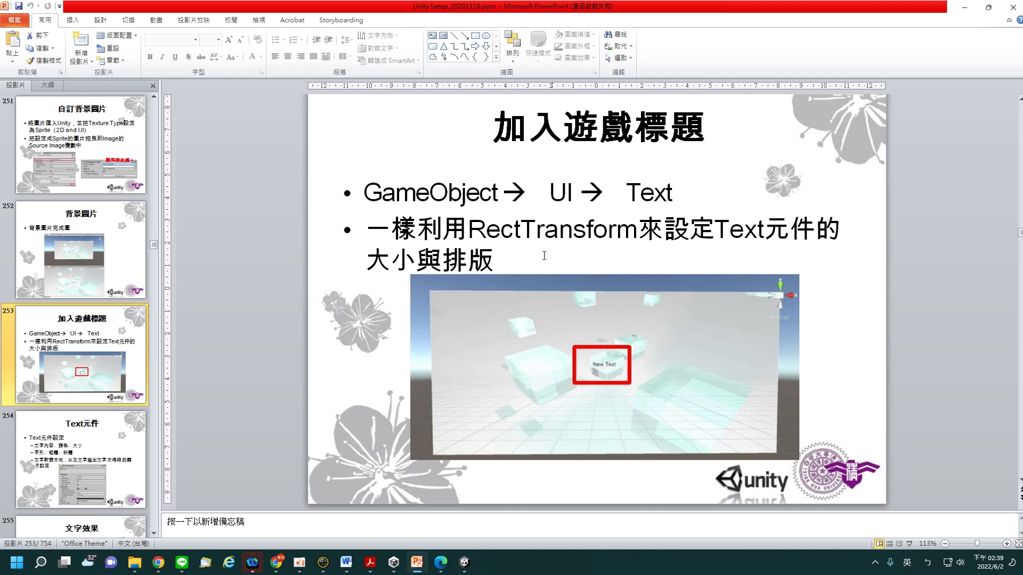
Step: Return to Unity, showing the 160×30 'New Text' Text (Legacy) element
click(464, 563)
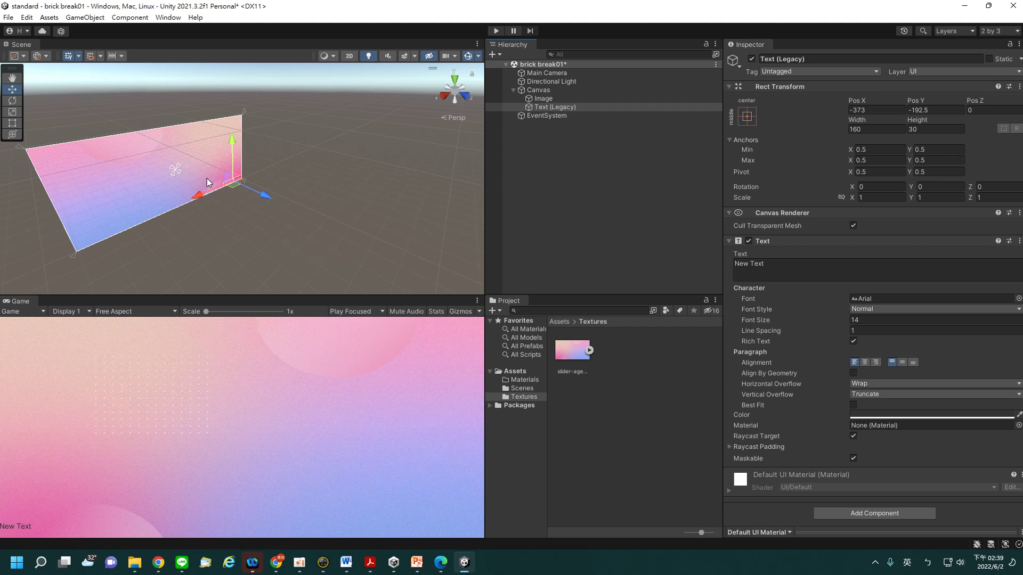
Step: Check the text's anchor presets unchanged, then drag it near the canvas centre (Pos X 18, Pos Y 2)
click(746, 117)
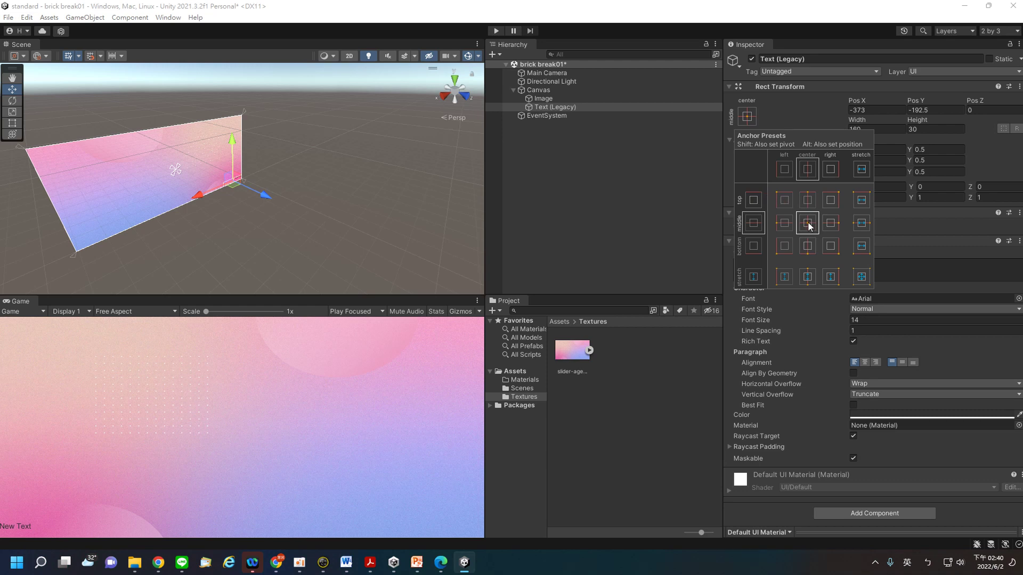
click(809, 224)
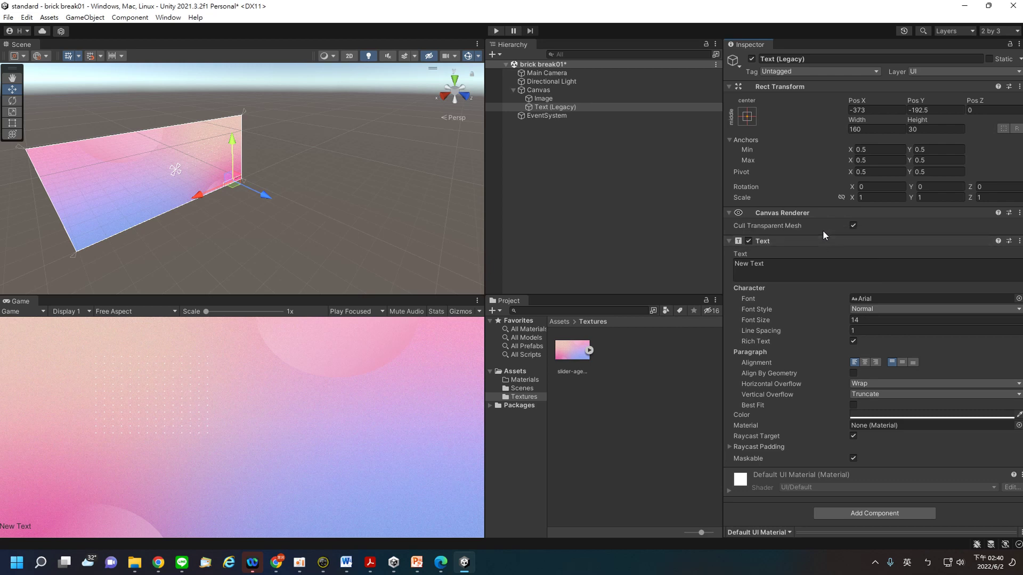
click(554, 108)
click(747, 117)
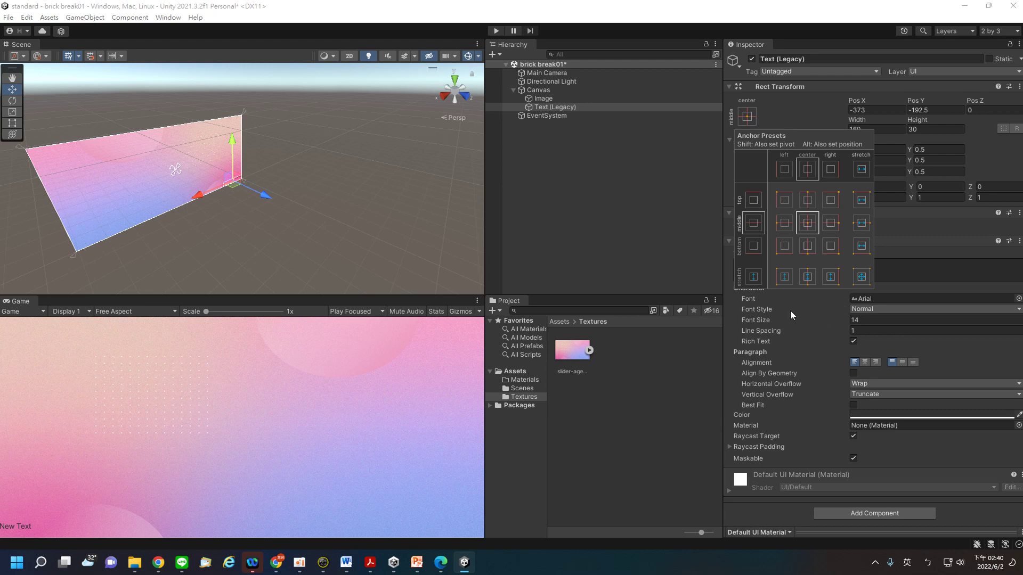
click(692, 255)
click(564, 109)
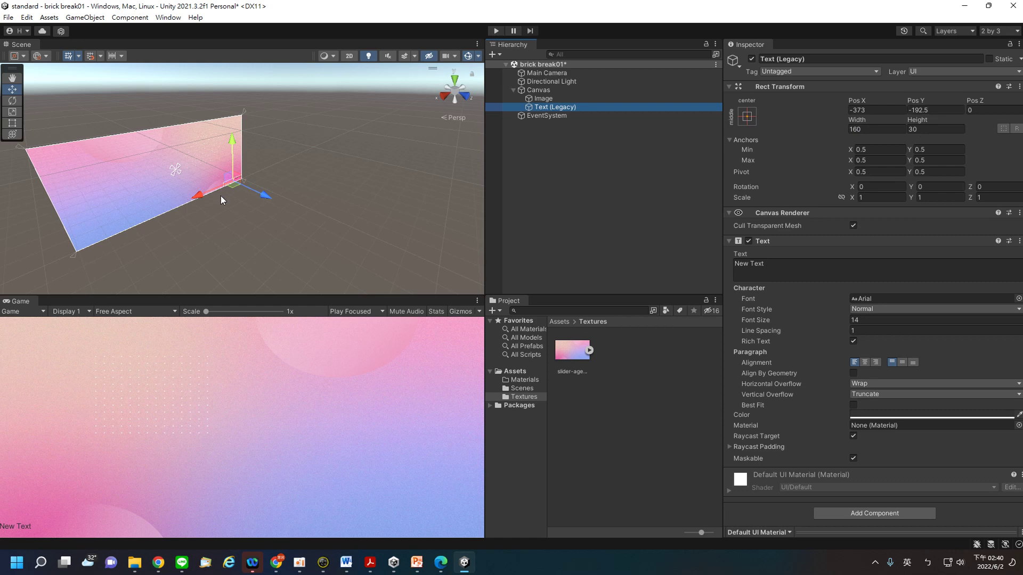
drag(201, 197, 141, 229)
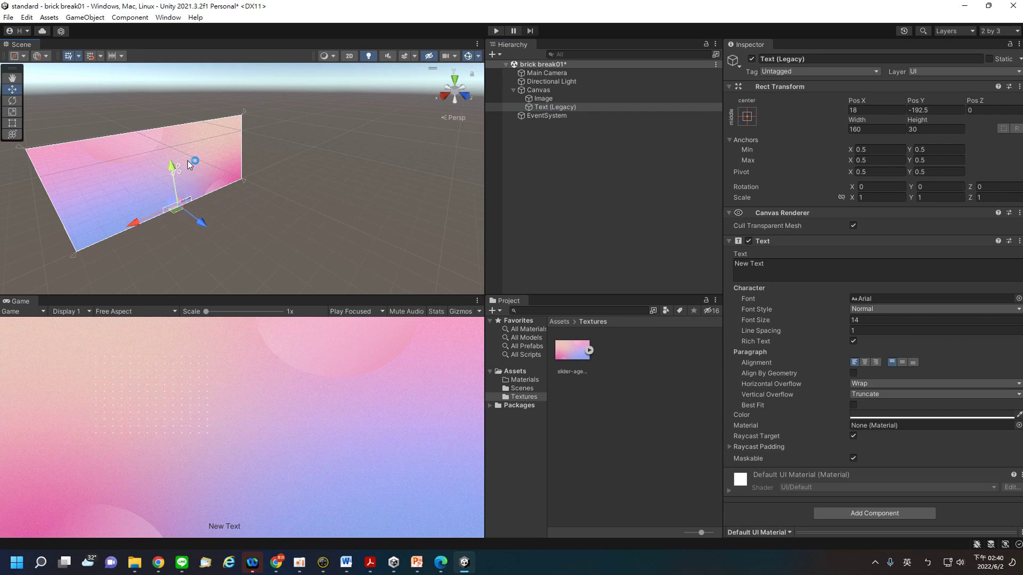
drag(172, 169, 181, 129)
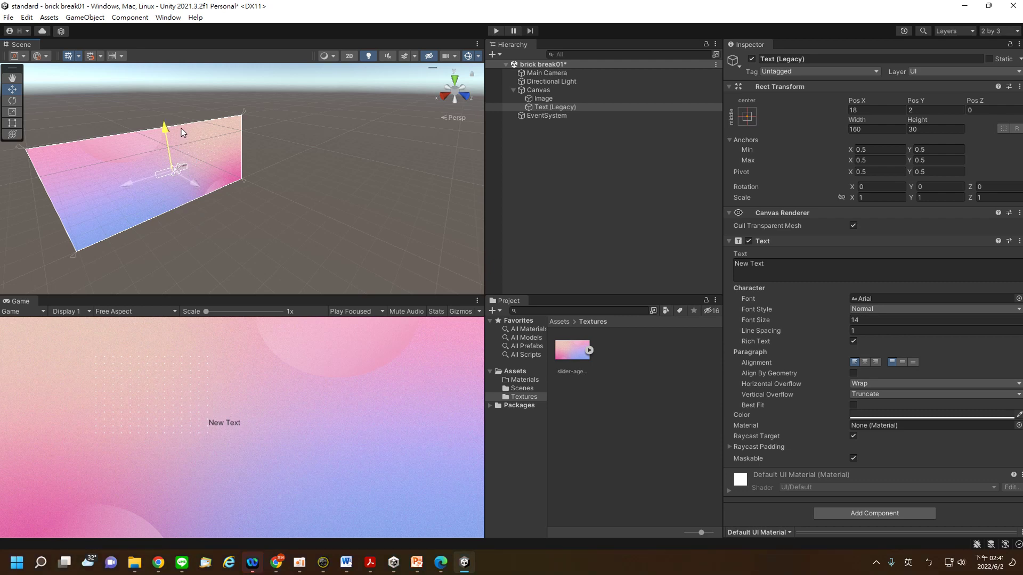
Step: Set the text to Pos X 0, Pos Y 0, font size 36 and height 40
click(870, 109)
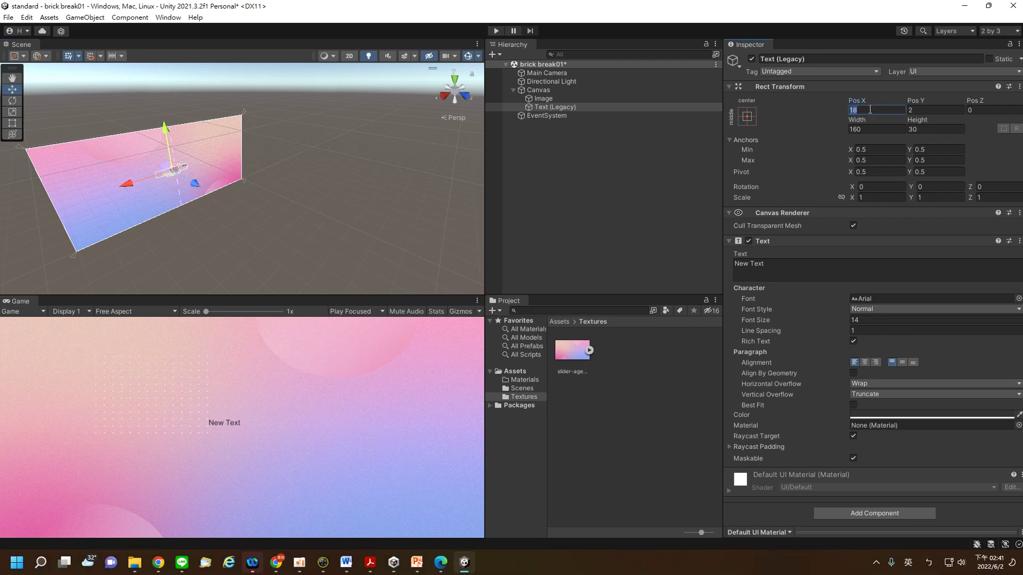
text(0)
key(Tab)
text(0)
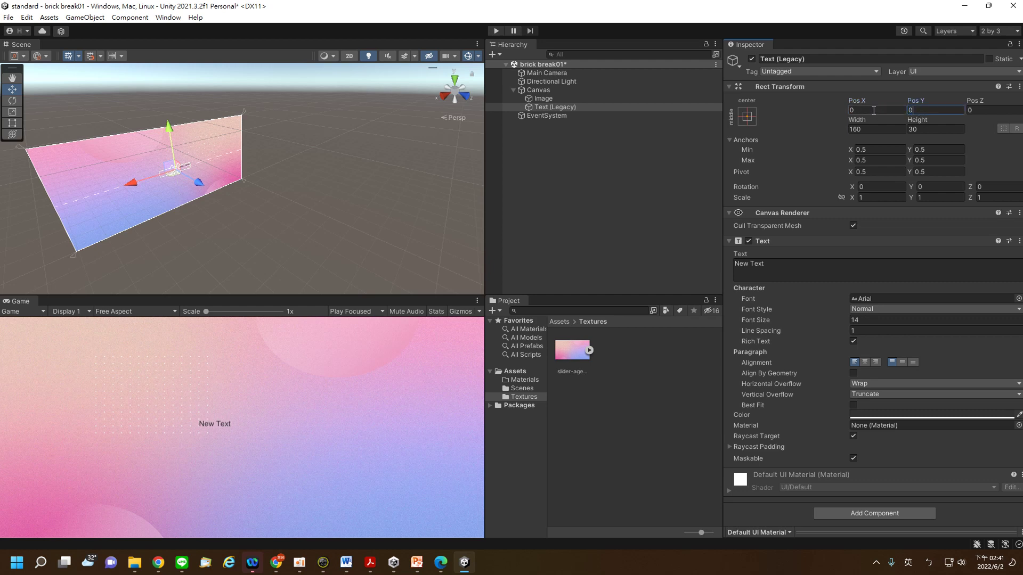
click(878, 129)
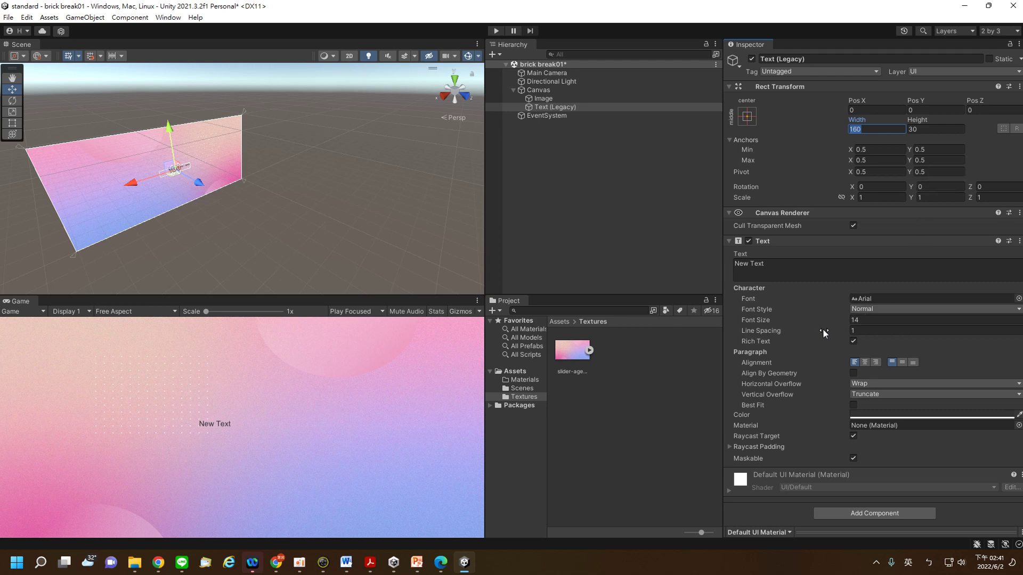
click(872, 323)
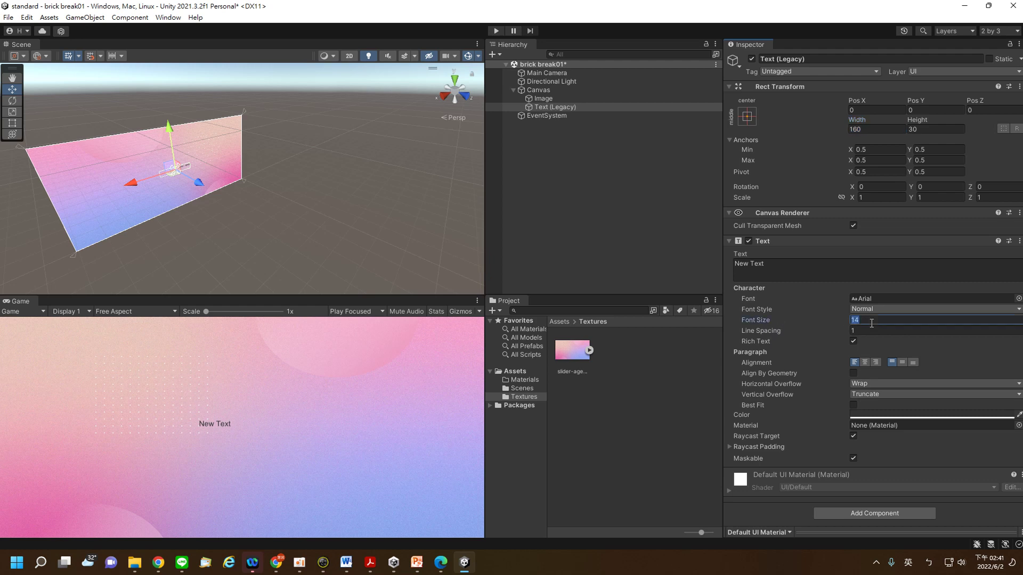
text(36)
click(922, 130)
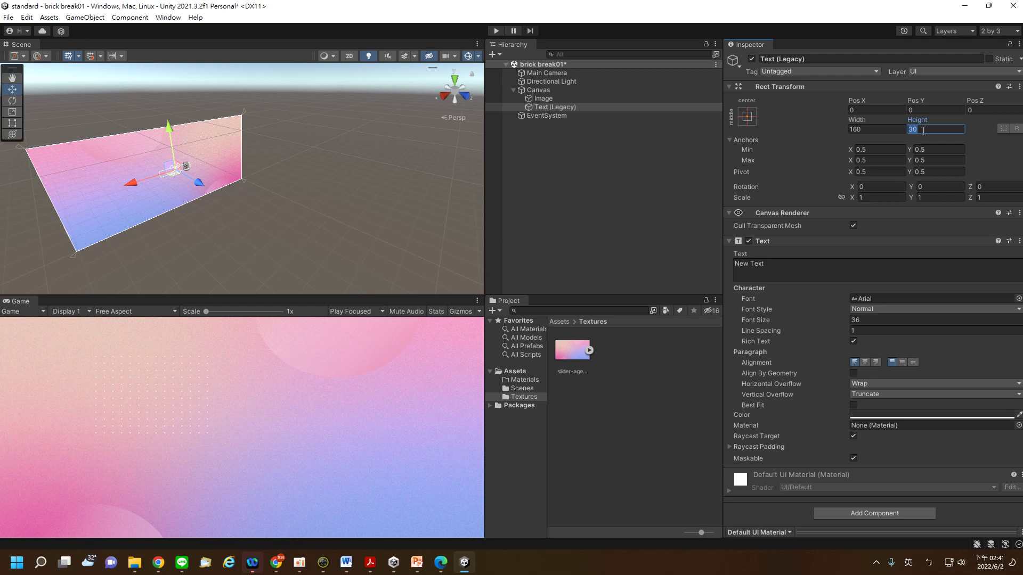
text(40)
click(868, 131)
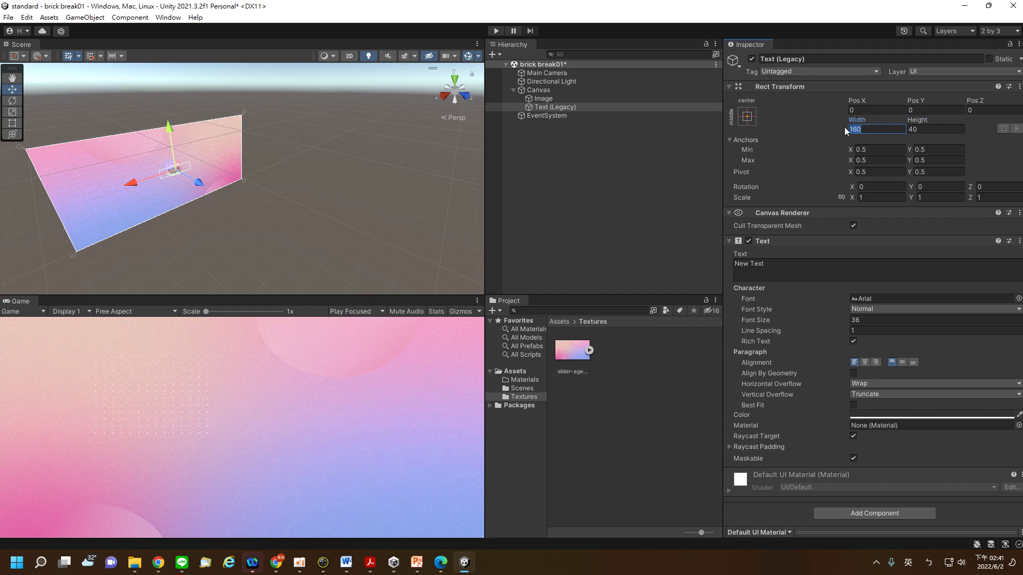
Step: Apply the top-centre anchor preset to the text, giving Pos Y -208
click(747, 116)
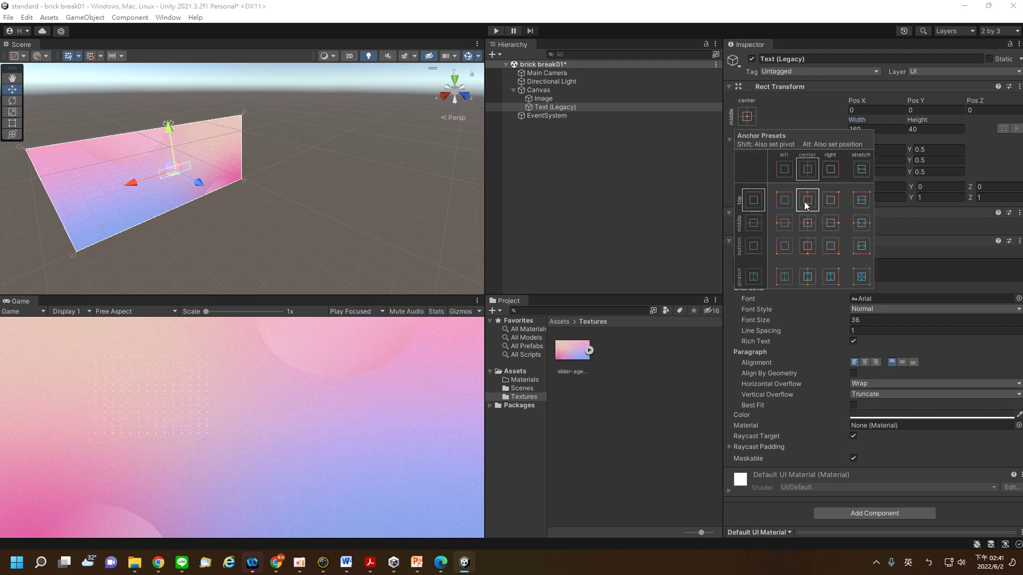
click(788, 222)
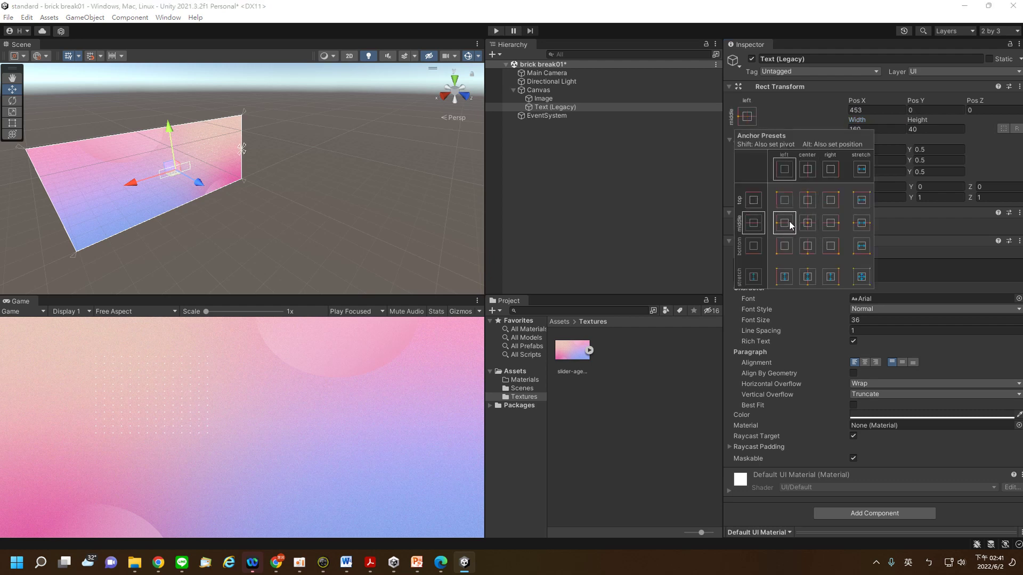
click(808, 205)
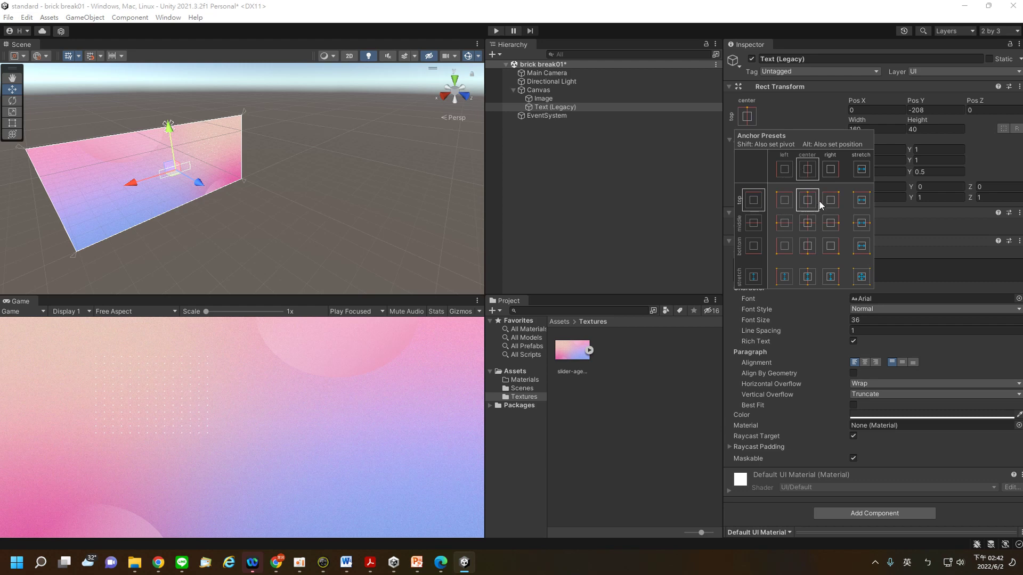
click(574, 105)
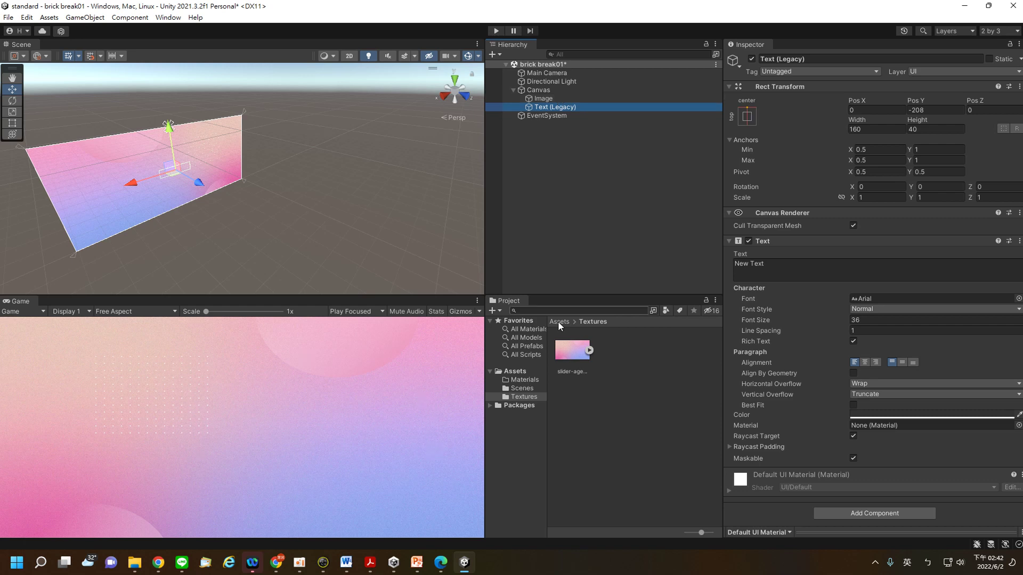
click(543, 100)
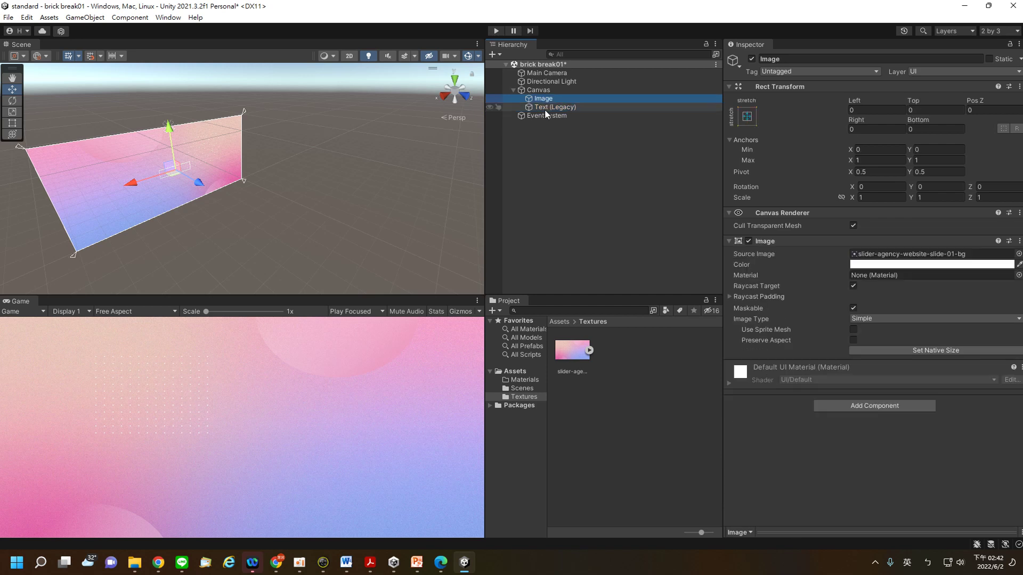
click(545, 109)
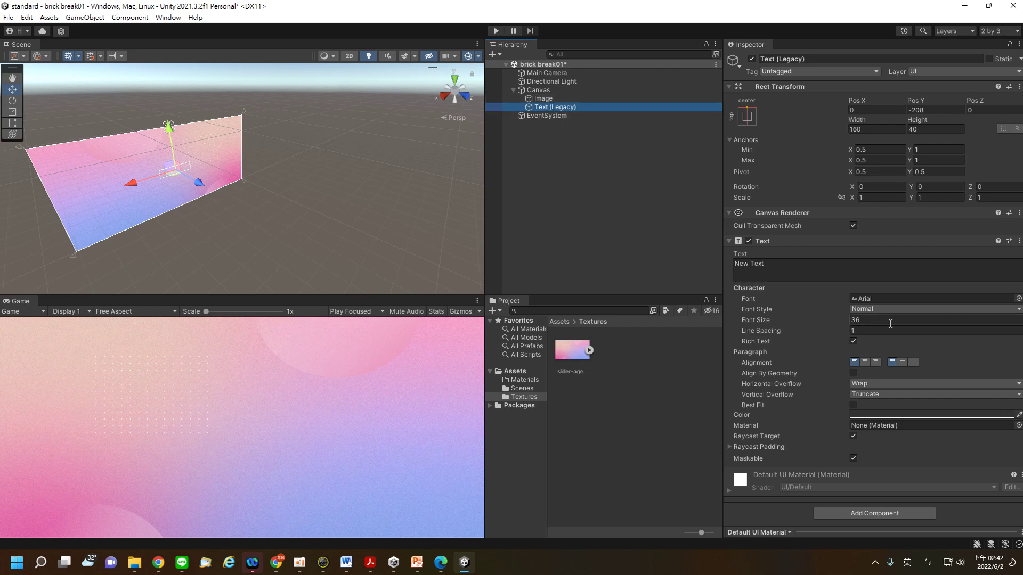
click(874, 322)
click(861, 322)
click(13, 112)
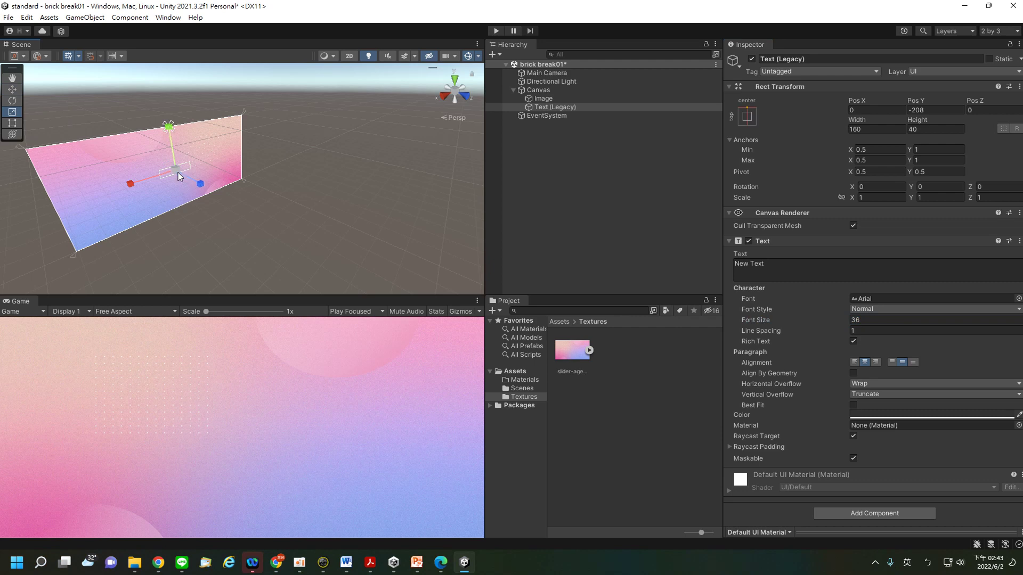
drag(178, 173, 209, 158)
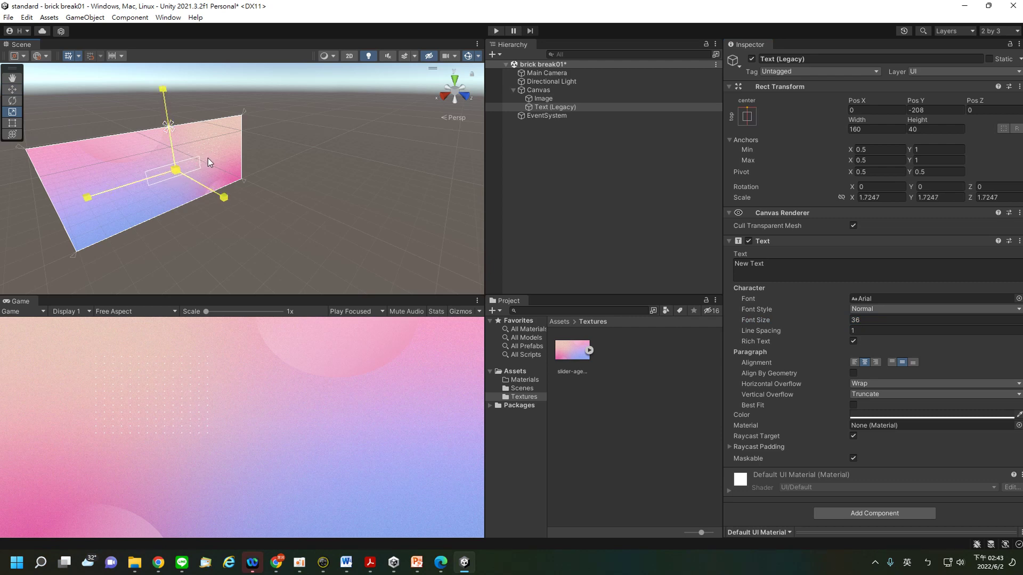
key(ctrl+z)
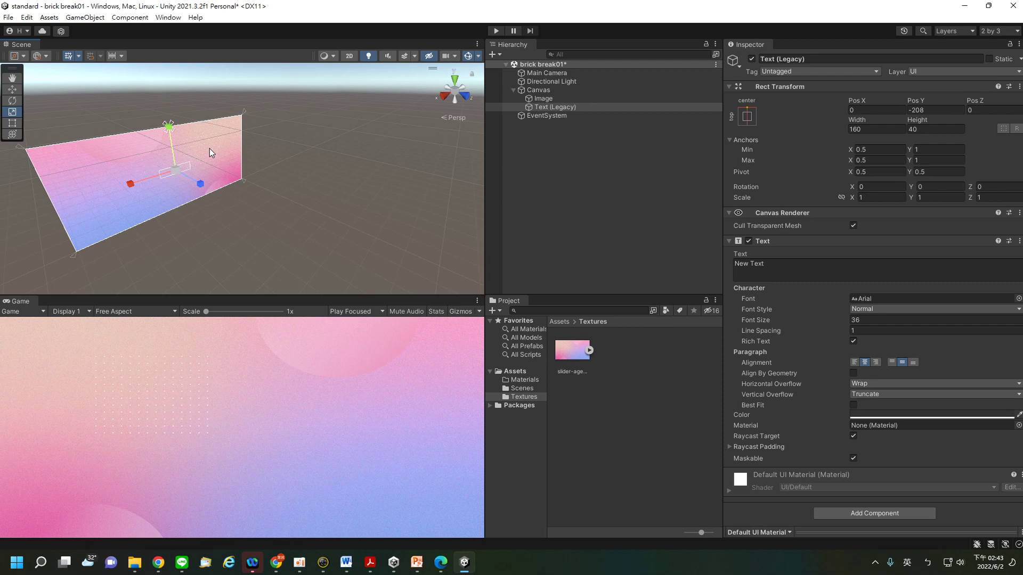
click(272, 188)
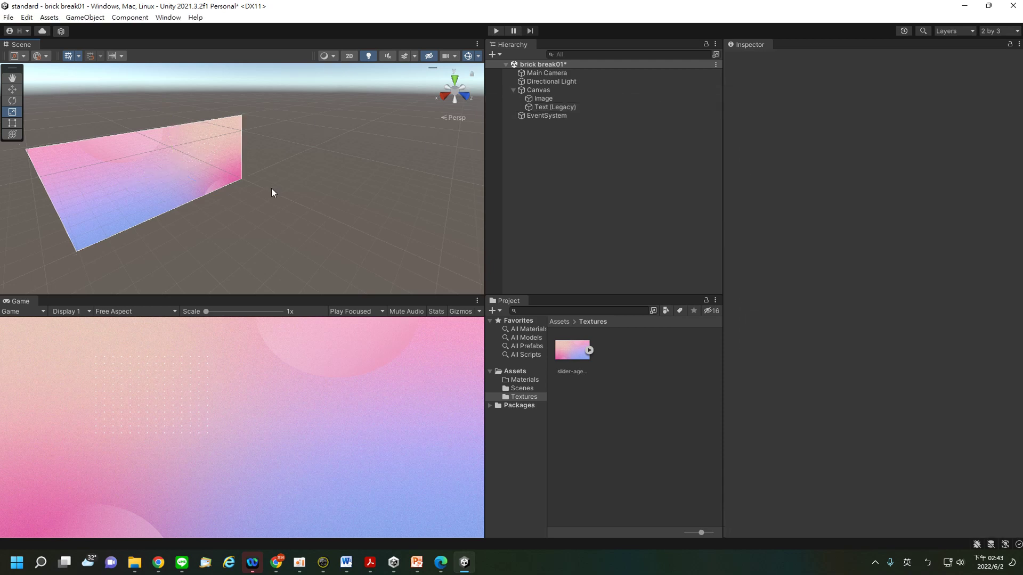
click(168, 173)
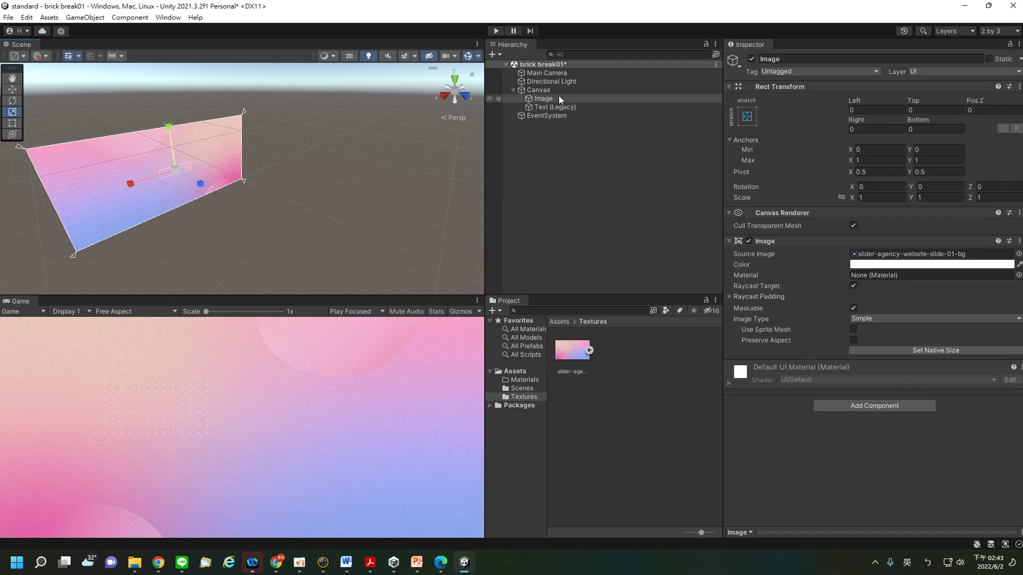
click(547, 107)
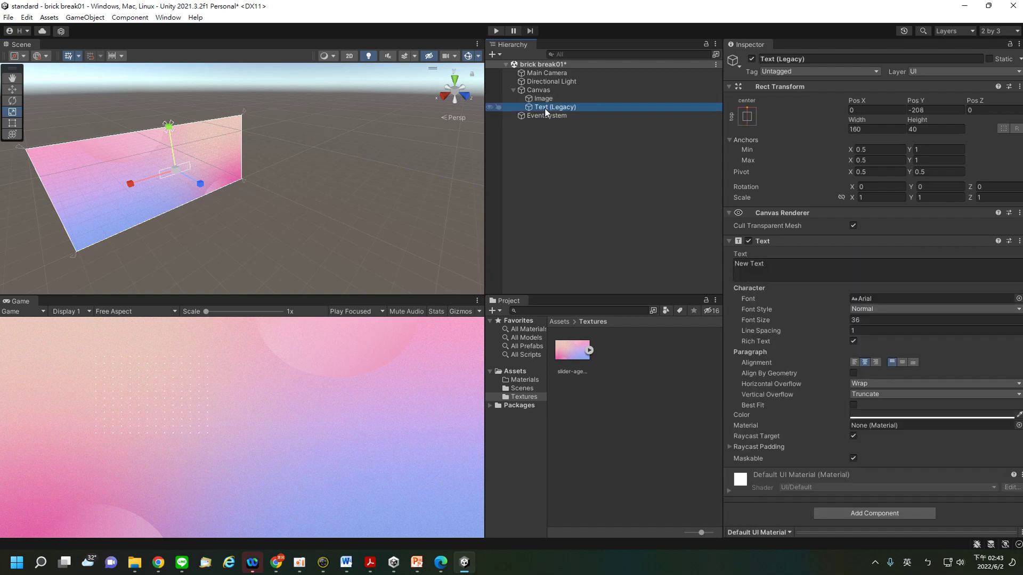
Step: Delete the existing Text (Legacy) object and select the Canvas
right_click(546, 107)
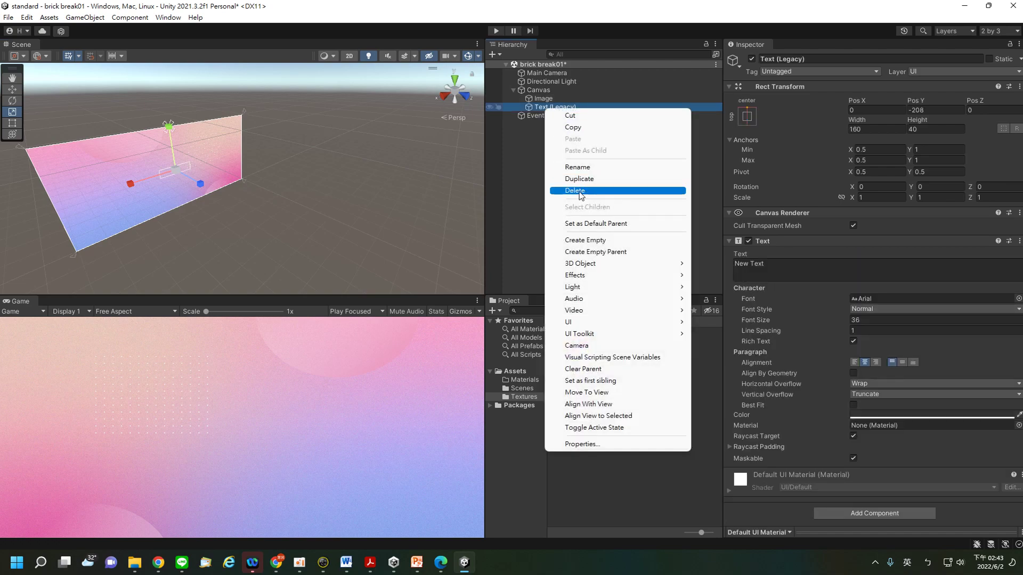
click(574, 189)
click(538, 90)
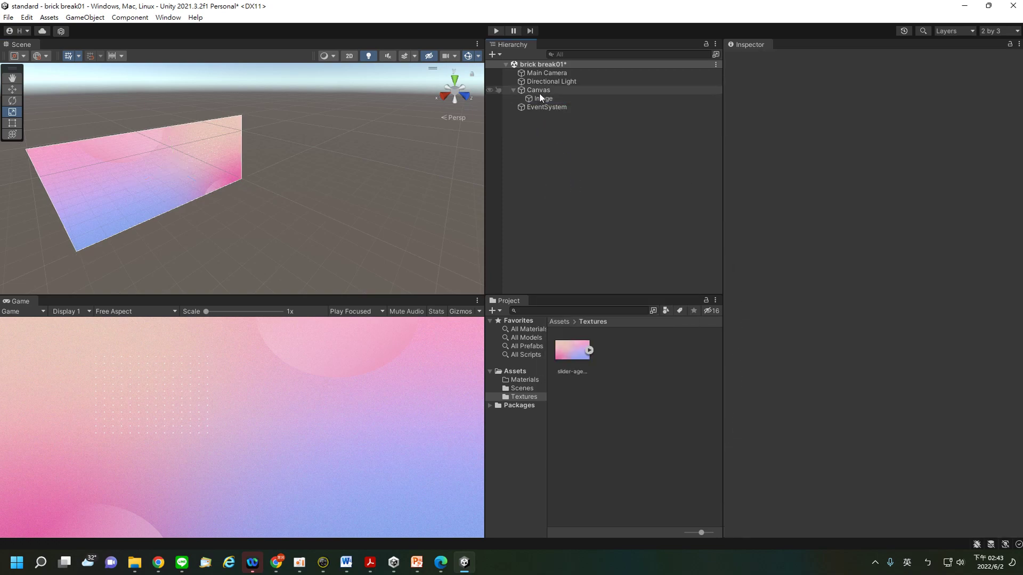
Step: Create a fresh Text (Legacy) object under the Canvas from GameObject > UI > Legacy
click(45, 21)
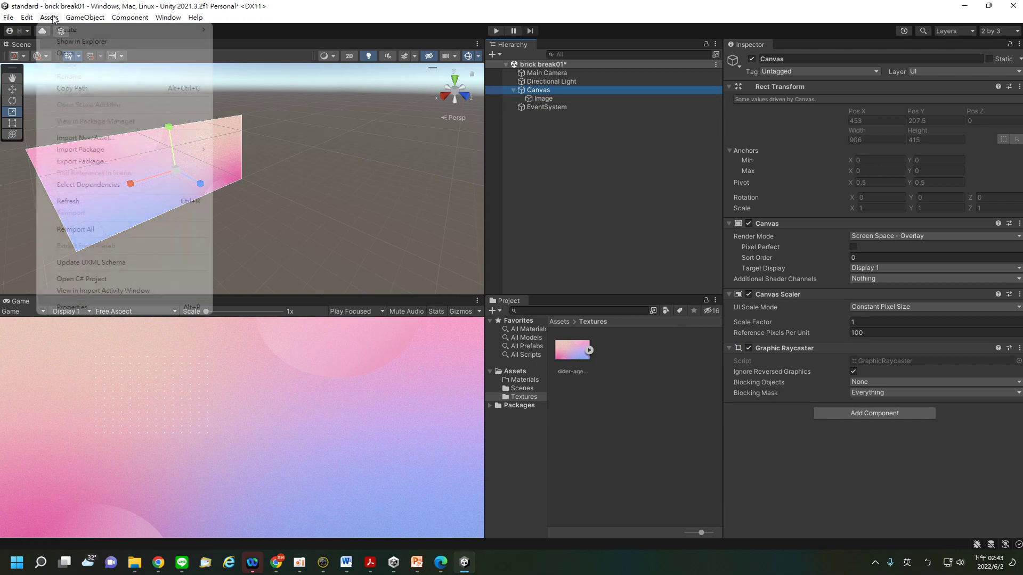
mouse_move(85, 18)
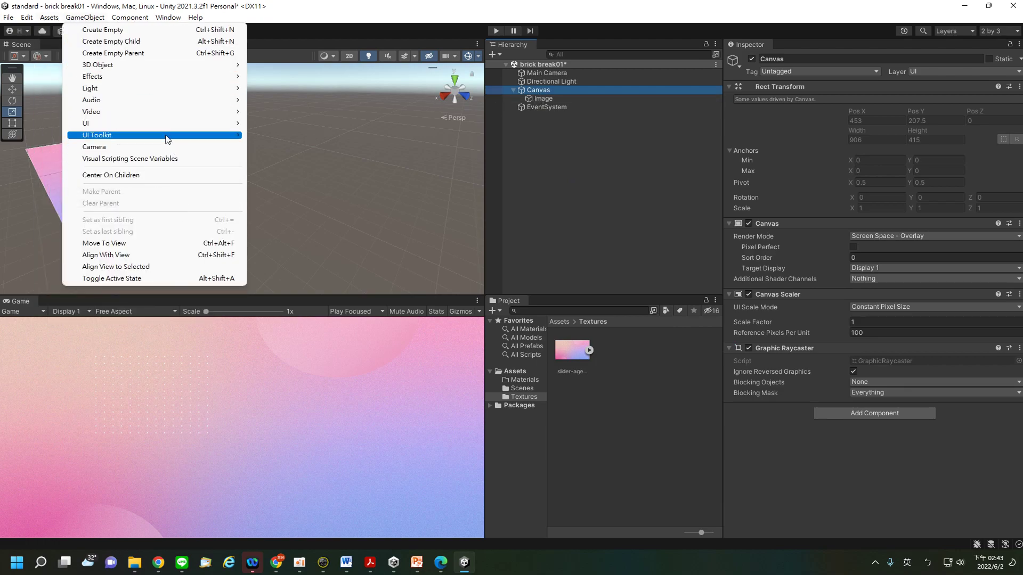
mouse_move(175, 124)
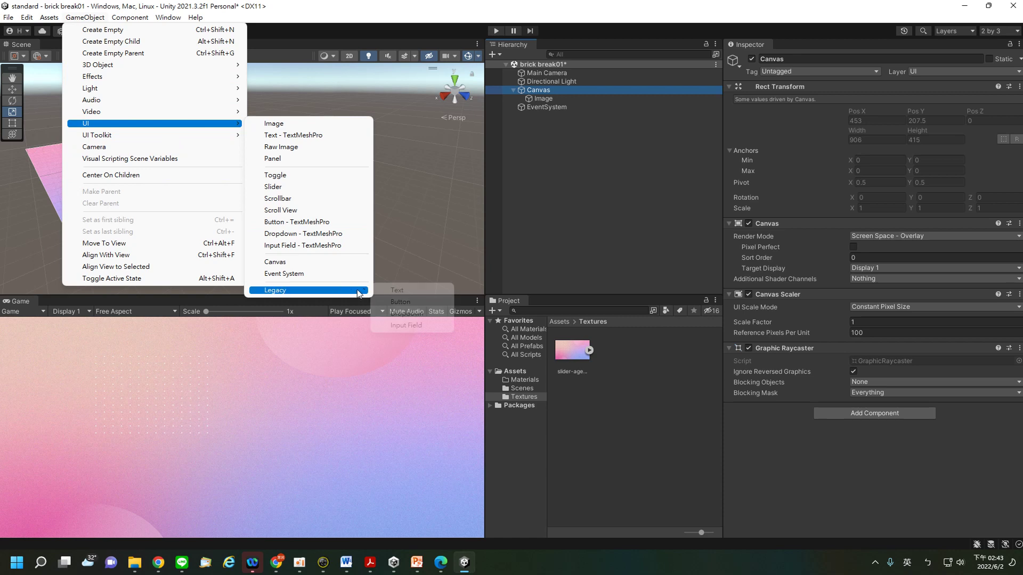
click(387, 289)
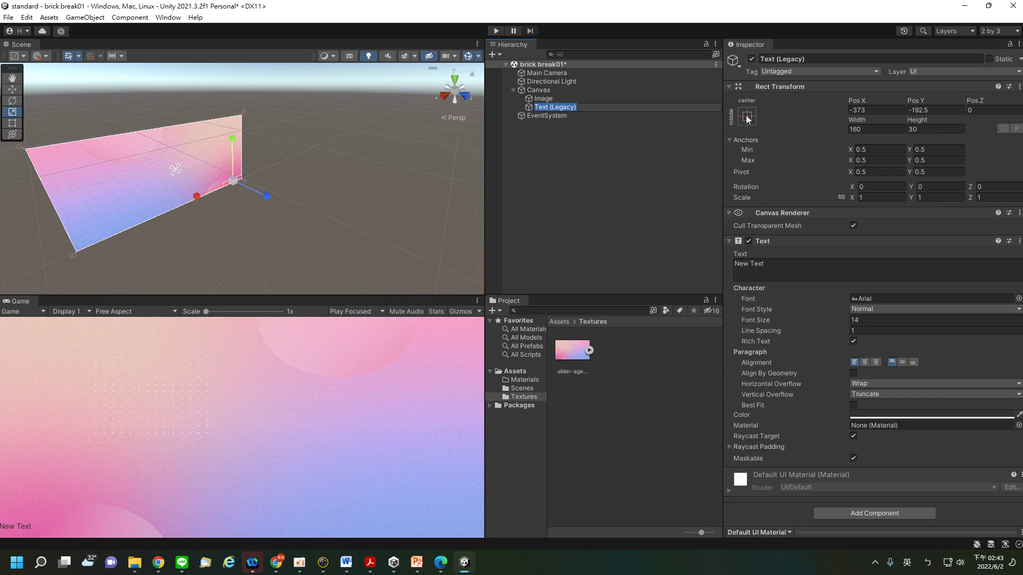
Step: Try font sizes 36, 16, 18, 20 and 28 before settling the label on 24
click(871, 320)
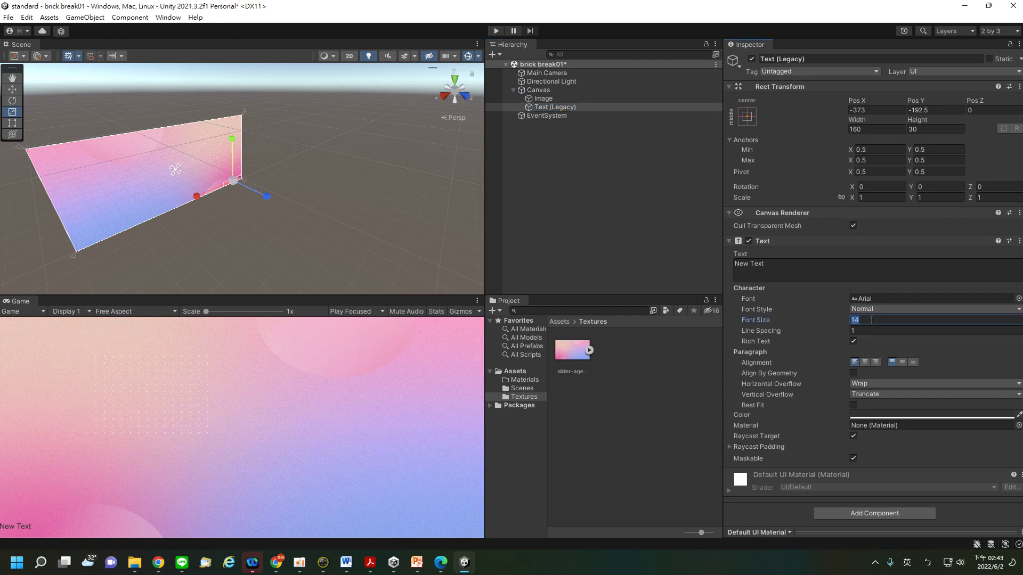
text(36)
double_click(868, 320)
text(14)
key(BackSpace)
text(6)
key(BackSpace)
text(8)
key(BackSpace)
key(BackSpace)
text(20)
key(BackSpace)
key(BackSpace)
text(24)
key(BackSpace)
key(BackSpace)
text(28)
double_click(868, 321)
text(24)
Step: Keep the middle-centre anchor and position the label at Pos X 0, Pos Y 0
click(746, 116)
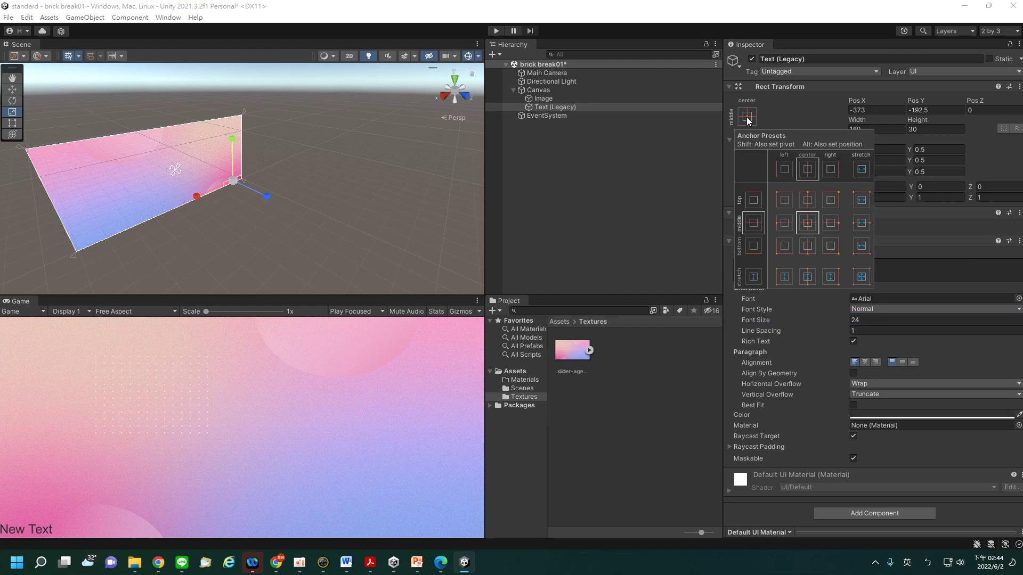
click(808, 224)
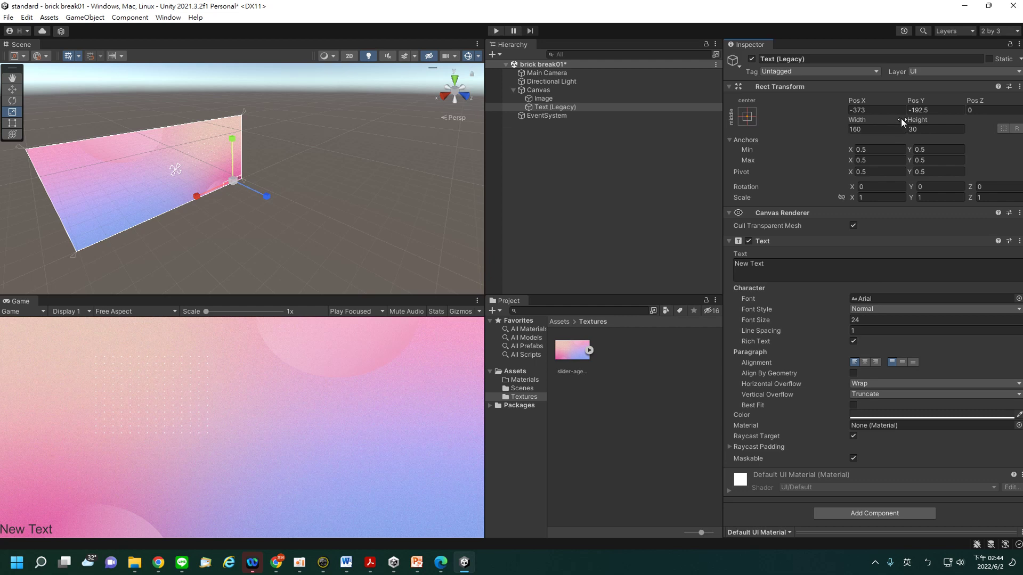
click(916, 108)
text(-192.5)
key(Return)
text(0)
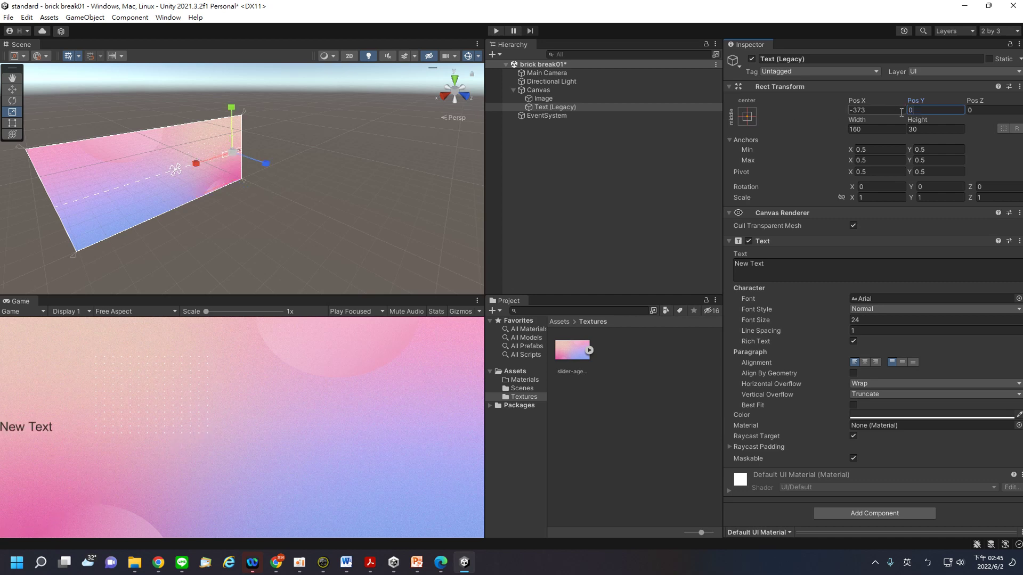
click(878, 110)
text(0)
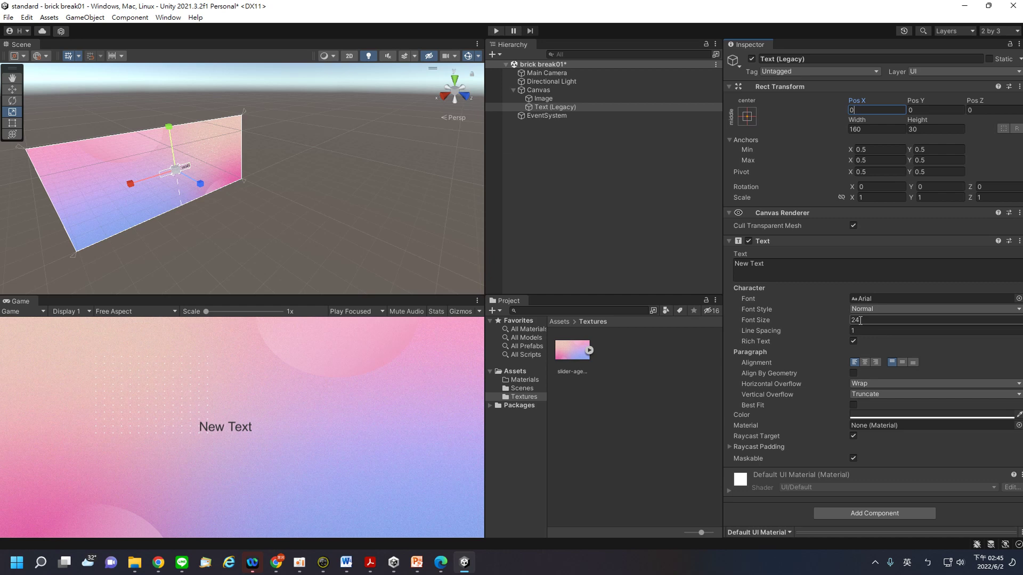
Step: Set the label's box height to 50 and font size to 36
click(924, 129)
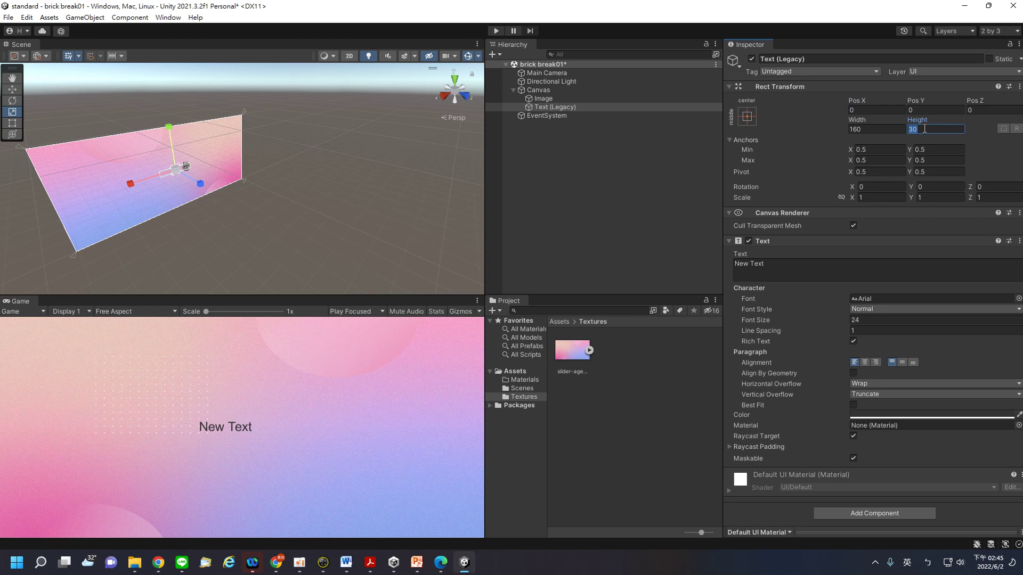
text(50)
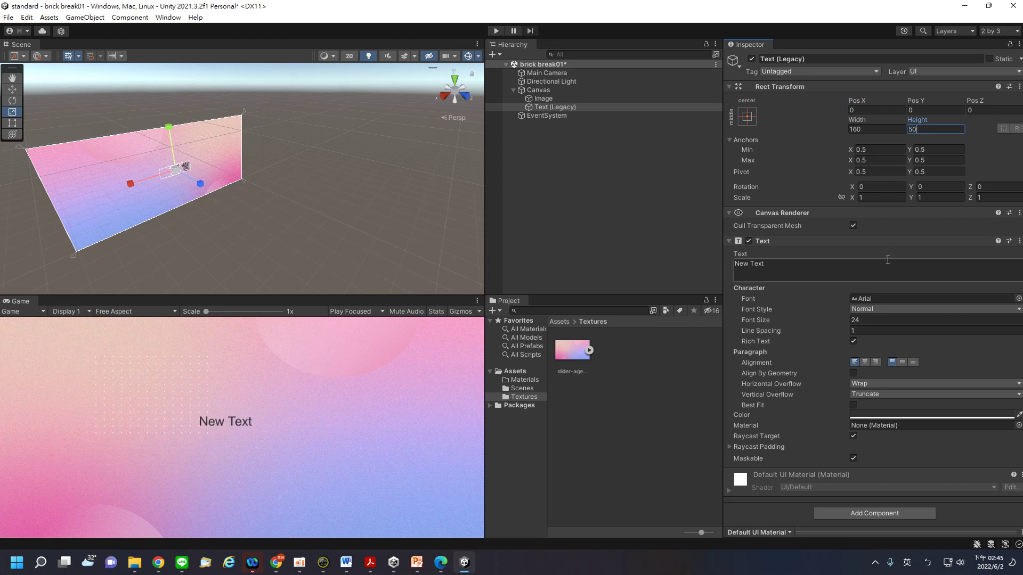
click(865, 320)
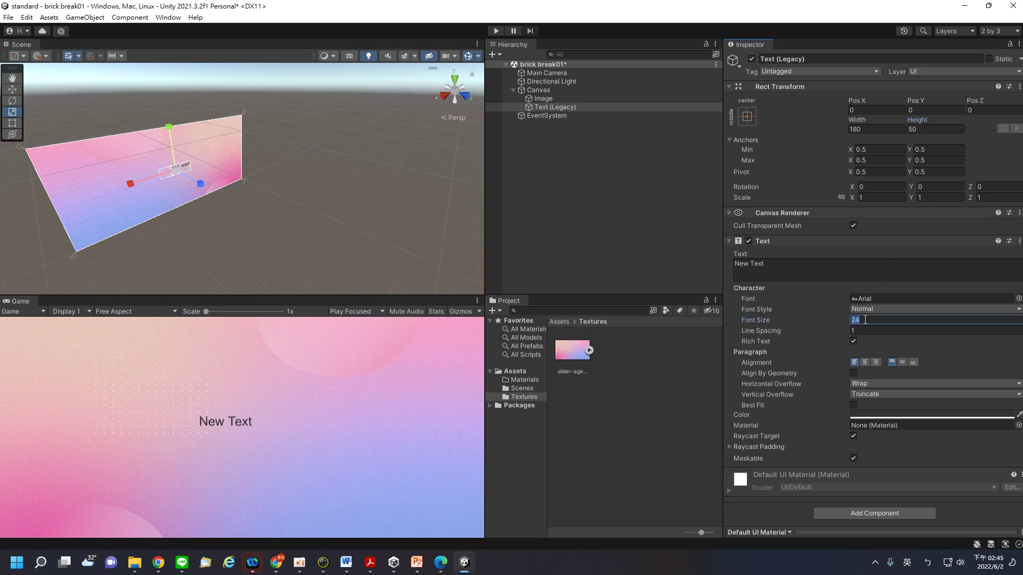
text(36)
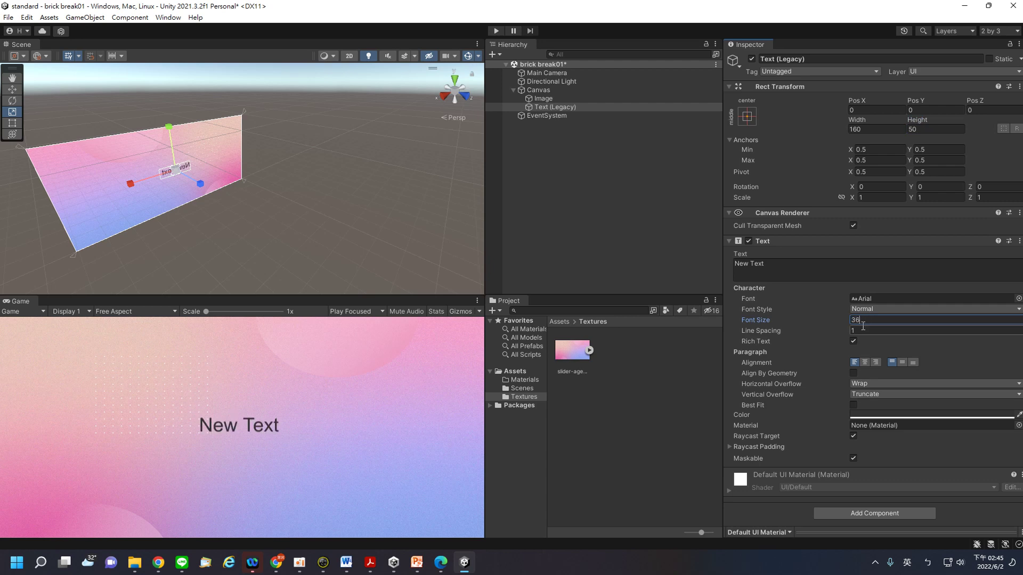
key(Tab)
click(867, 320)
click(621, 409)
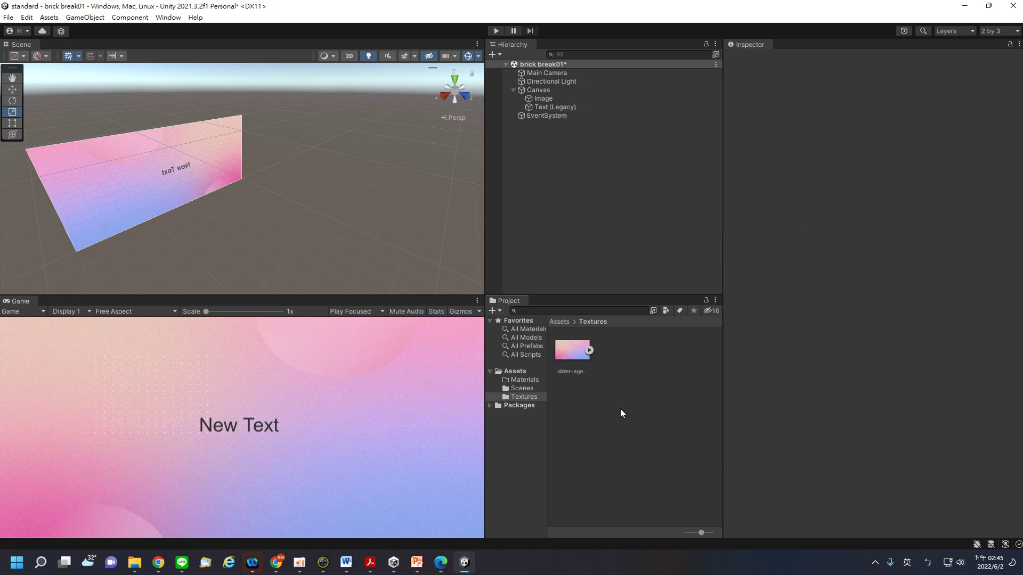
click(415, 563)
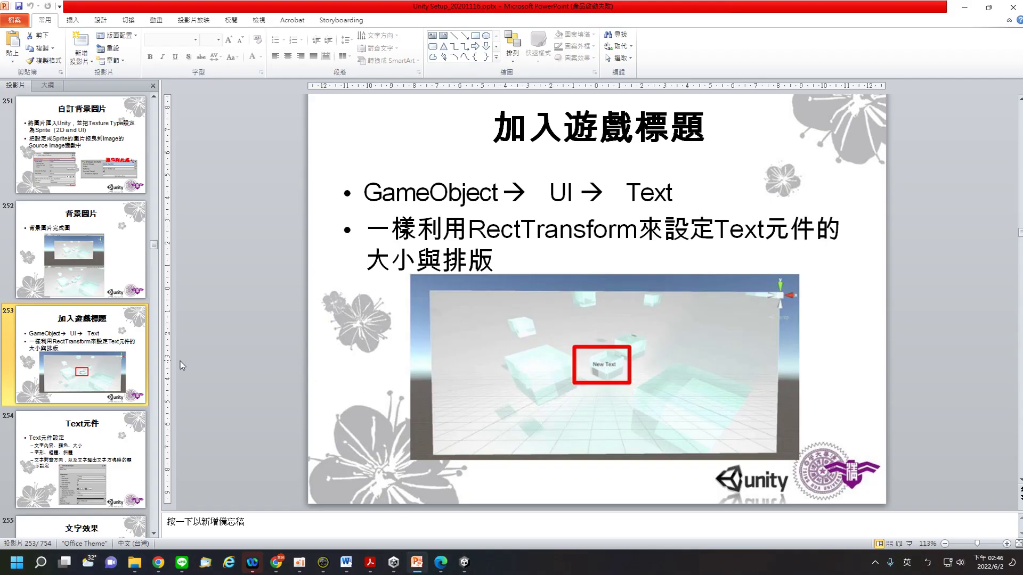
scroll(180, 361, down, 1)
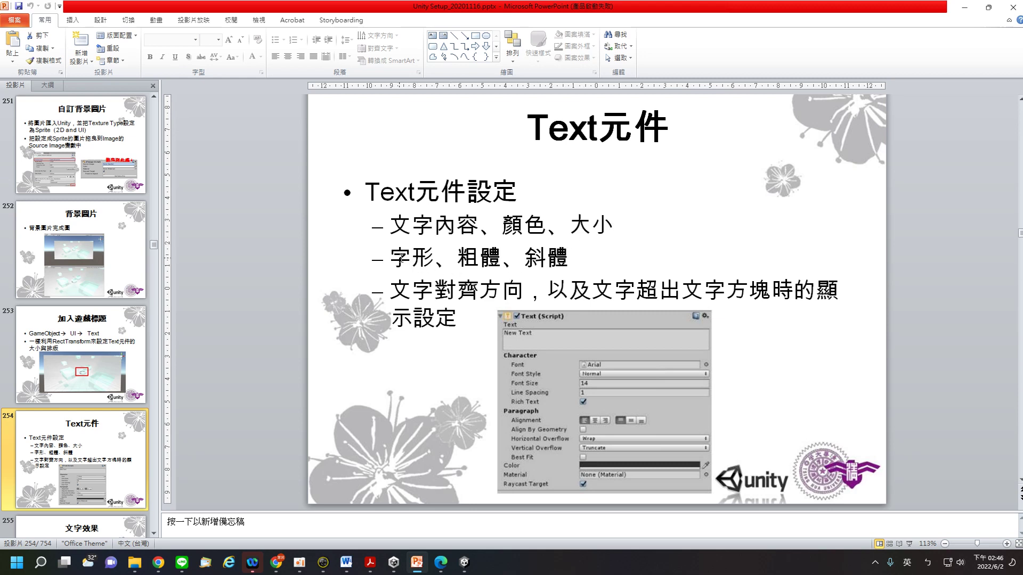
drag(390, 258, 576, 261)
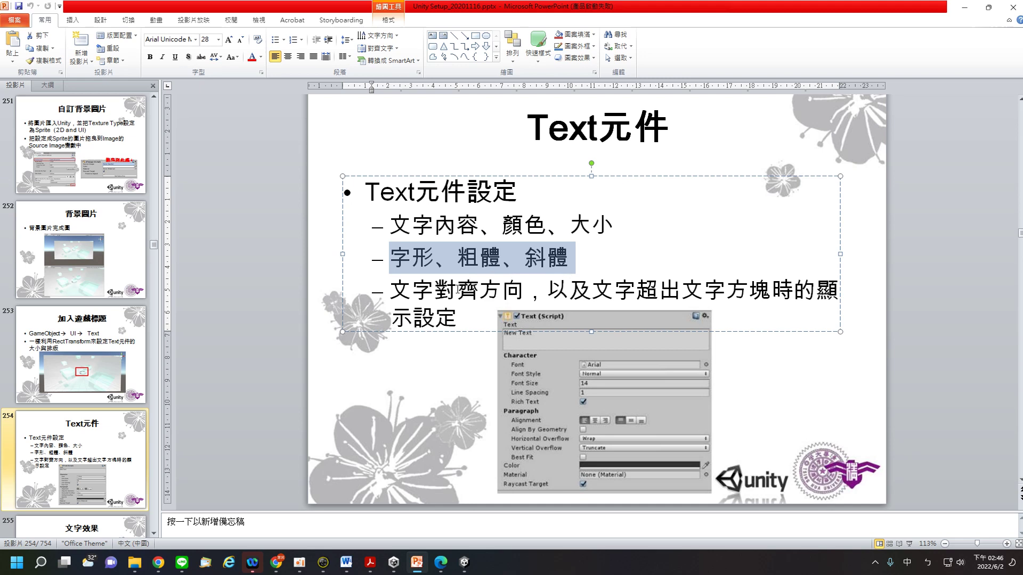
click(457, 289)
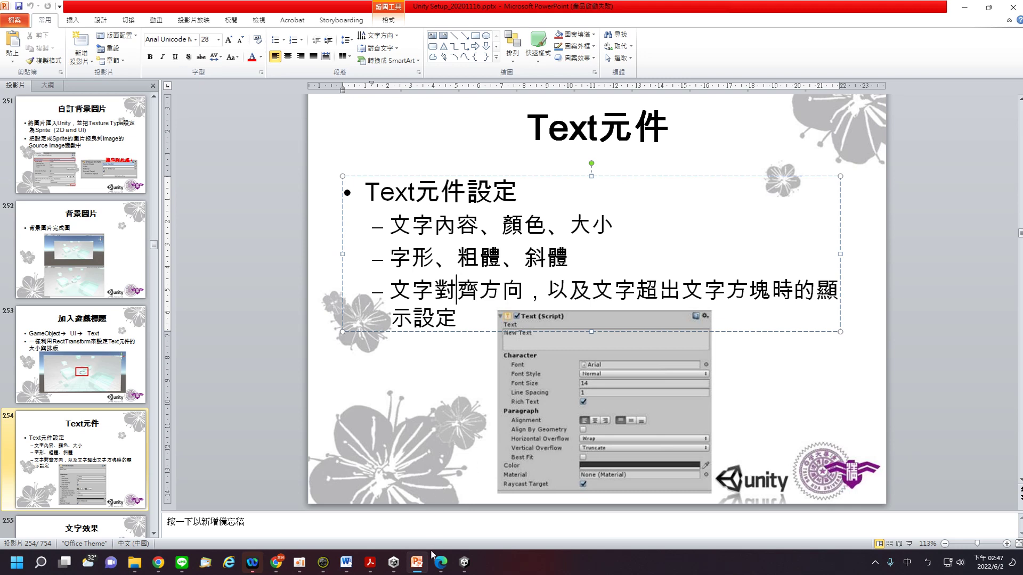
click(464, 564)
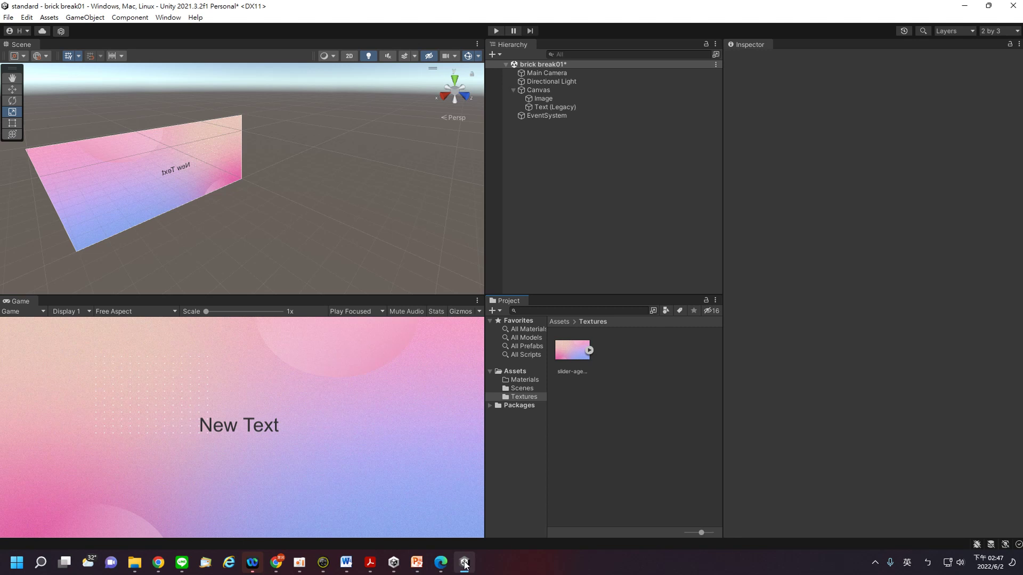
click(548, 108)
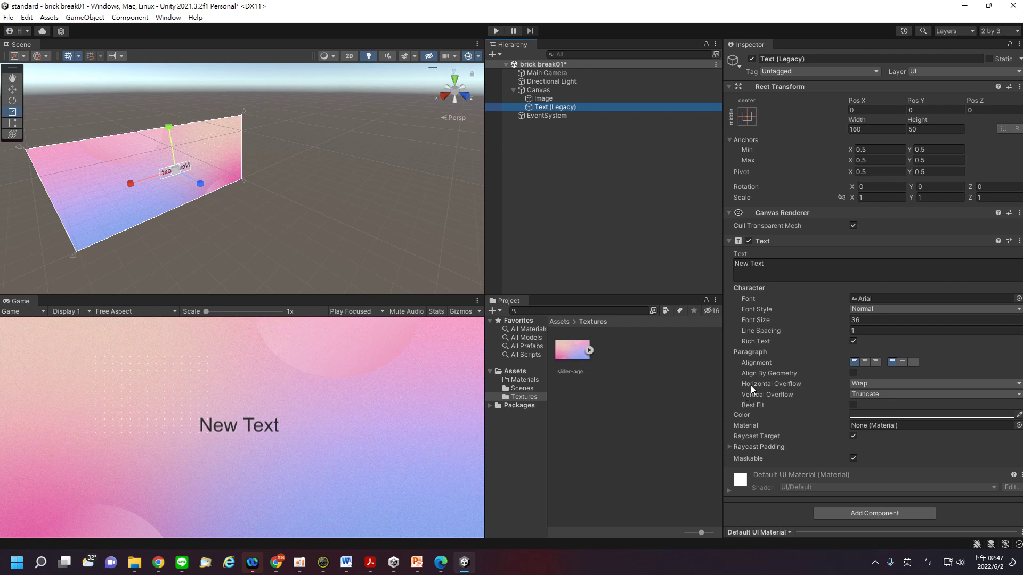
click(901, 384)
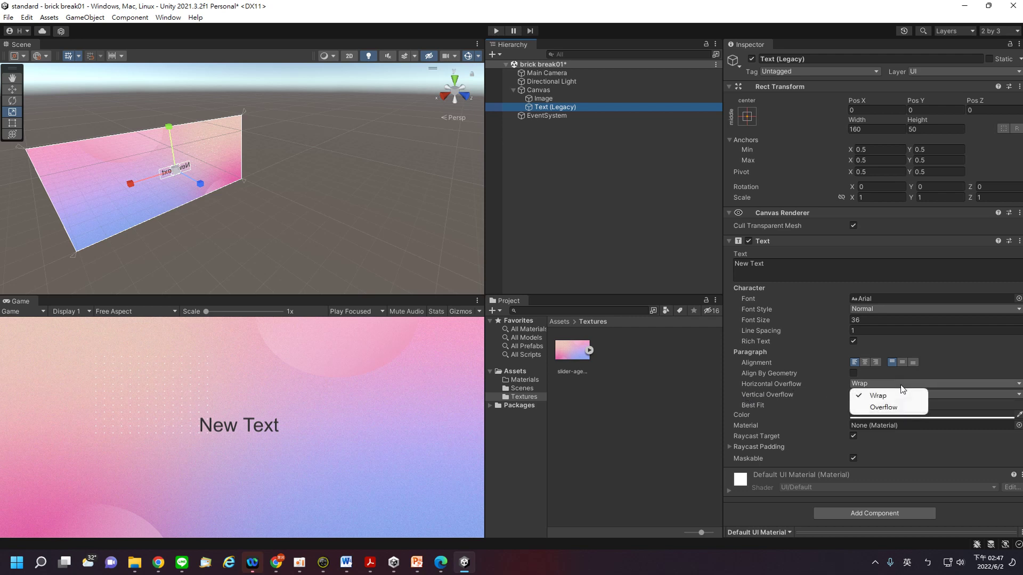
click(951, 369)
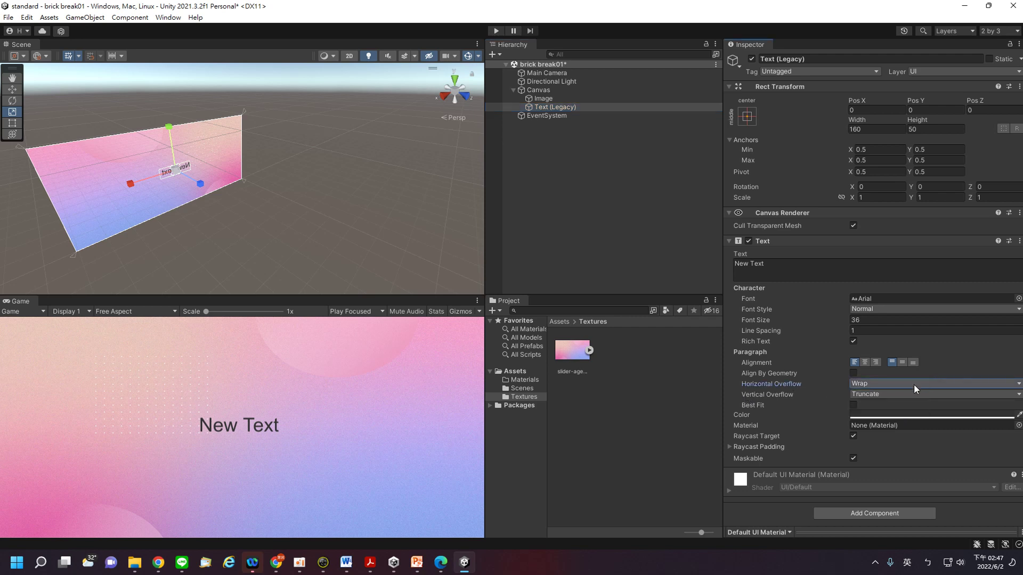
click(894, 397)
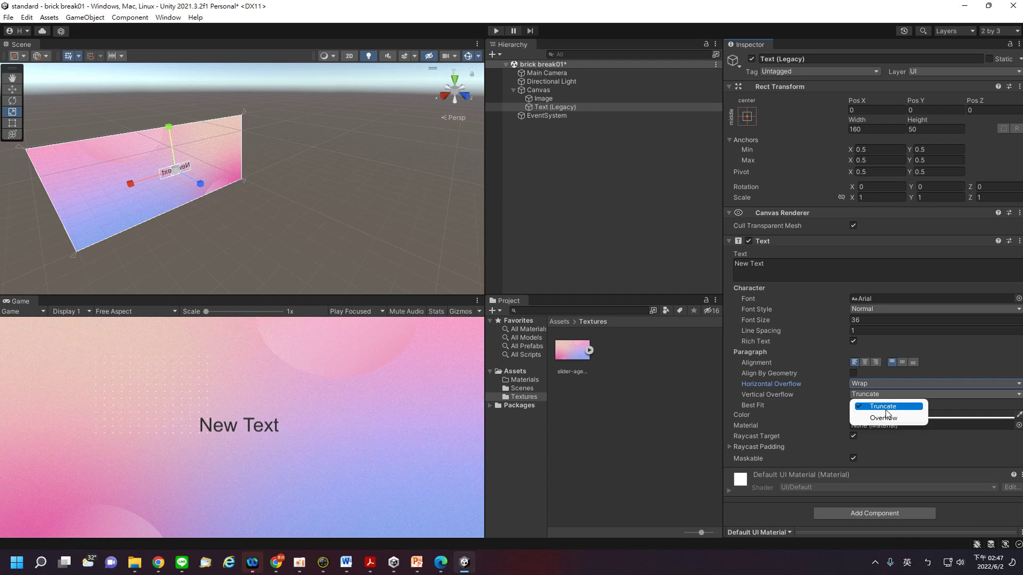
click(874, 383)
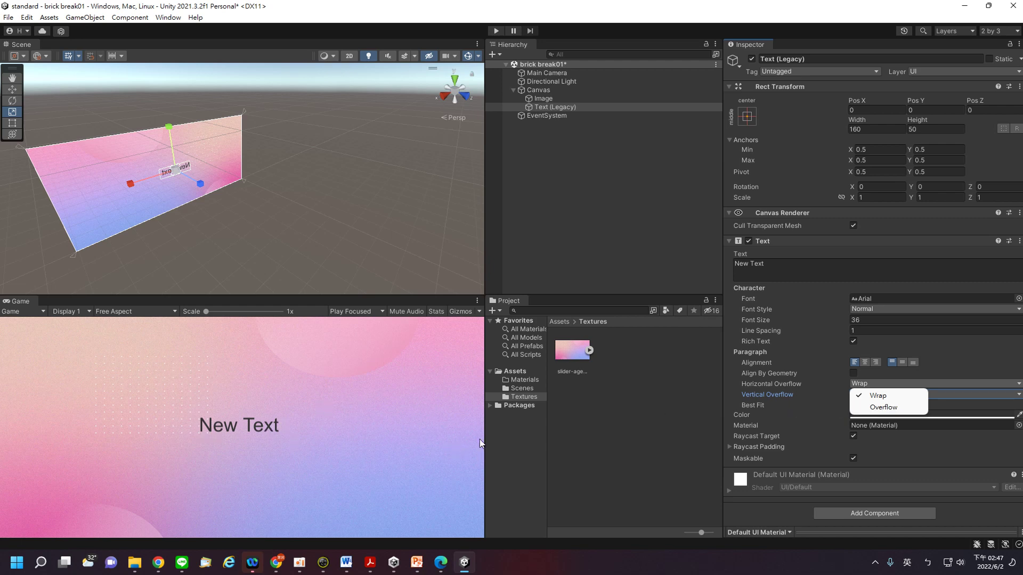
click(803, 427)
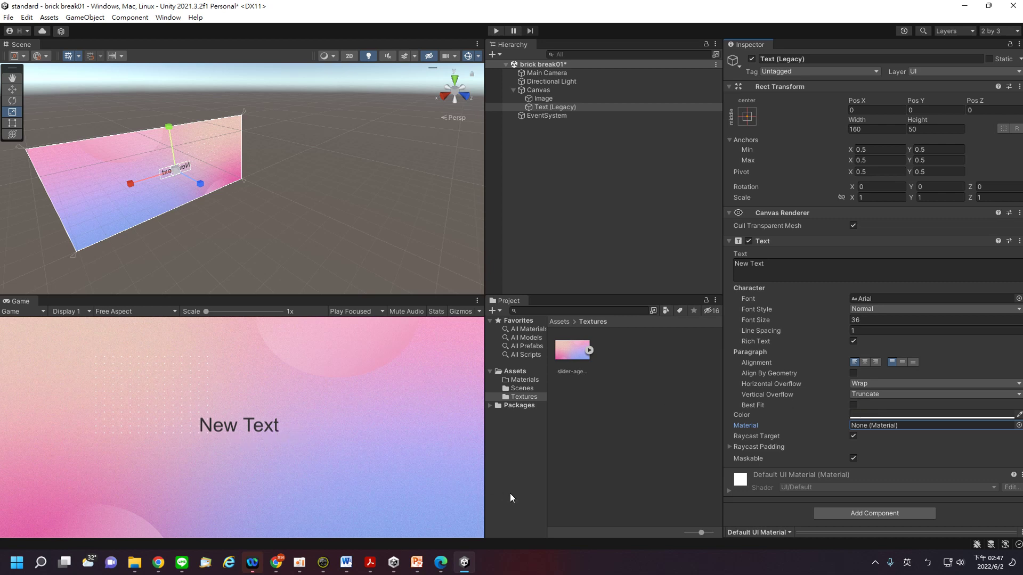
click(417, 563)
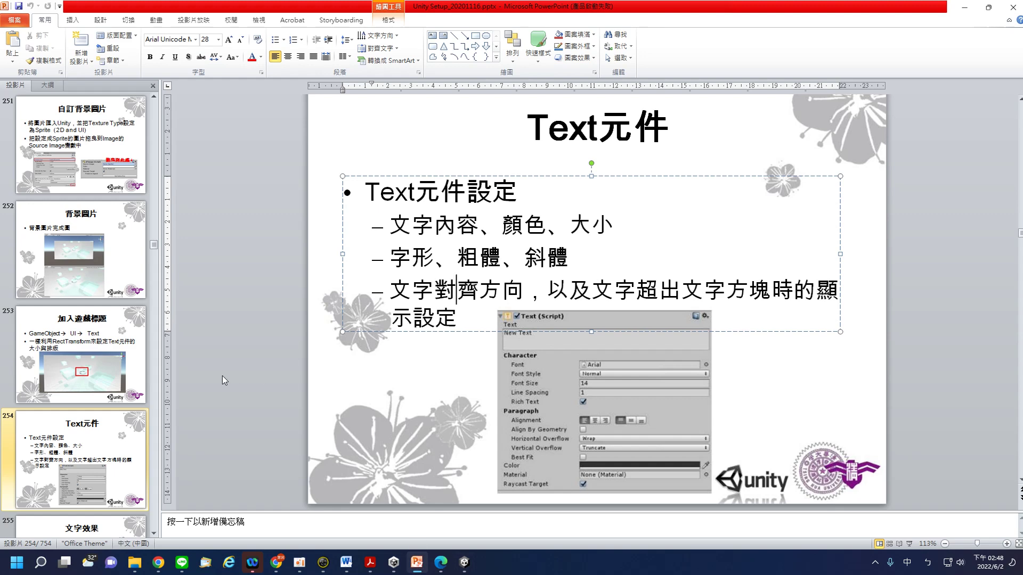
scroll(101, 426, down, 2)
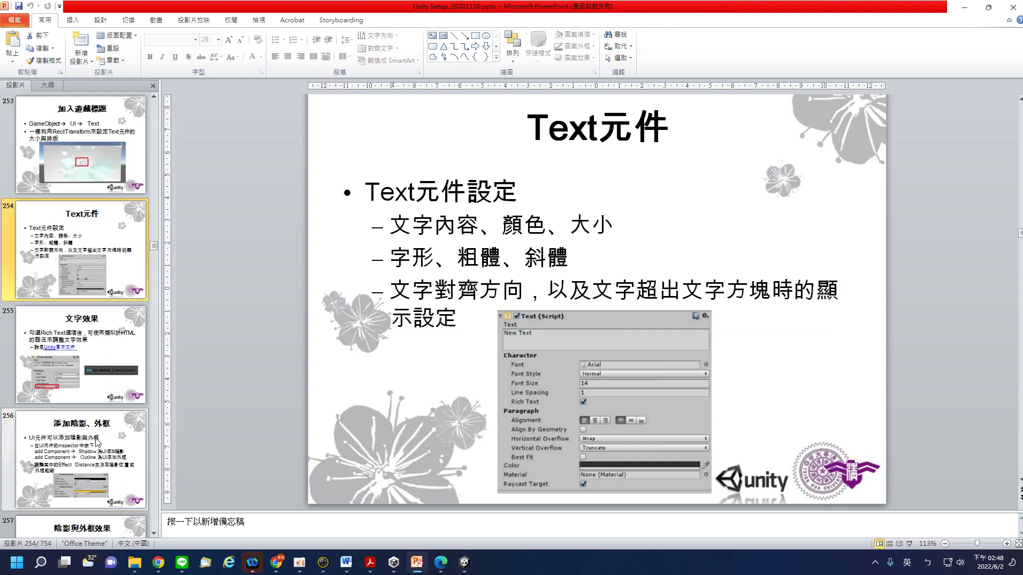
click(89, 373)
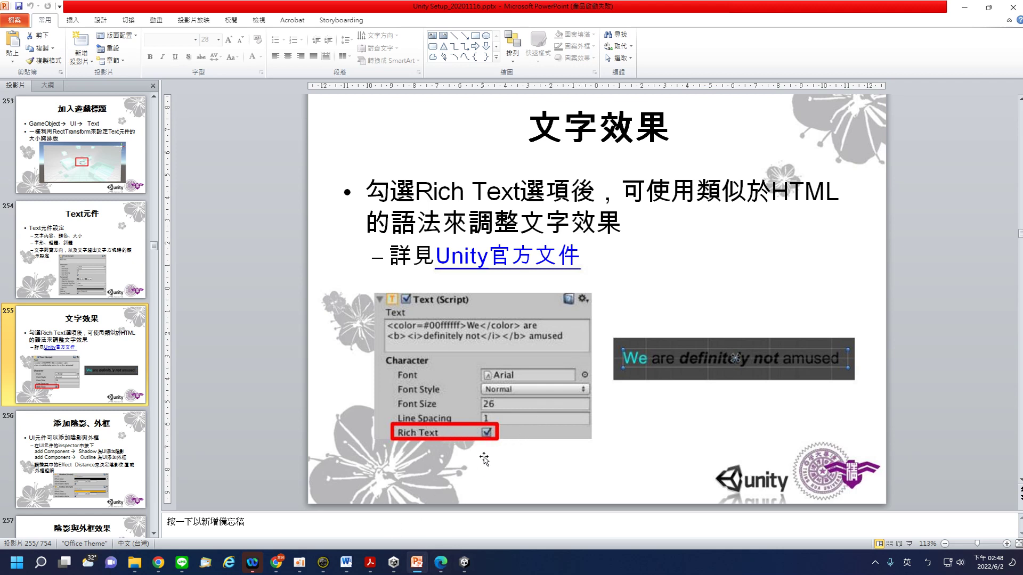
click(464, 562)
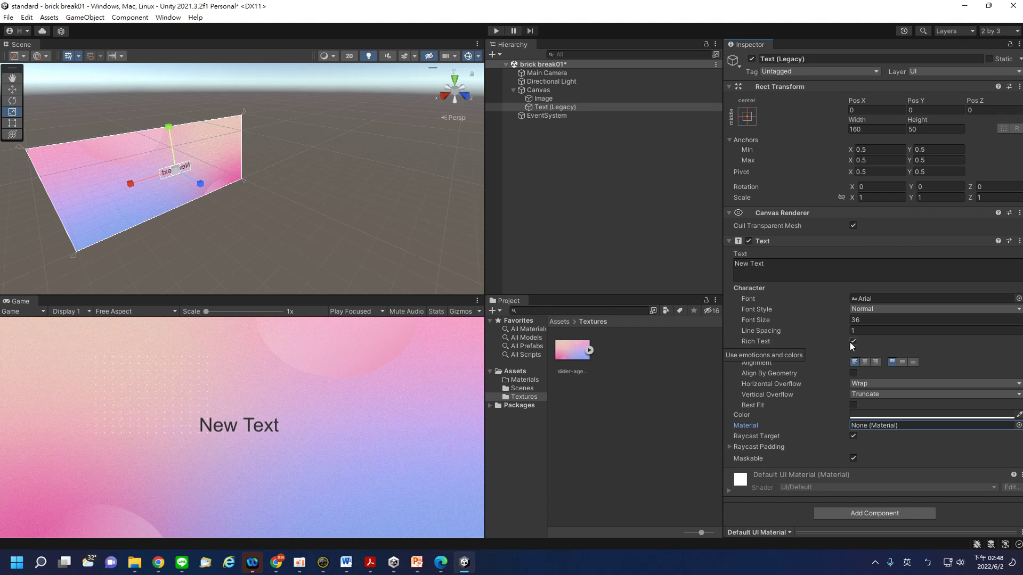
Step: Leave the label's font as Arial and minimize Unity to reveal PowerPoint slide 255
click(465, 562)
click(464, 562)
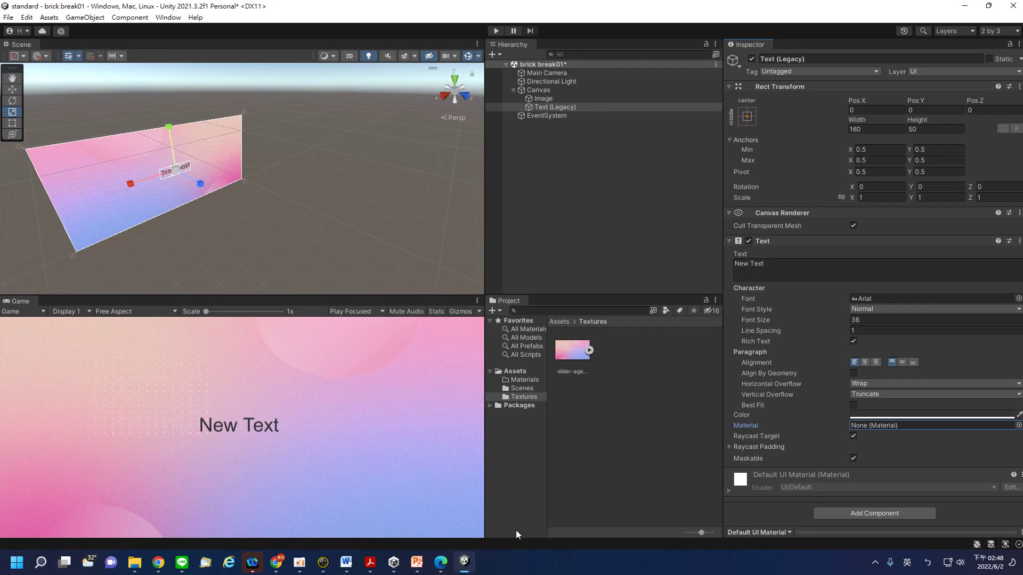
click(1019, 299)
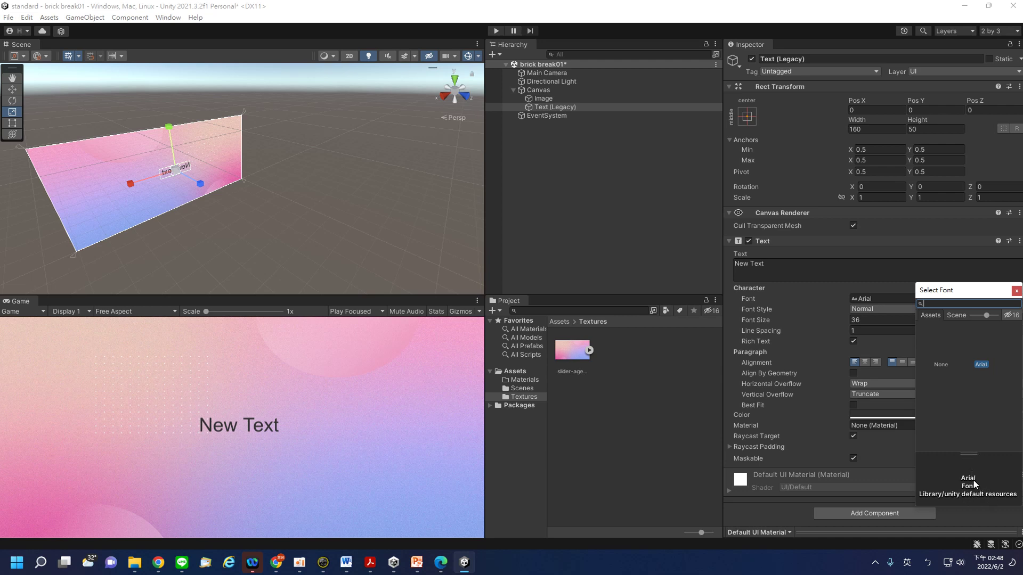
click(1016, 291)
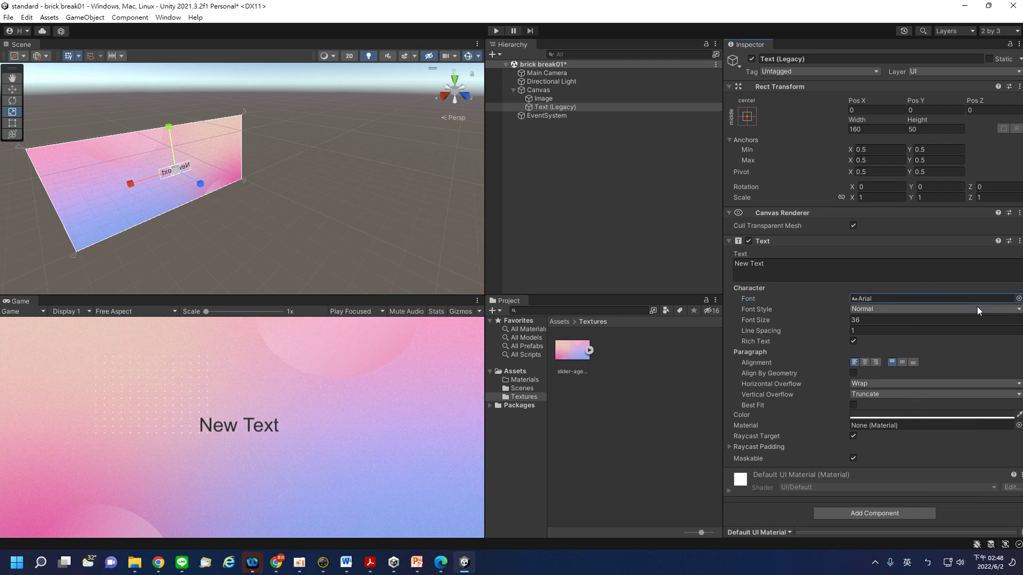
click(463, 566)
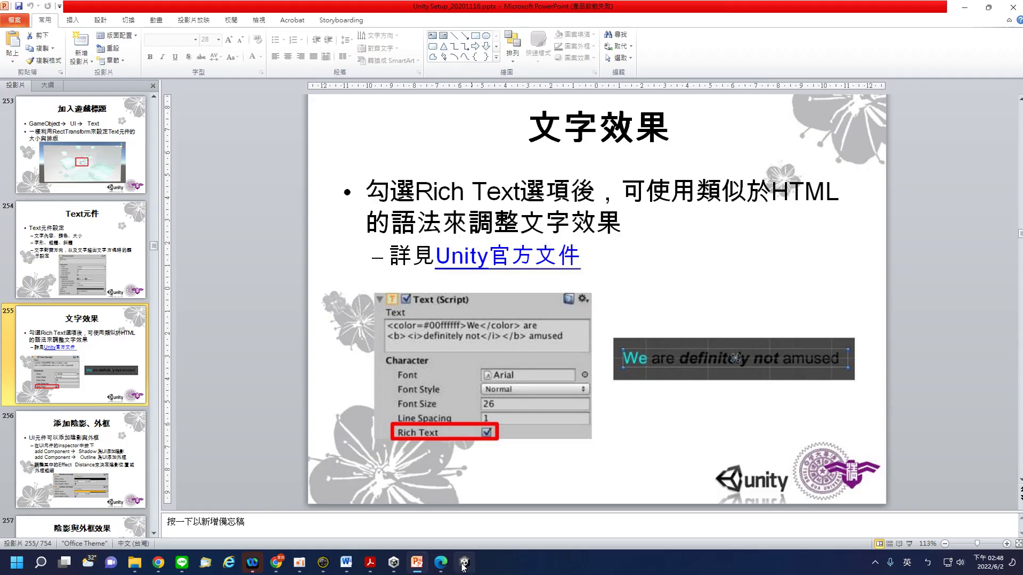
Step: Read PowerPoint slide 256 on Shadow and Outline components, then return to Unity
click(108, 441)
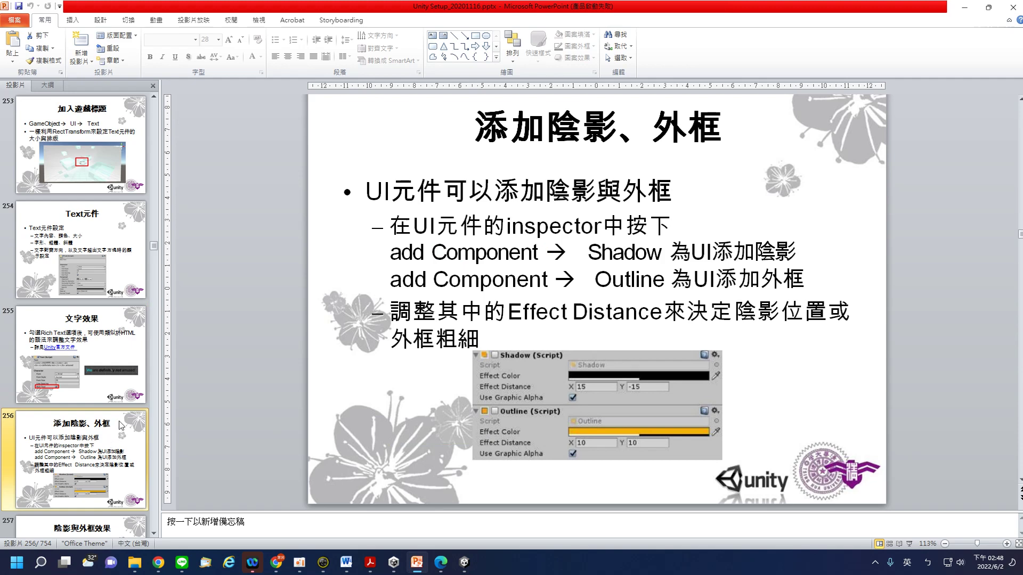
click(134, 361)
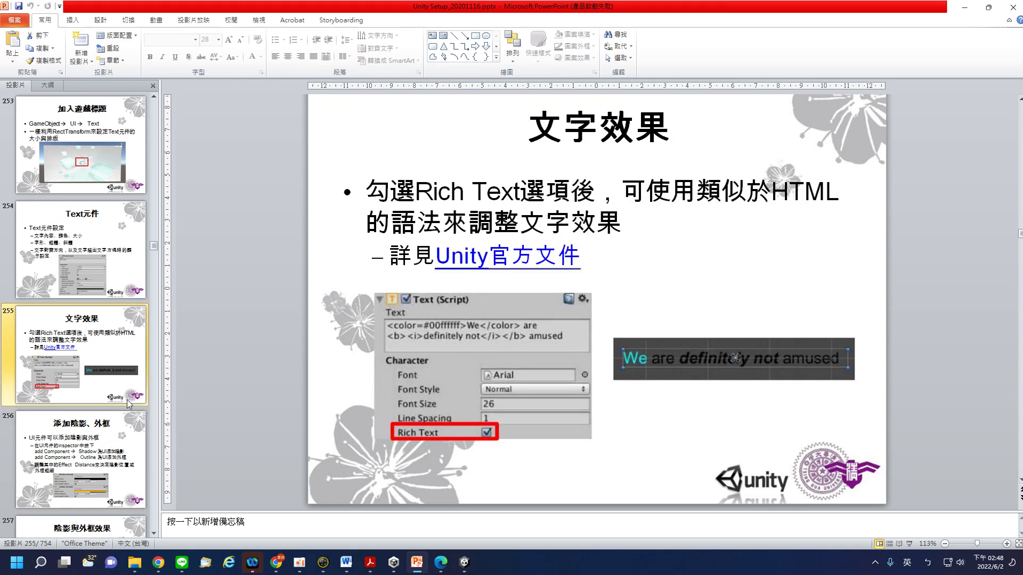
click(107, 440)
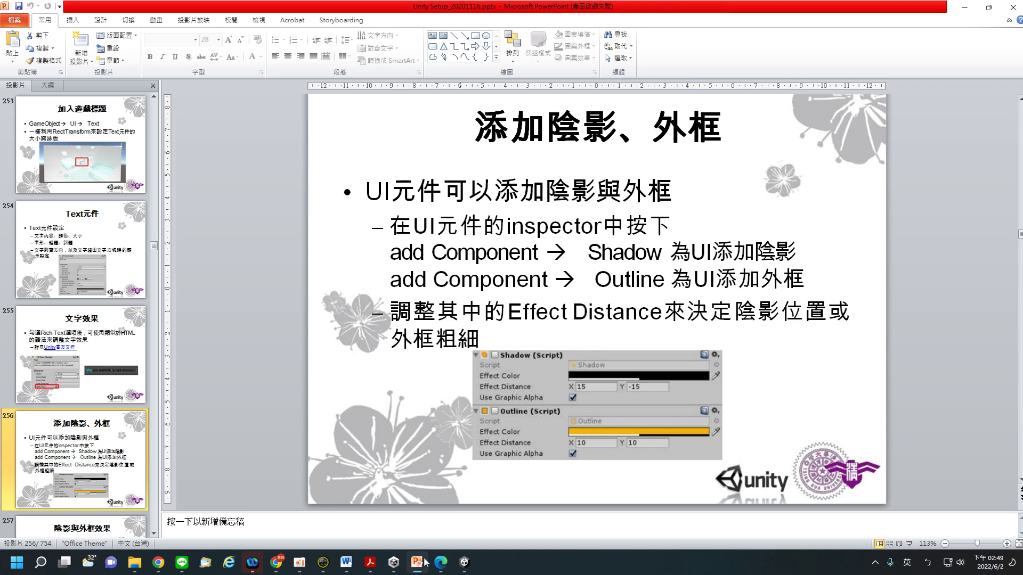
click(465, 565)
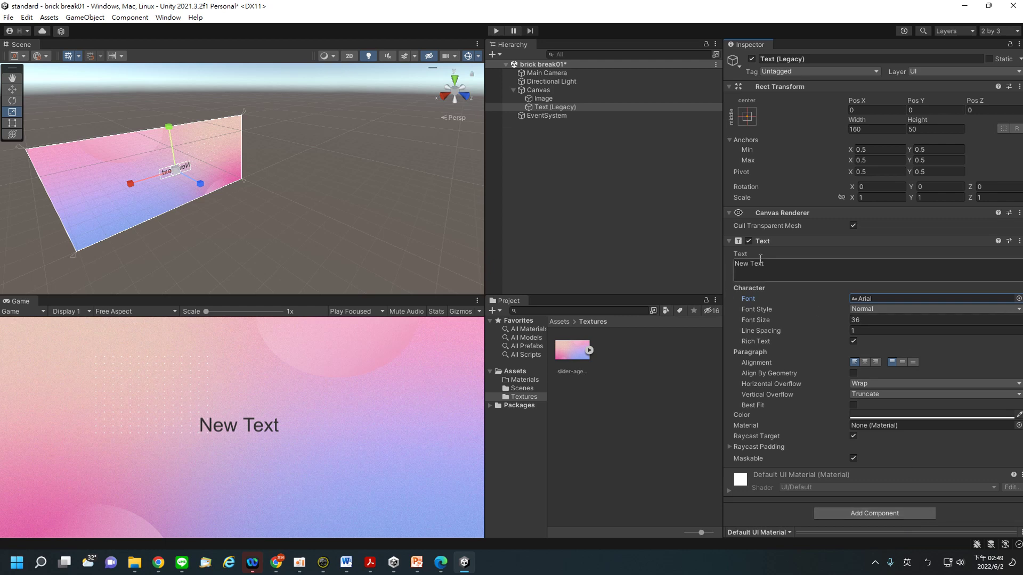
Step: Add a UI > Effects > Outline component to the New Text label
click(901, 513)
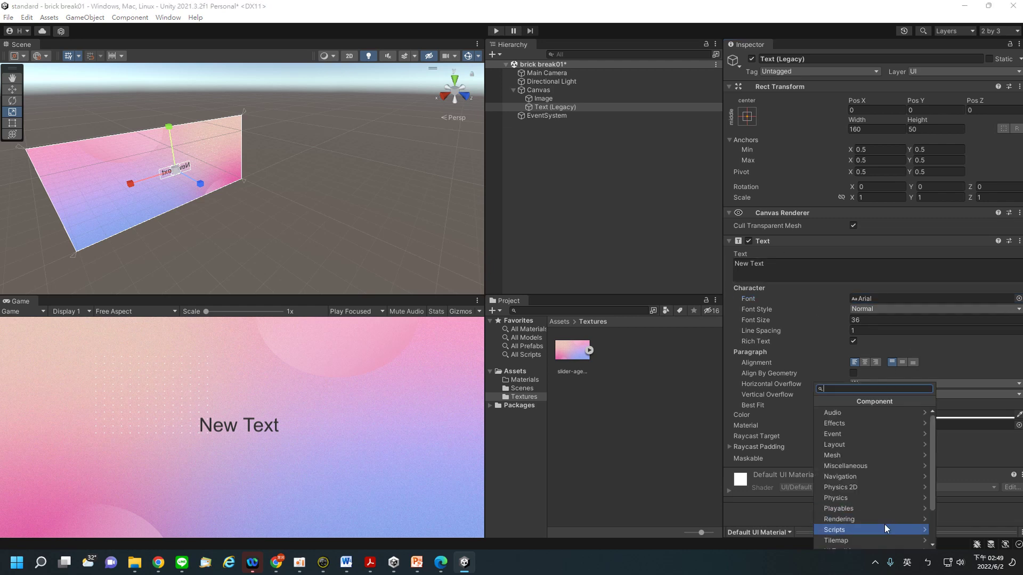
click(890, 425)
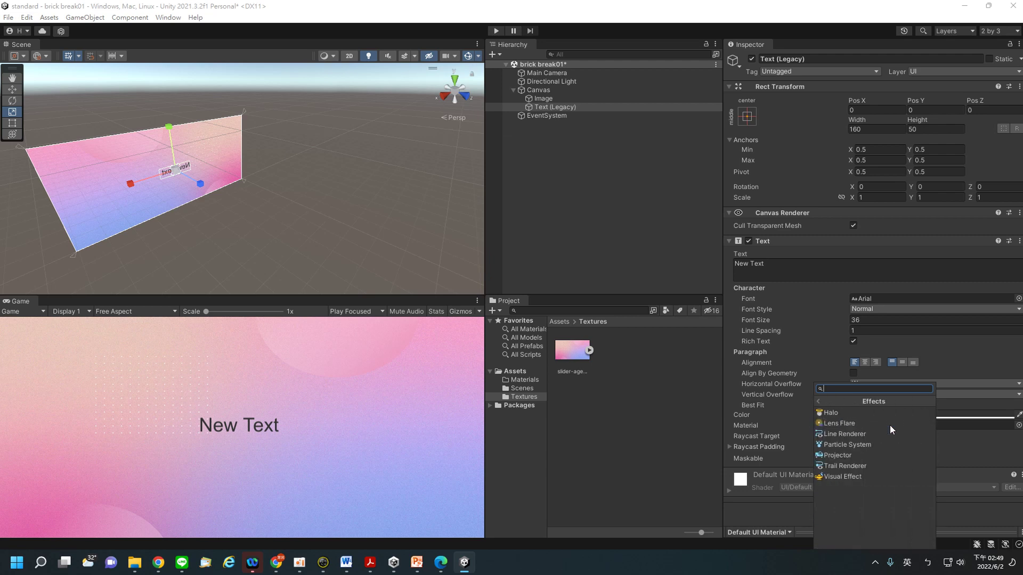
click(820, 400)
scroll(862, 485, down, 2)
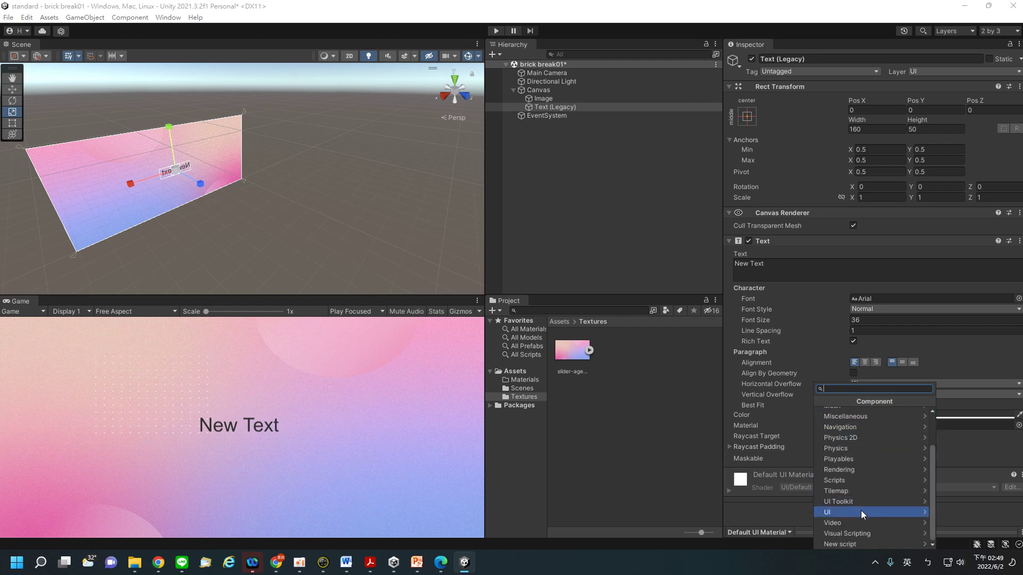
click(861, 511)
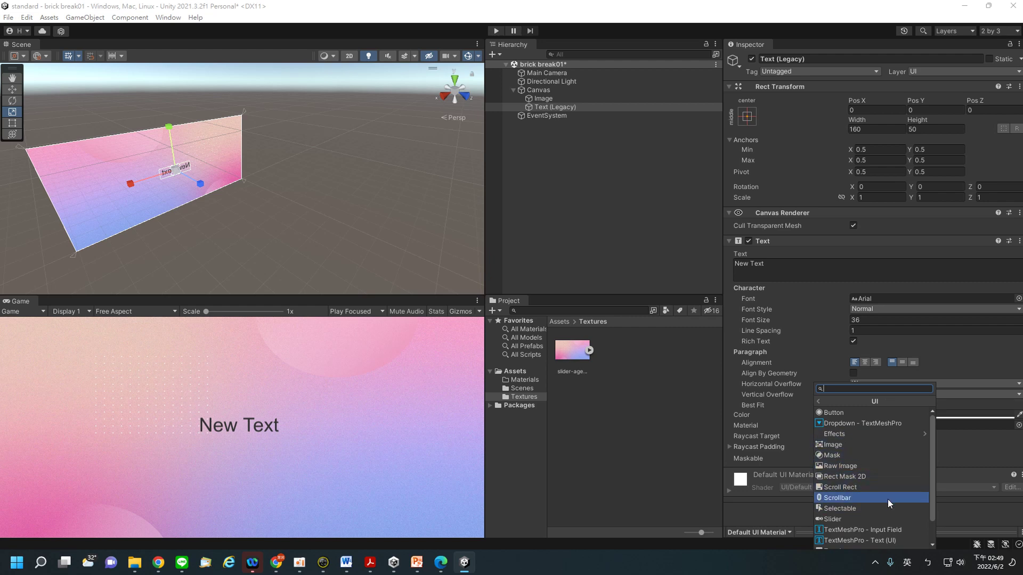
scroll(884, 499, down, 1)
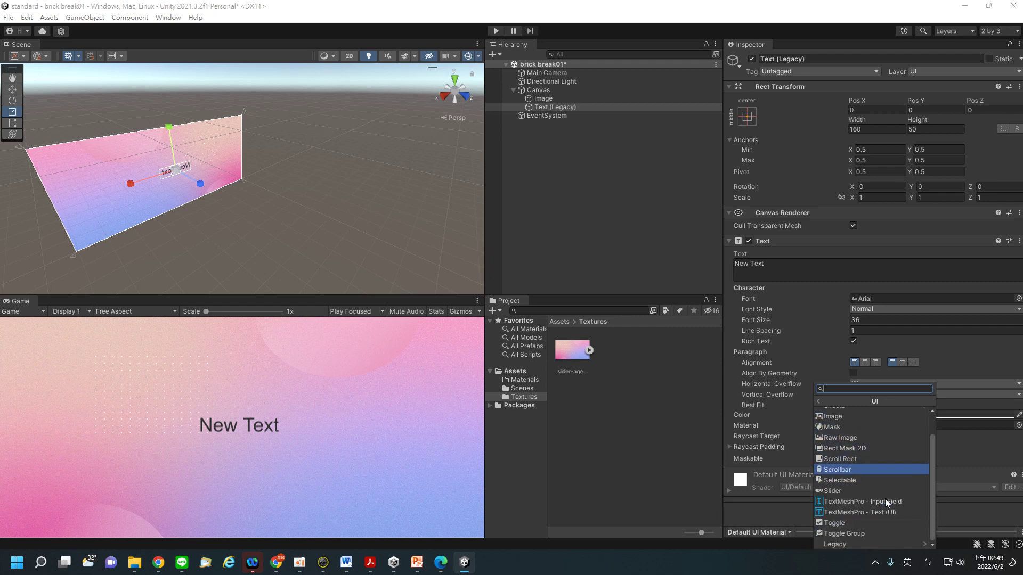
click(418, 563)
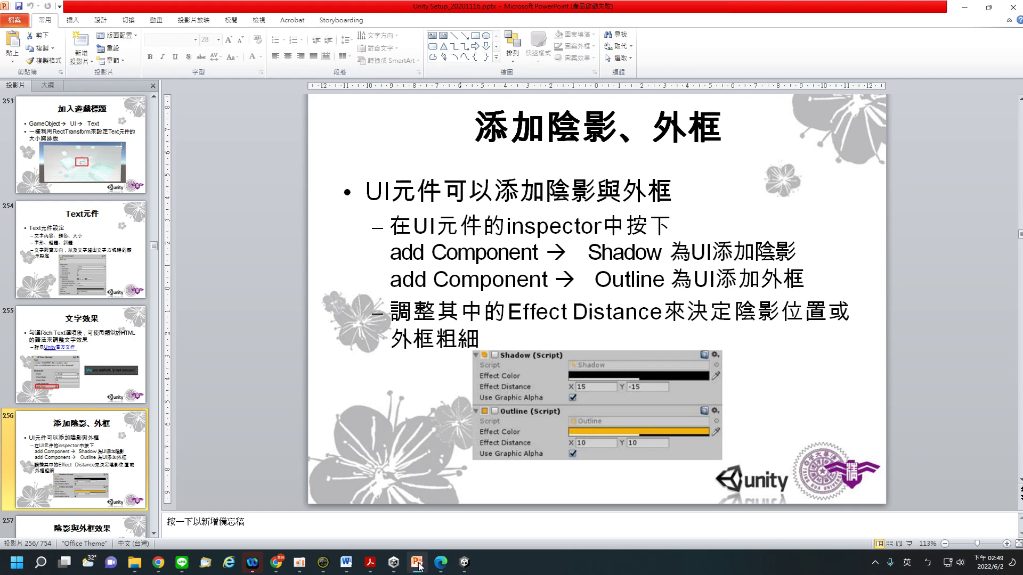
click(419, 564)
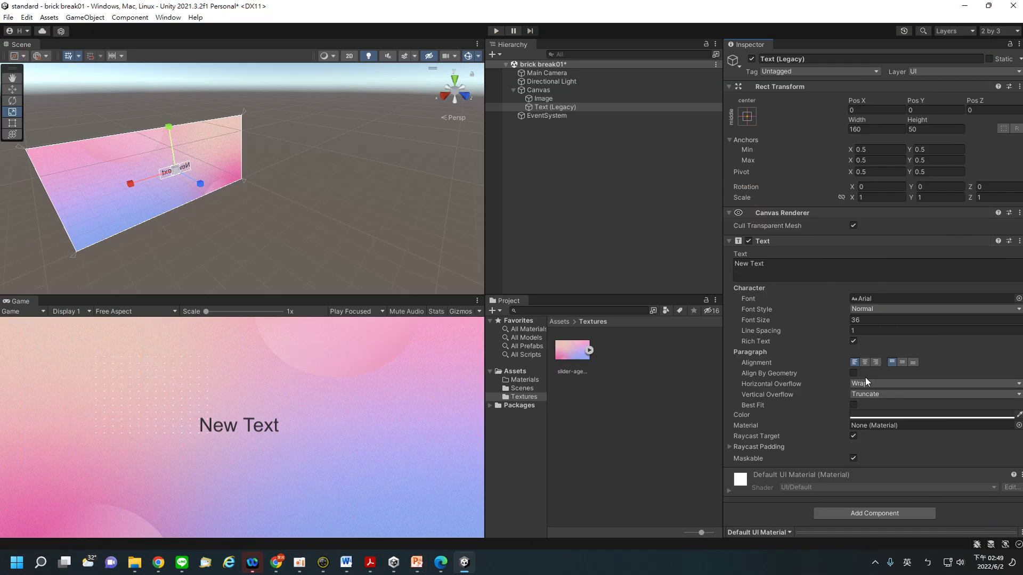
click(859, 516)
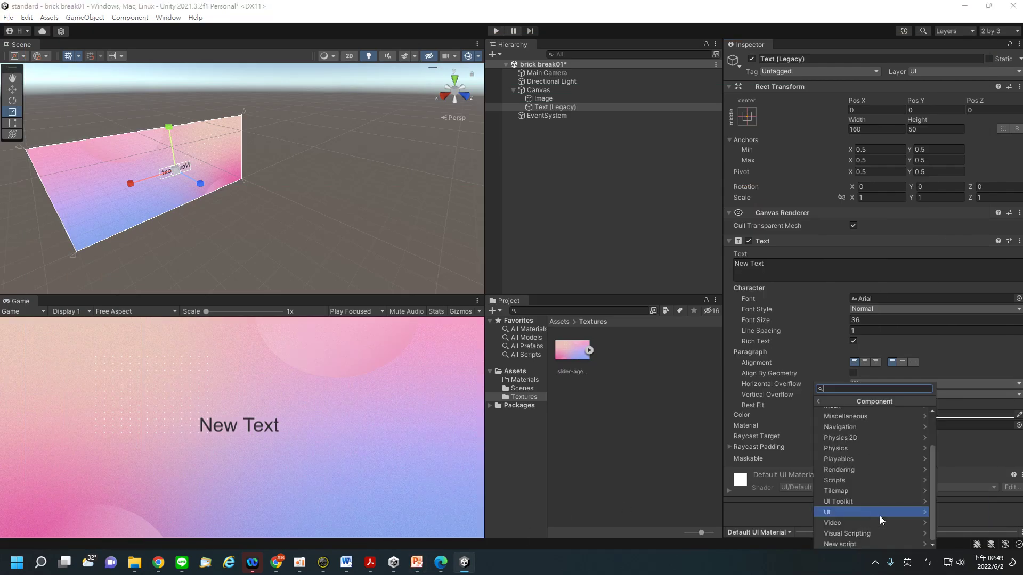
click(880, 516)
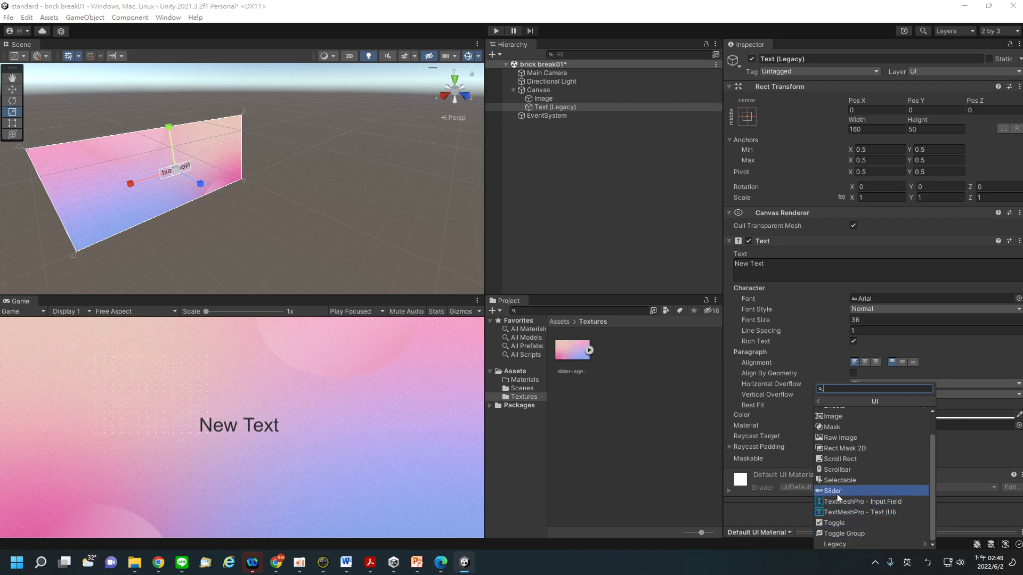
drag(932, 467, 945, 432)
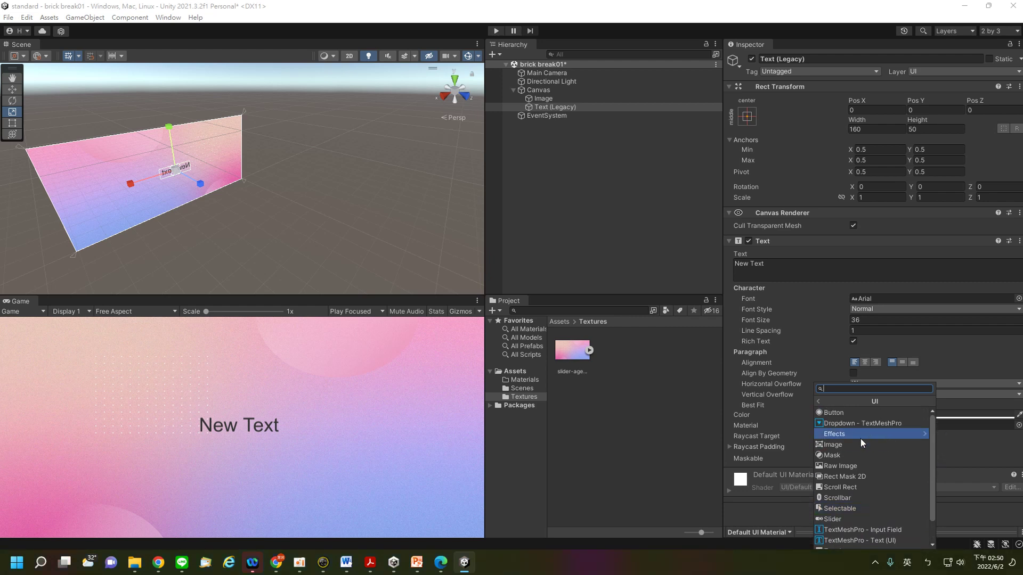
click(844, 435)
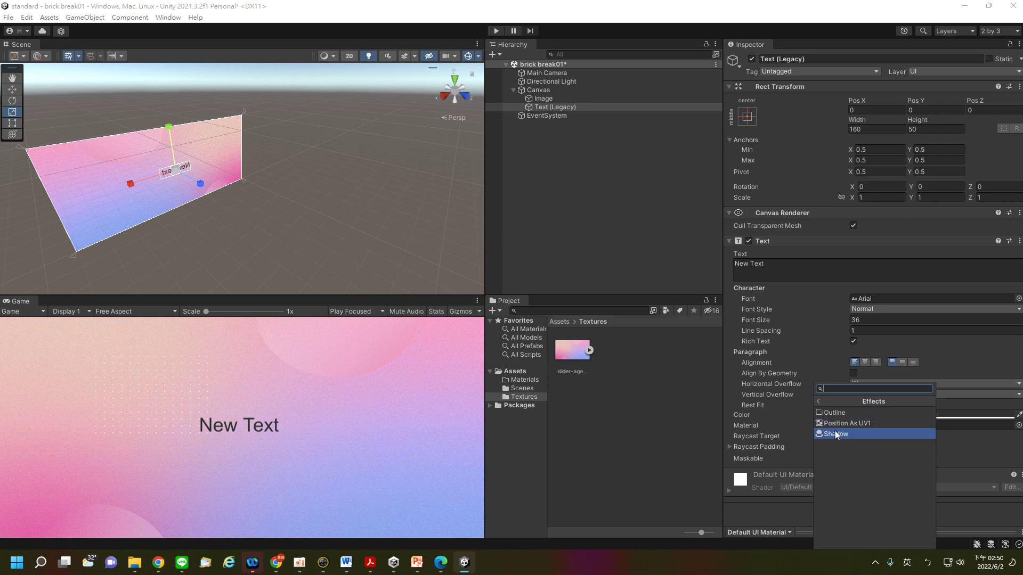
click(834, 414)
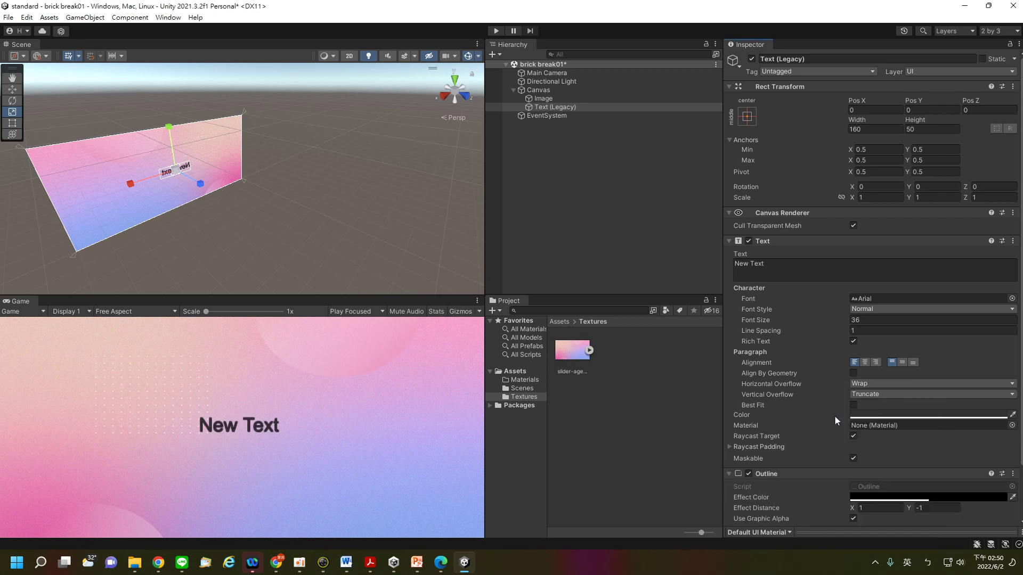
scroll(916, 493, down, 2)
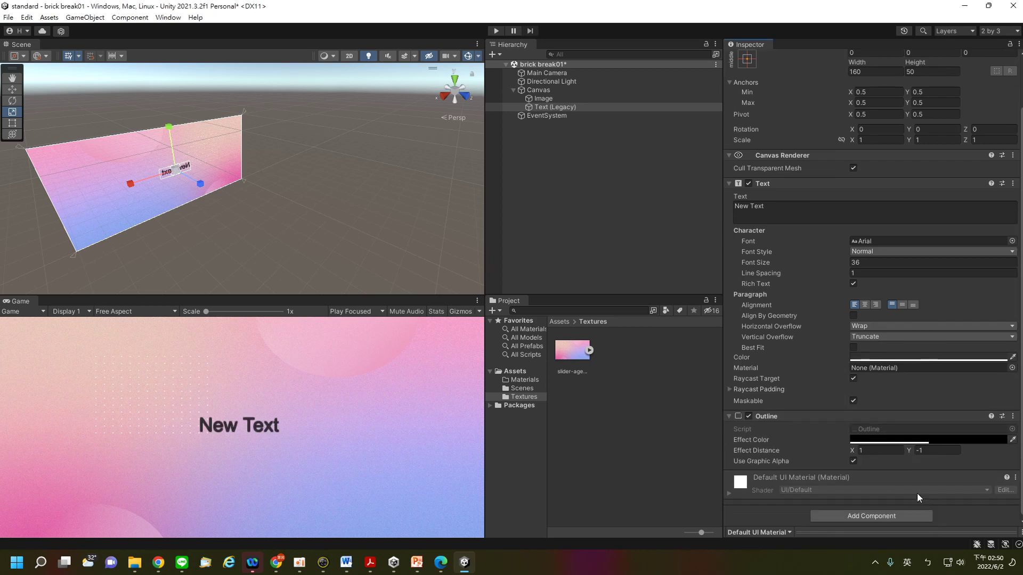
Step: Add a UI > Effects > Shadow component to the same label
click(881, 514)
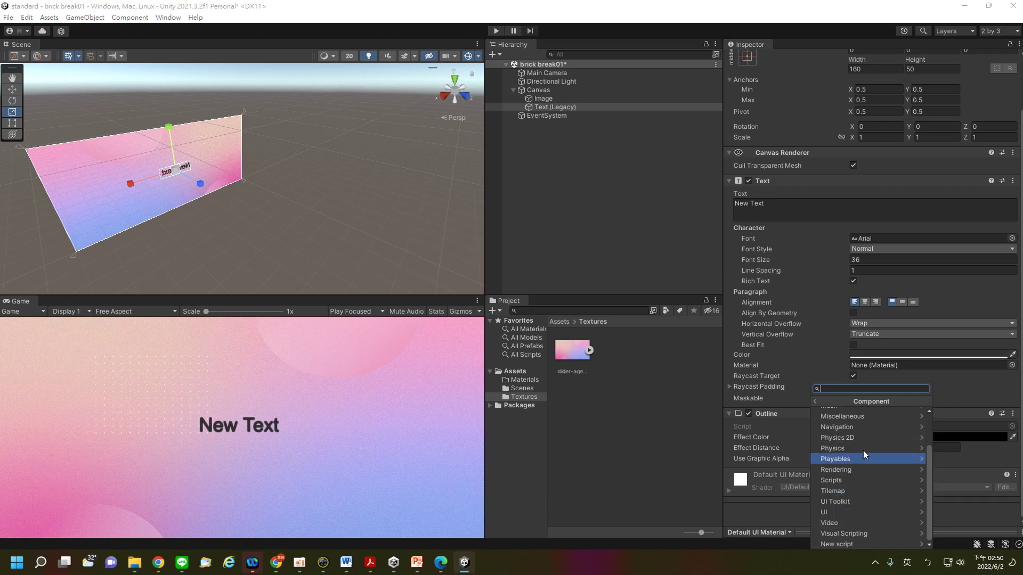
click(924, 515)
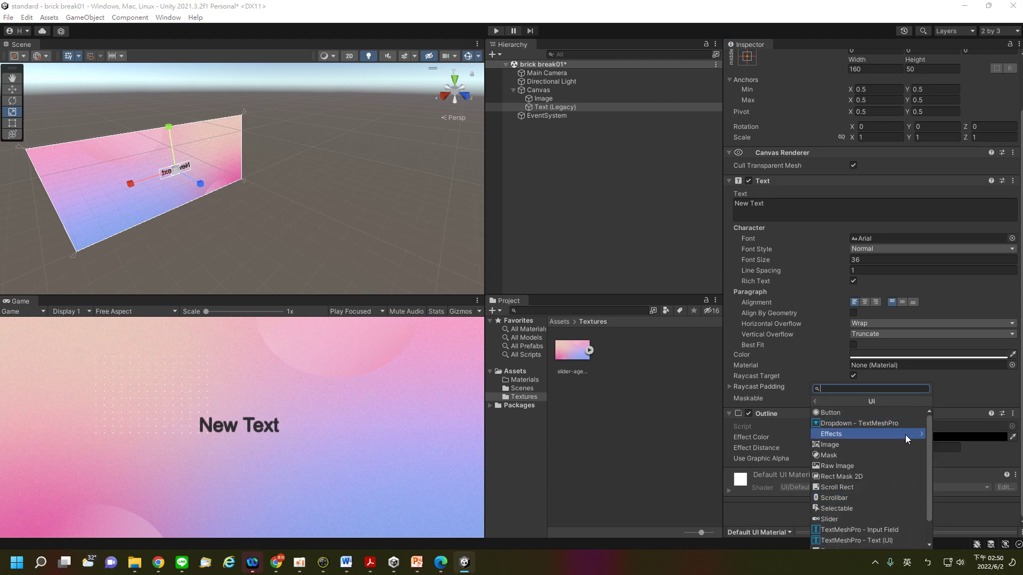
click(922, 433)
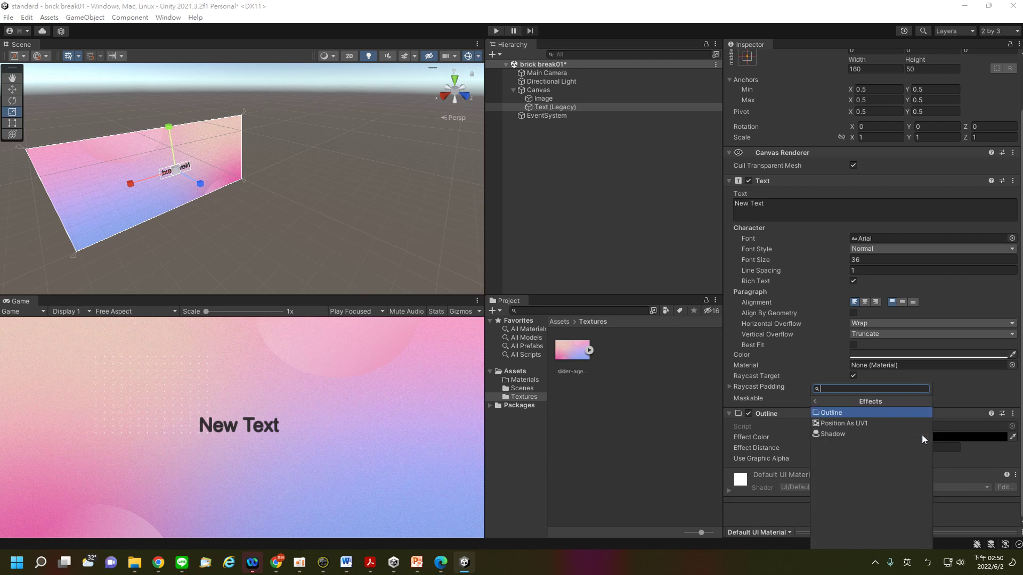
click(854, 434)
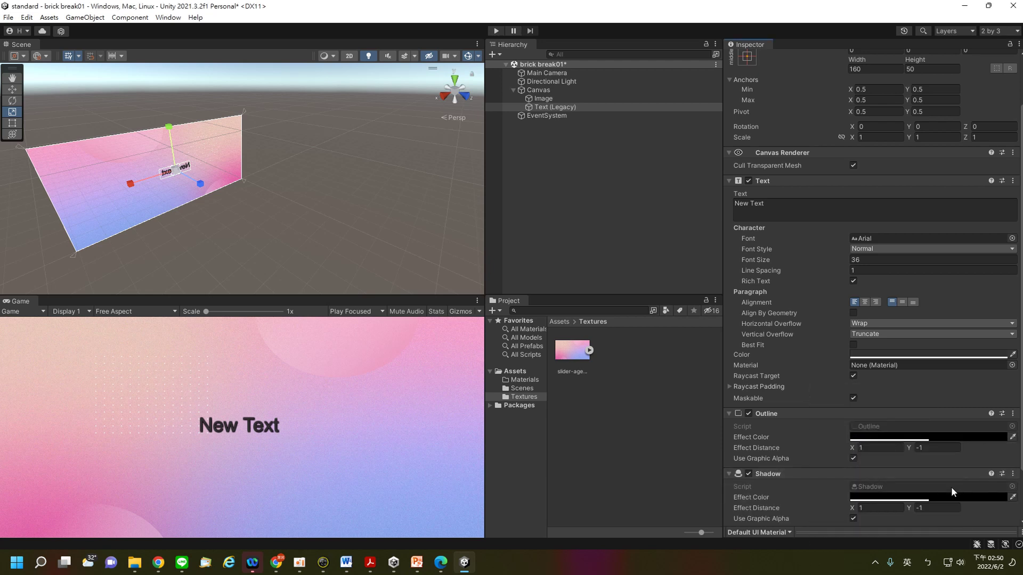
scroll(951, 486, down, 2)
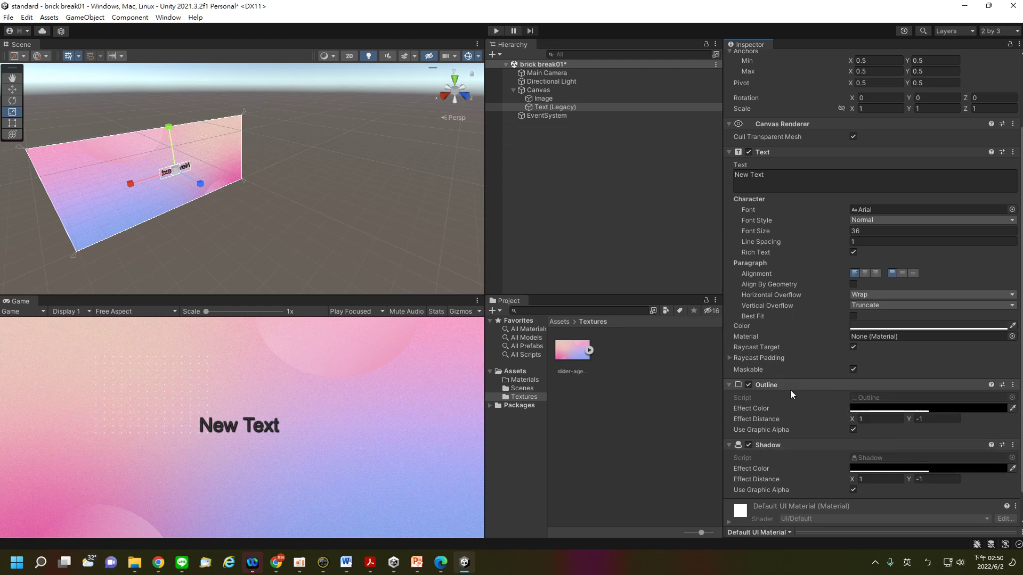
Step: Set the Outline effect colour to pink-red E0254E
click(884, 409)
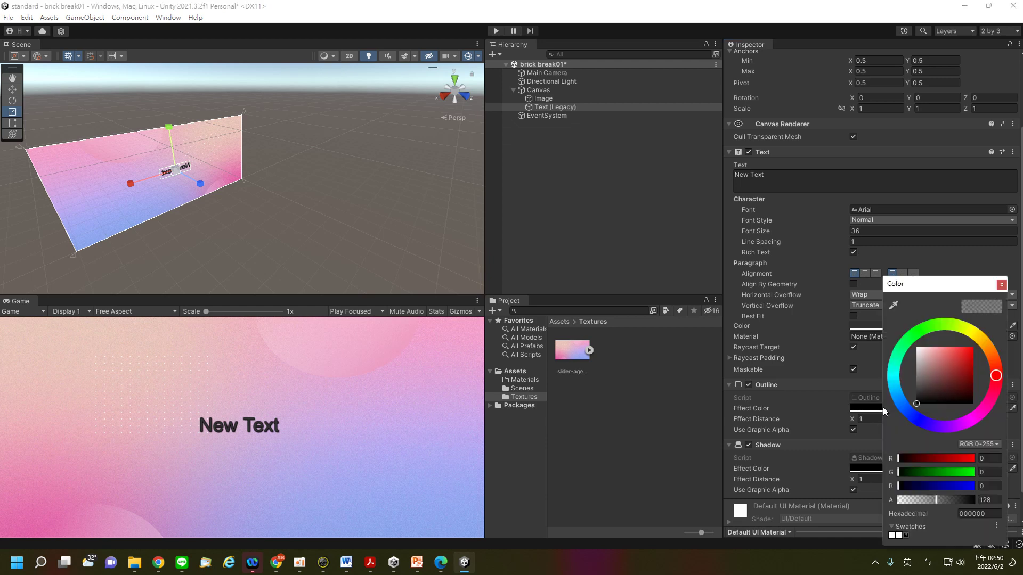
click(965, 355)
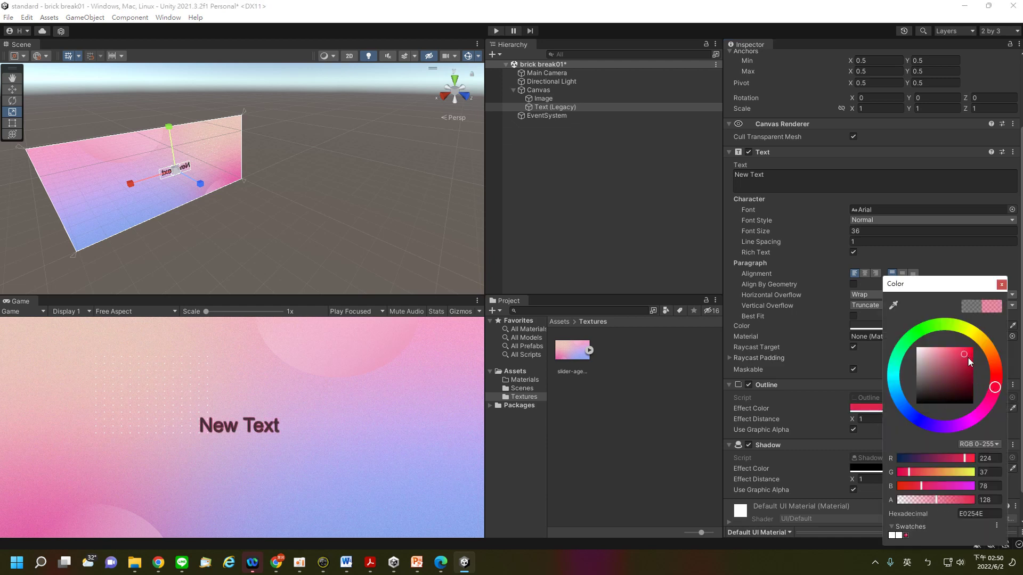
click(943, 269)
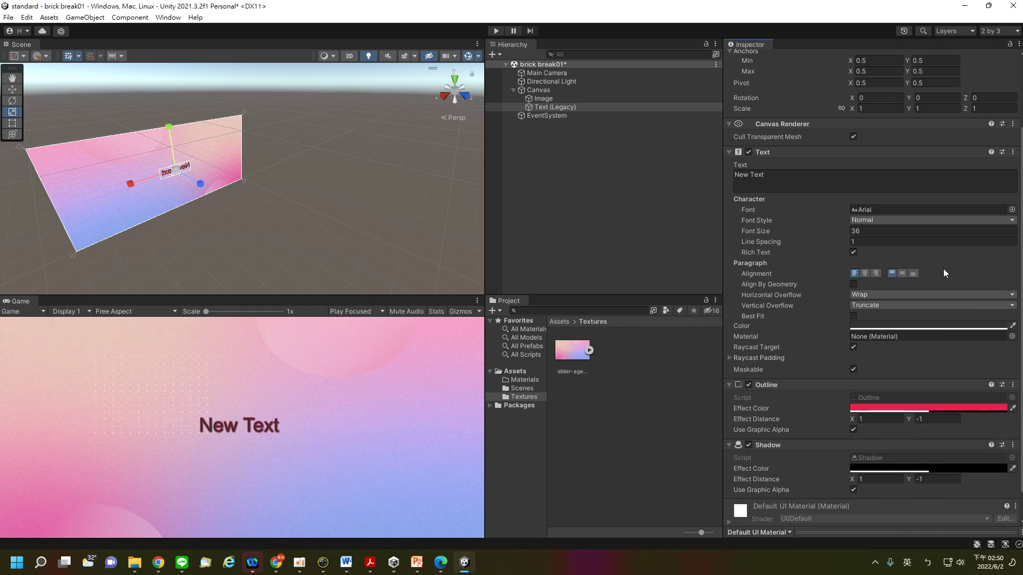
Step: Set the Shadow effect colour to semi-transparent blue 4769D9 with alpha 184
click(890, 467)
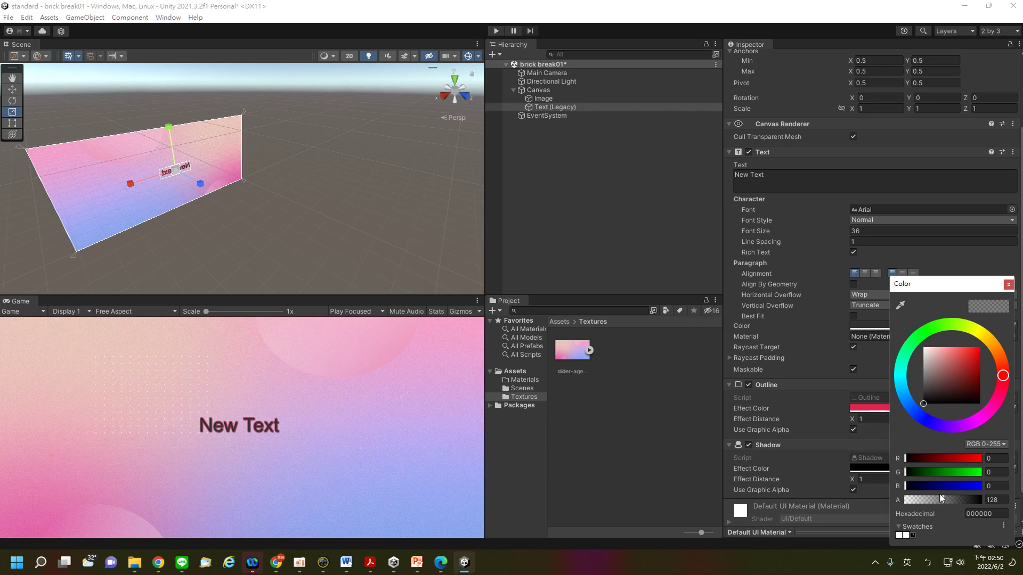
click(959, 500)
click(915, 413)
drag(959, 360, 962, 357)
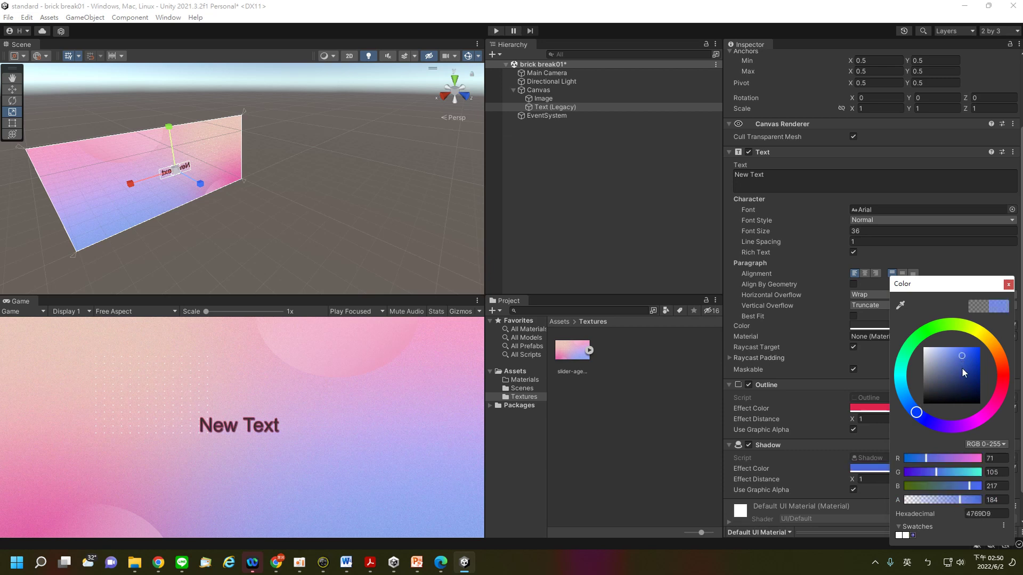
click(967, 266)
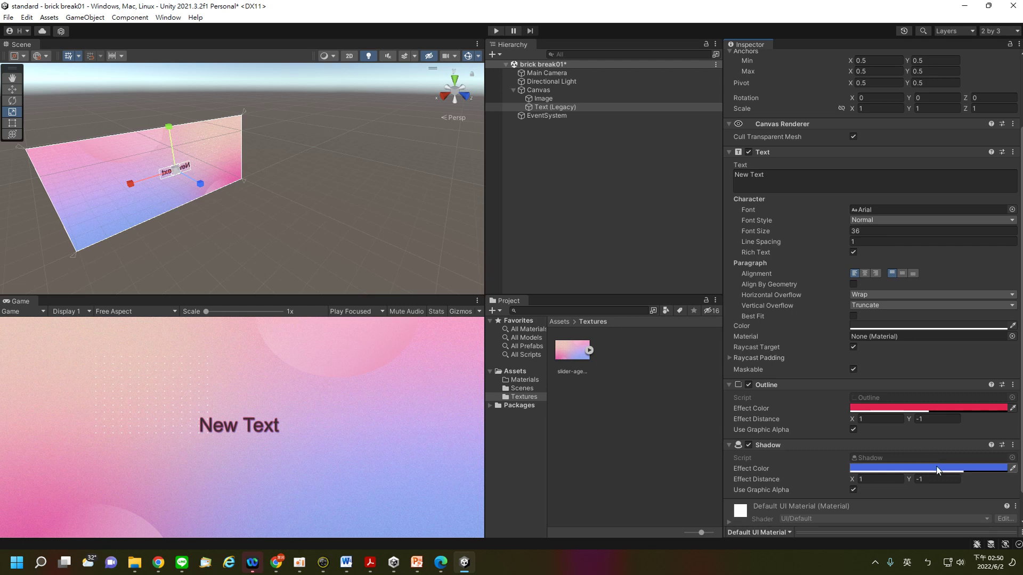
scroll(935, 481, down, 2)
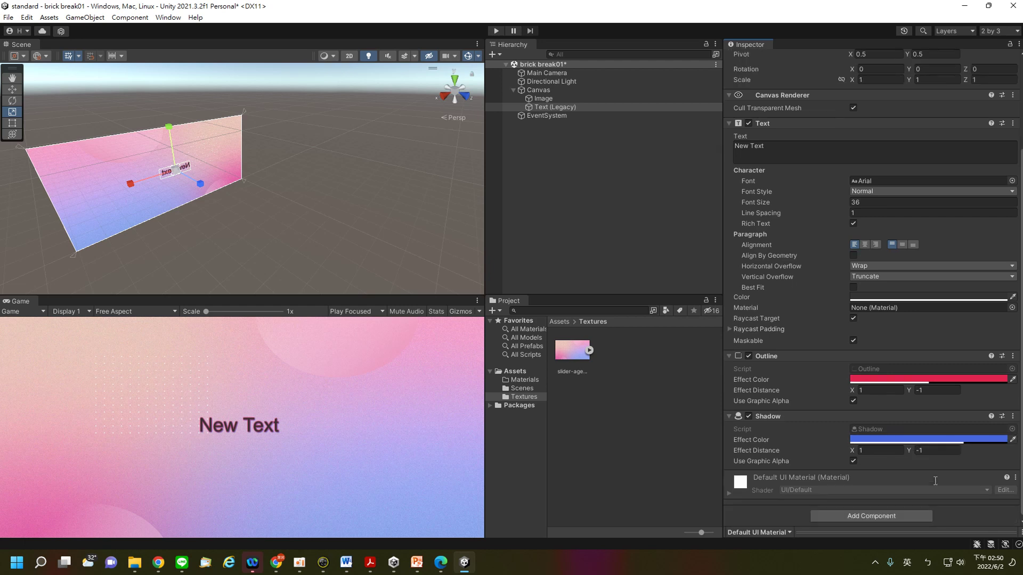
Step: Compare the effects toggled off, then widen the Shadow effect distance to 3, -1
click(748, 416)
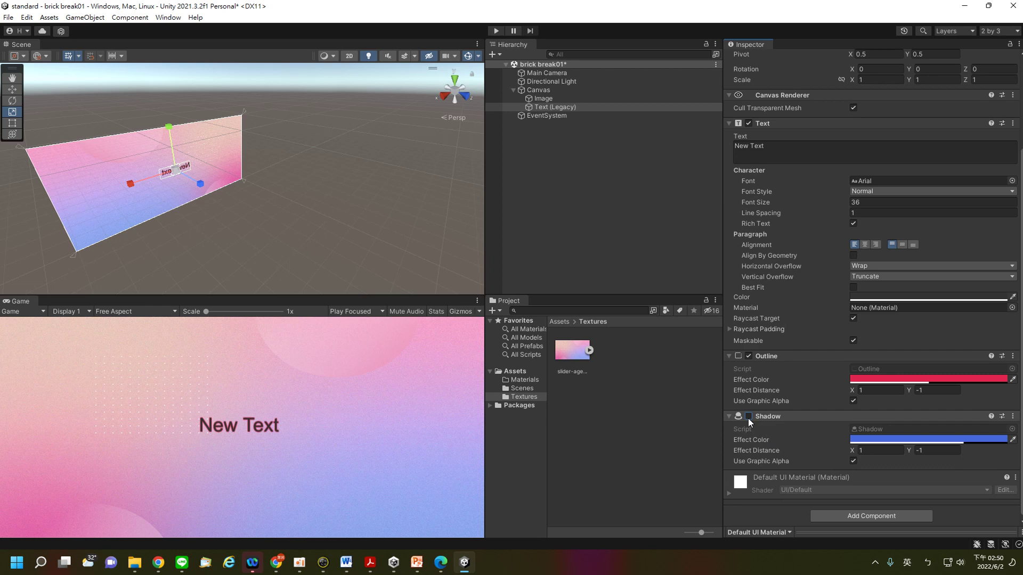
click(748, 417)
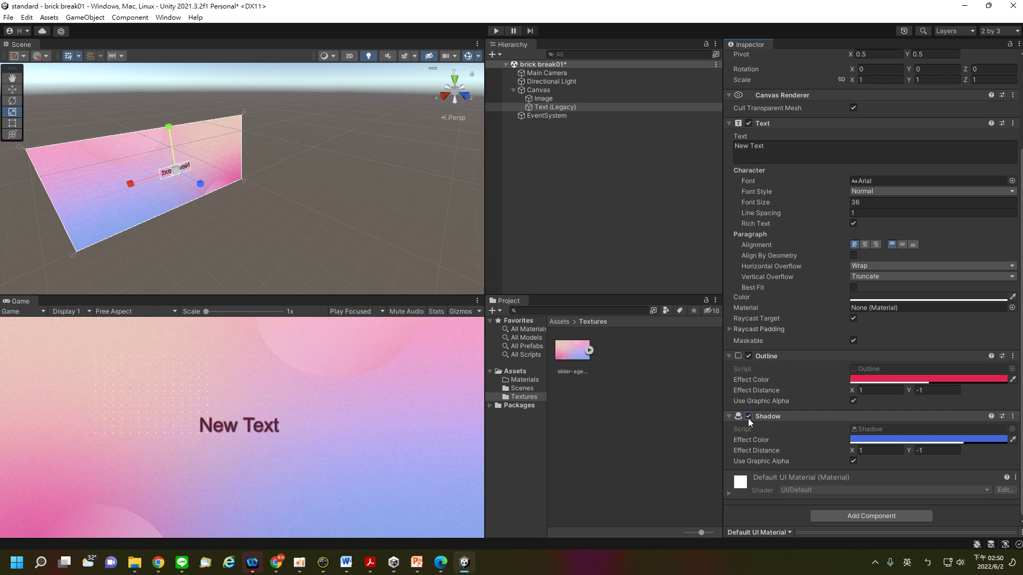
click(748, 355)
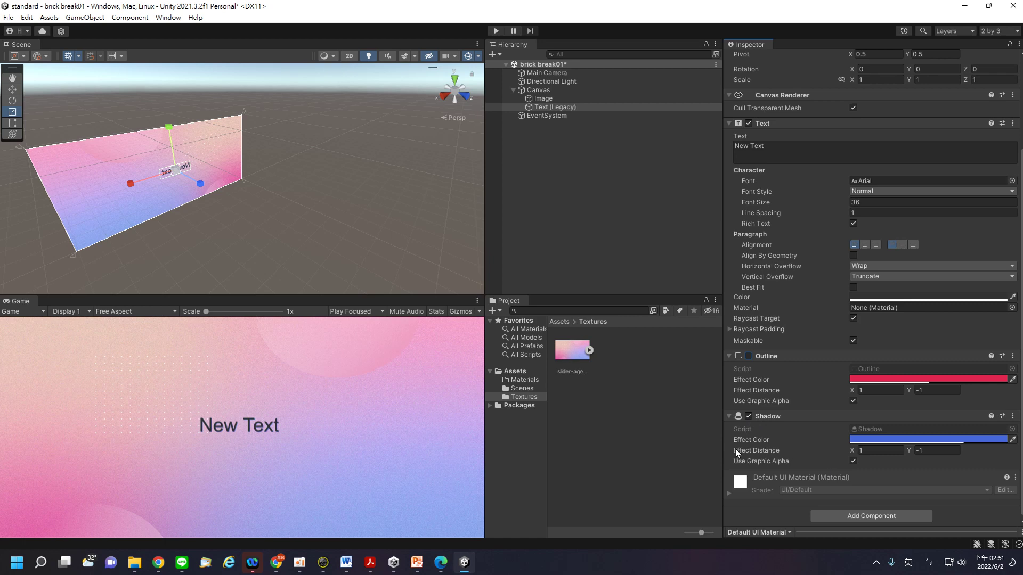
click(871, 451)
text(3)
click(931, 451)
text(3)
text(1)
Step: Re-enable the Outline and thin its effect distance X to 1
click(867, 390)
text(3)
click(823, 376)
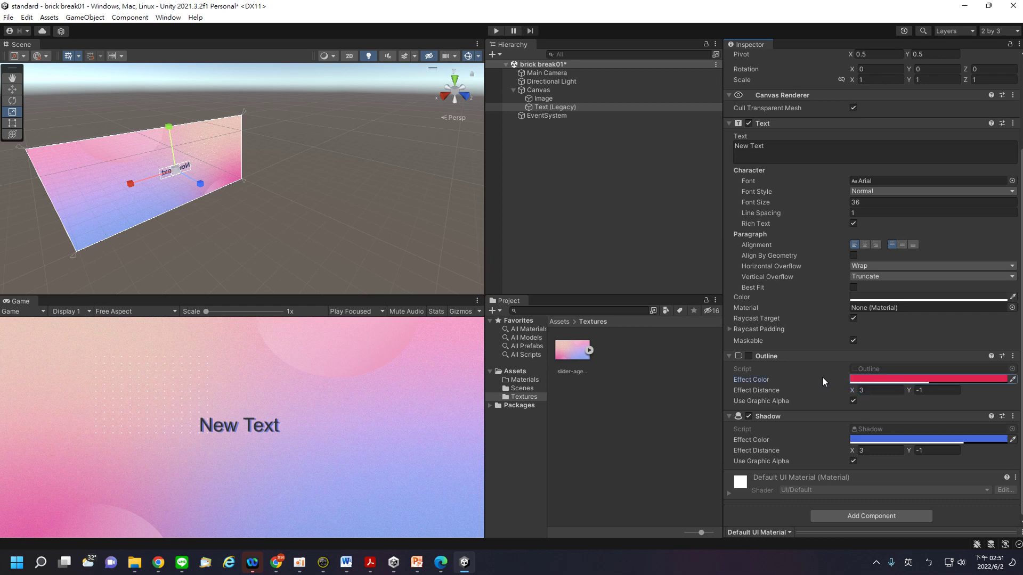
click(749, 356)
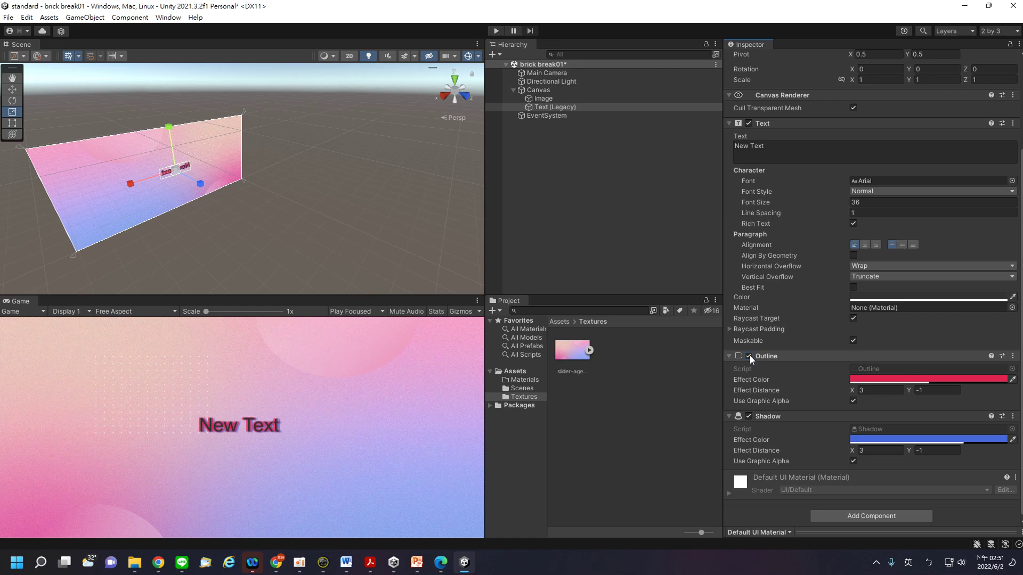
click(859, 391)
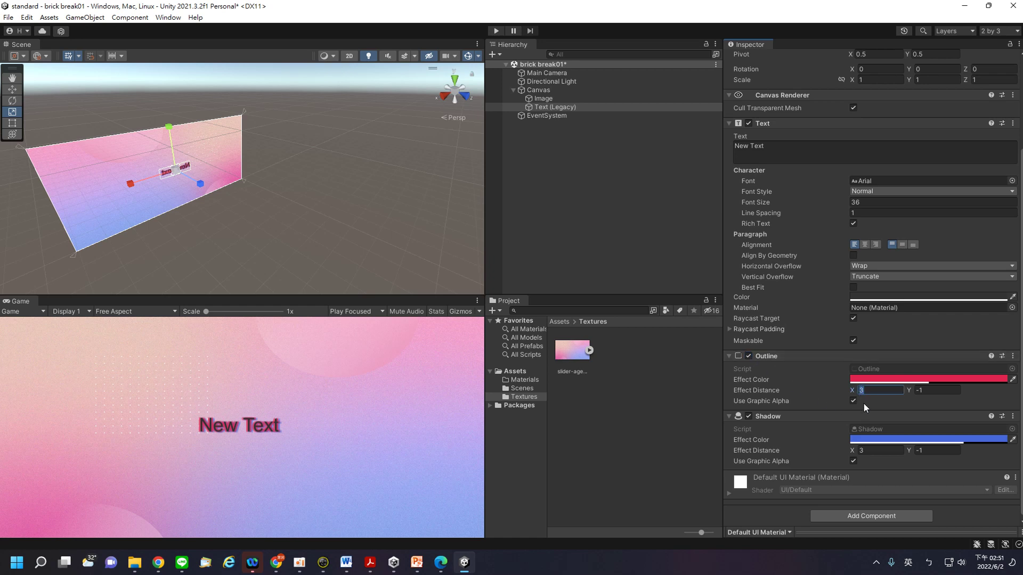
text(1)
click(828, 380)
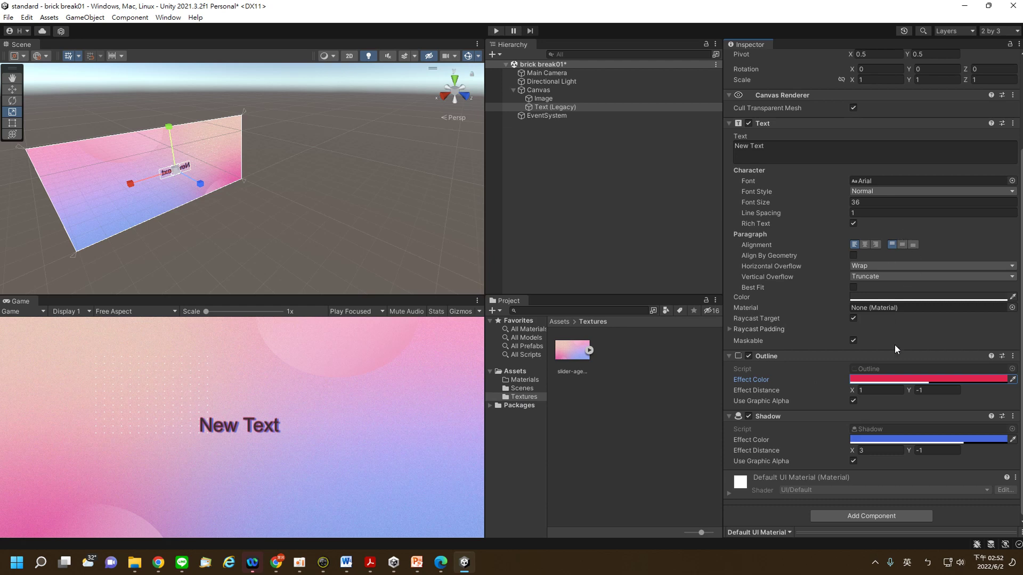
Step: Replace the label's New Text wording with 'Brick Breaker'
scroll(894, 344, up, 5)
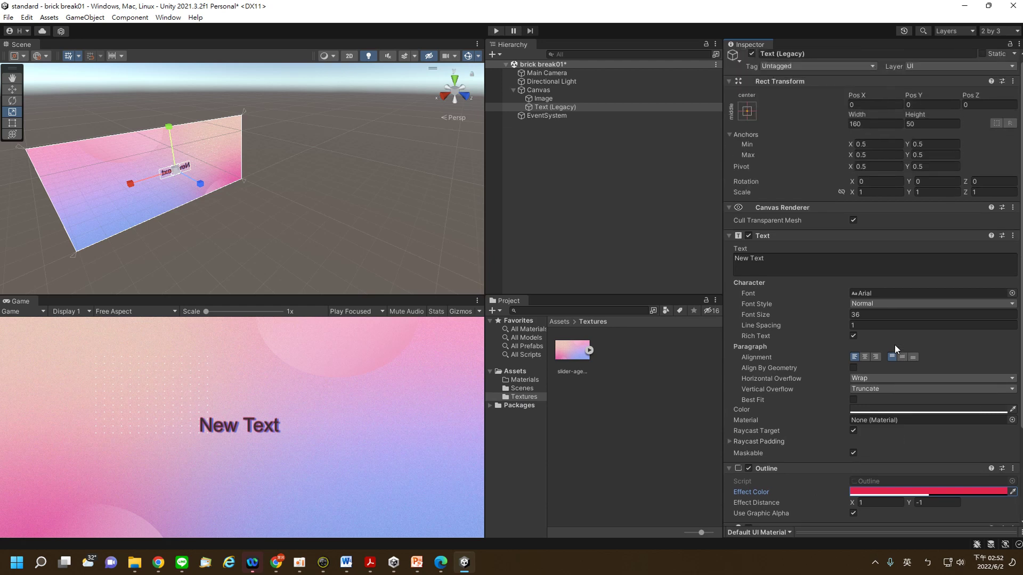
scroll(894, 344, down, 1)
scroll(894, 346, down, 1)
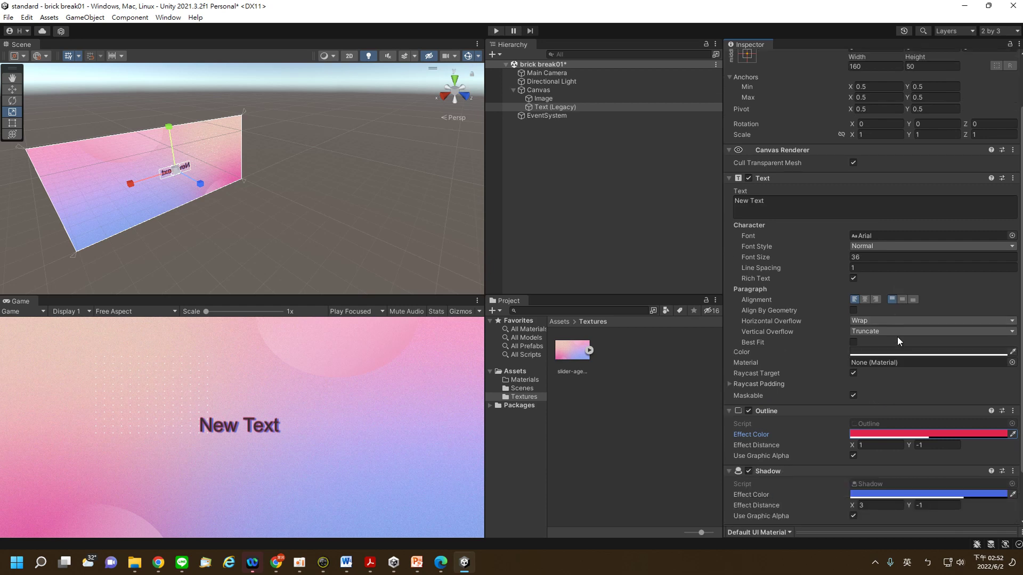
click(772, 203)
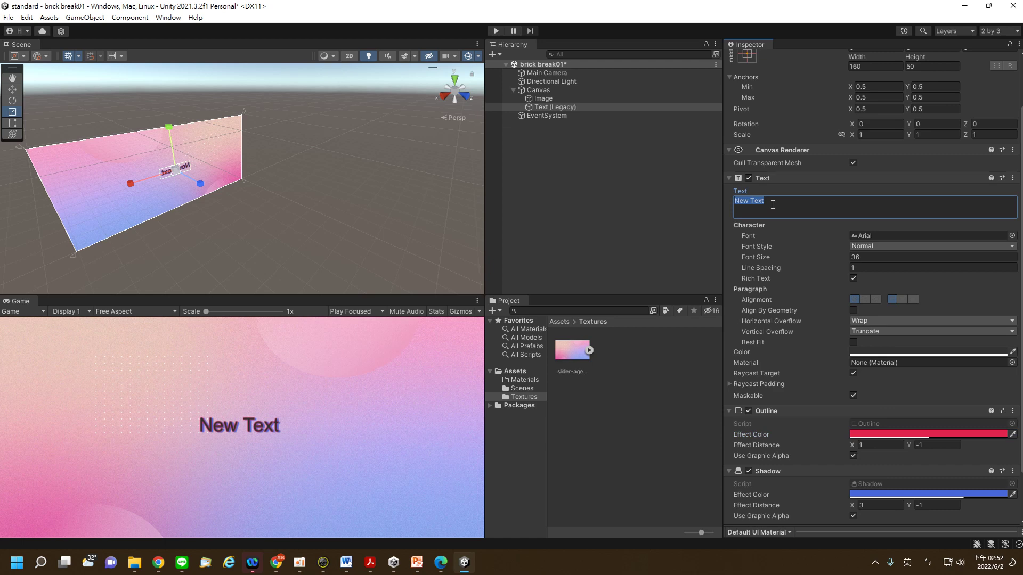
text(Br)
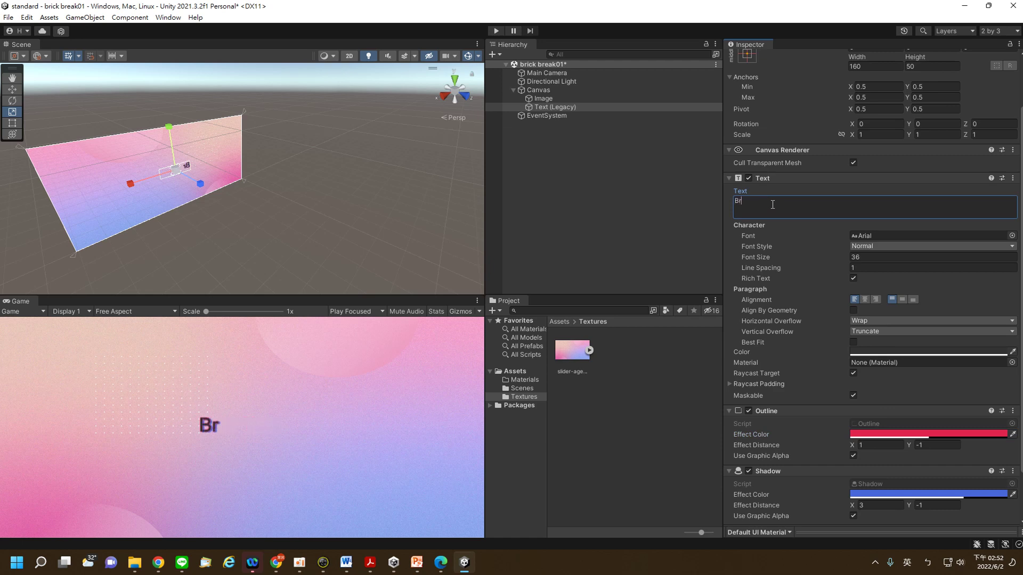
text(ick )
text(Br)
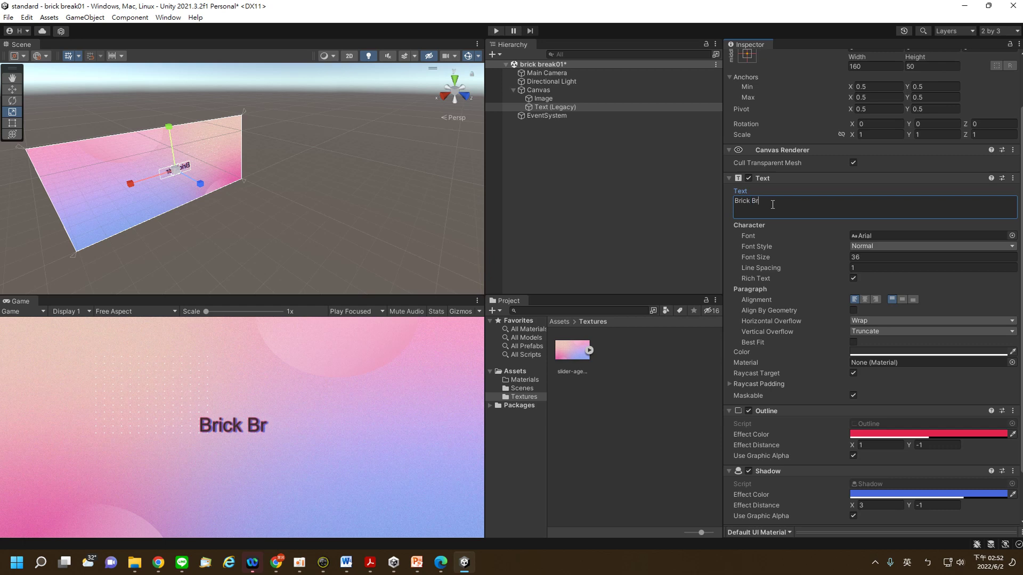
text(eaker)
Step: Set the label's Rect Transform width to 300
scroll(887, 119, up, 2)
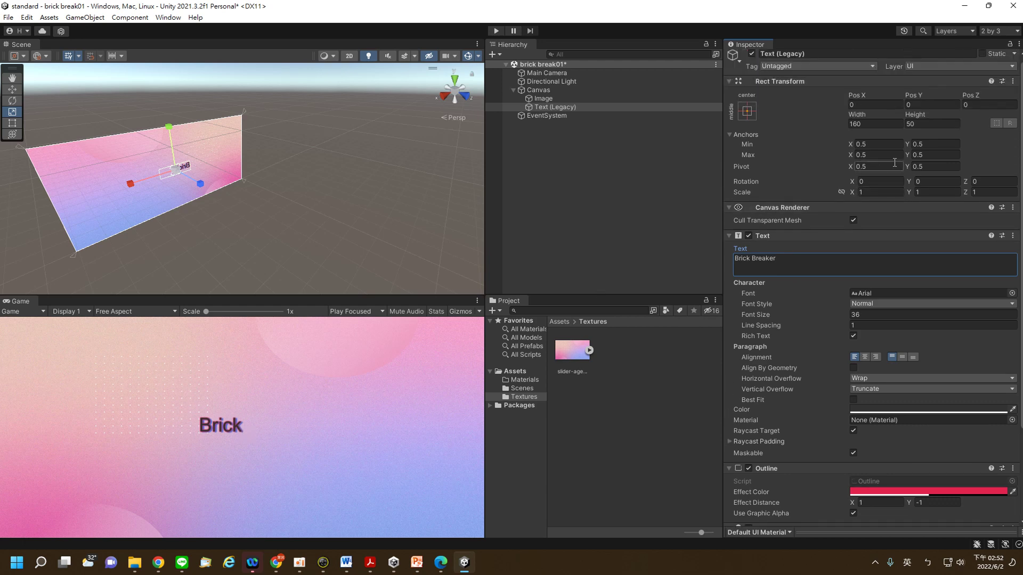
click(872, 126)
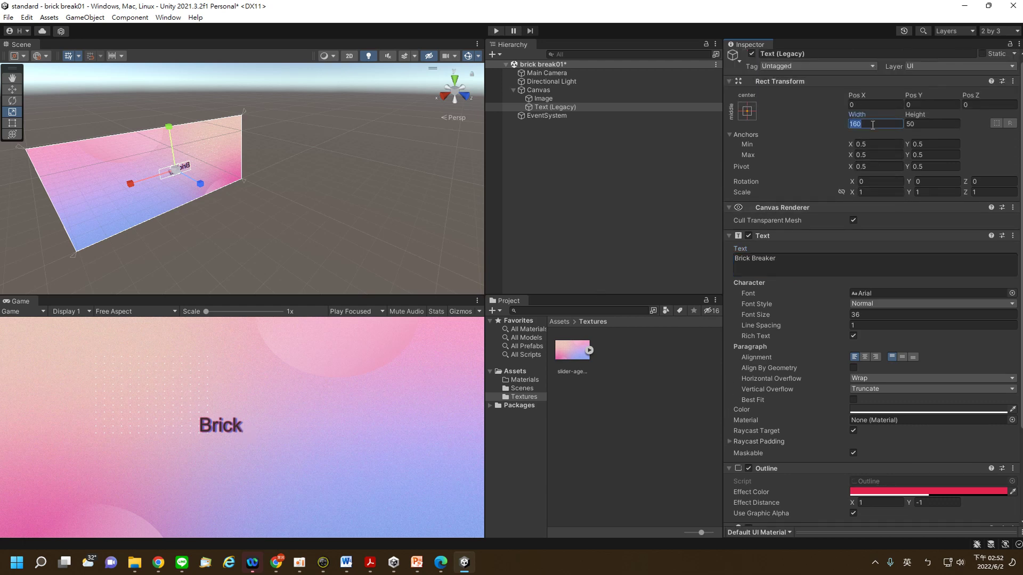
text(300)
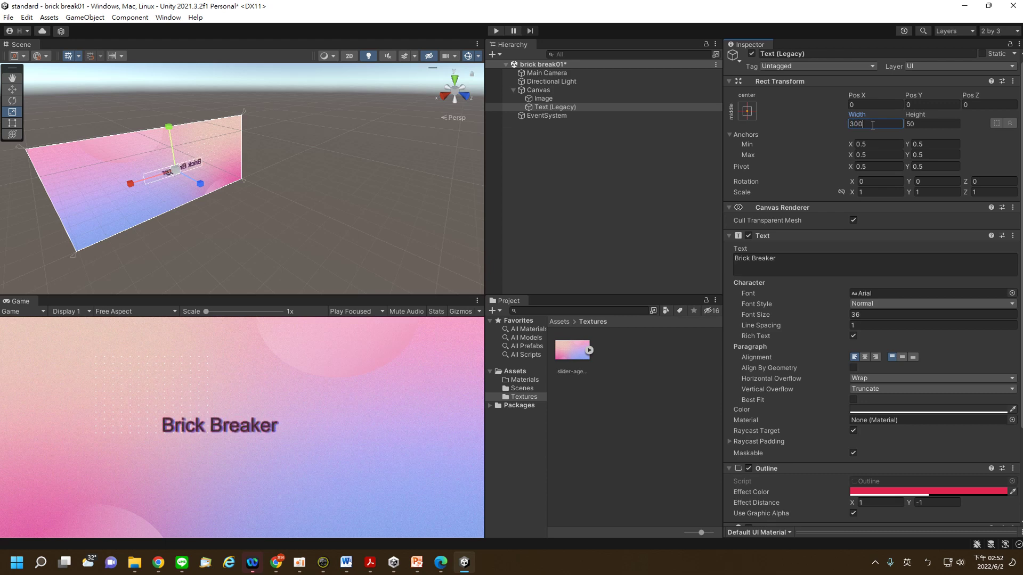
key(Tab)
Step: Page through PowerPoint slides 257 and 258 to slide 259 on Screen Scaler, then return to Unity
click(416, 563)
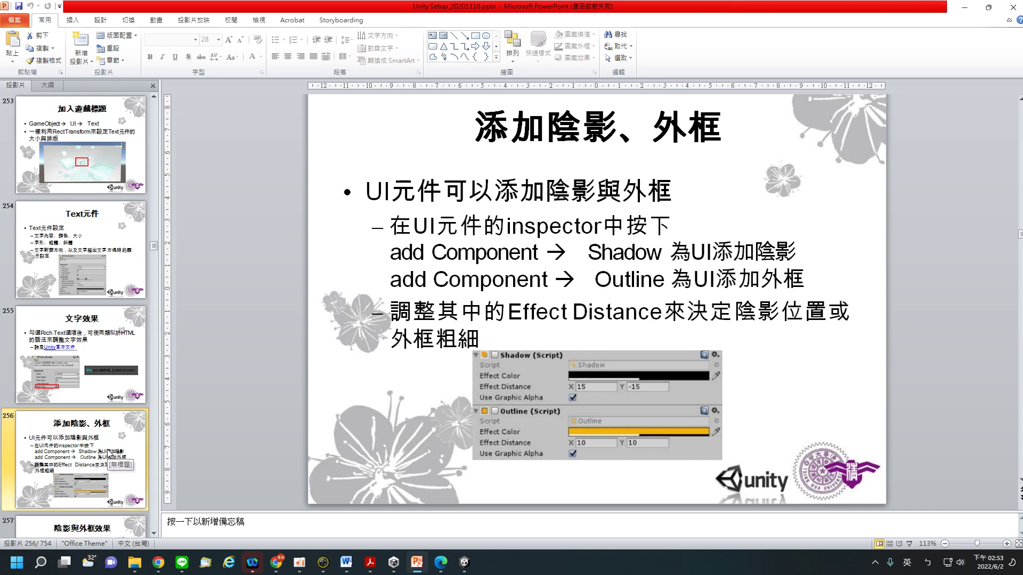
scroll(108, 453, down, 3)
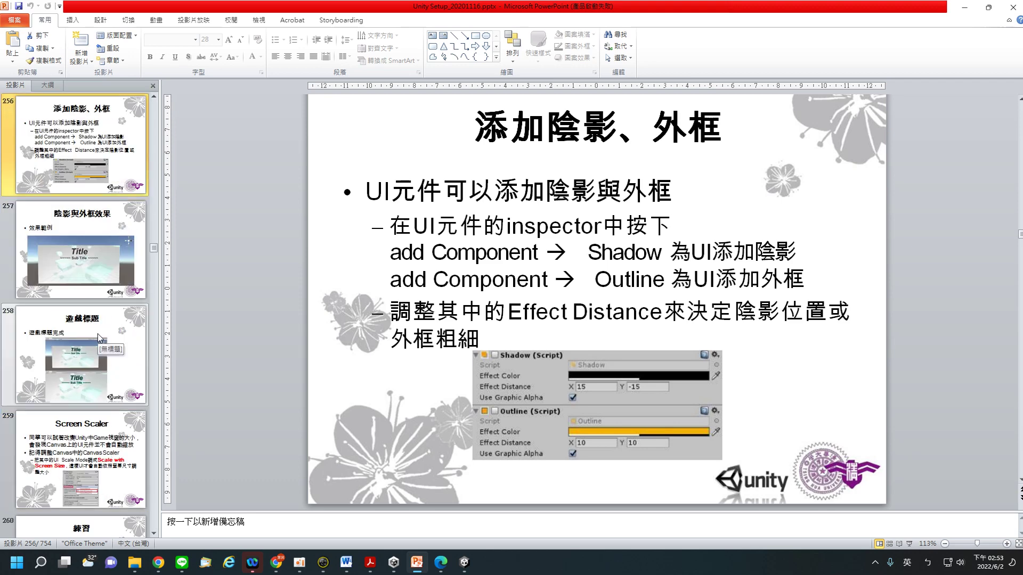
click(103, 245)
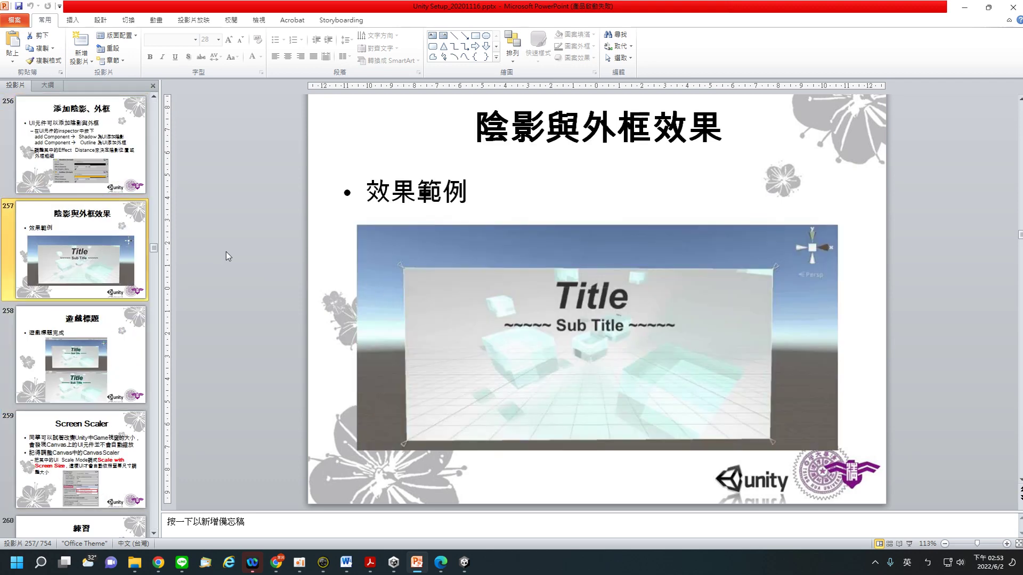
scroll(226, 252, up, 1)
click(113, 234)
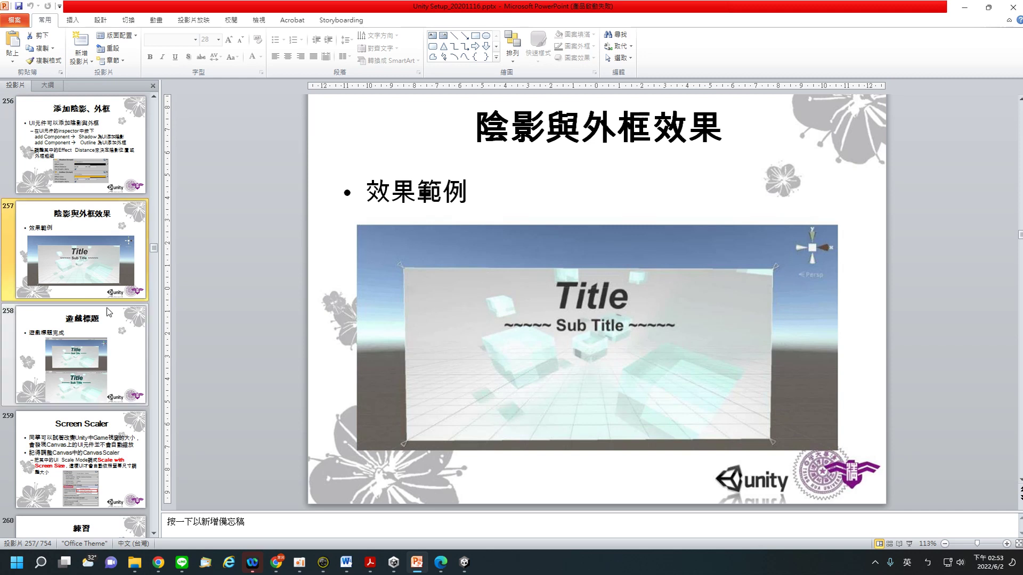
click(98, 349)
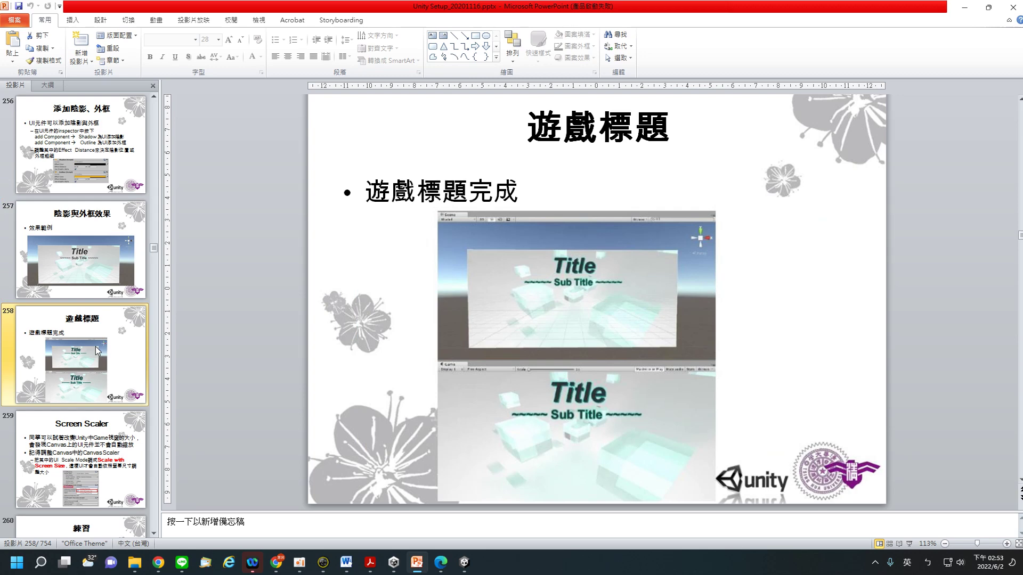
click(108, 447)
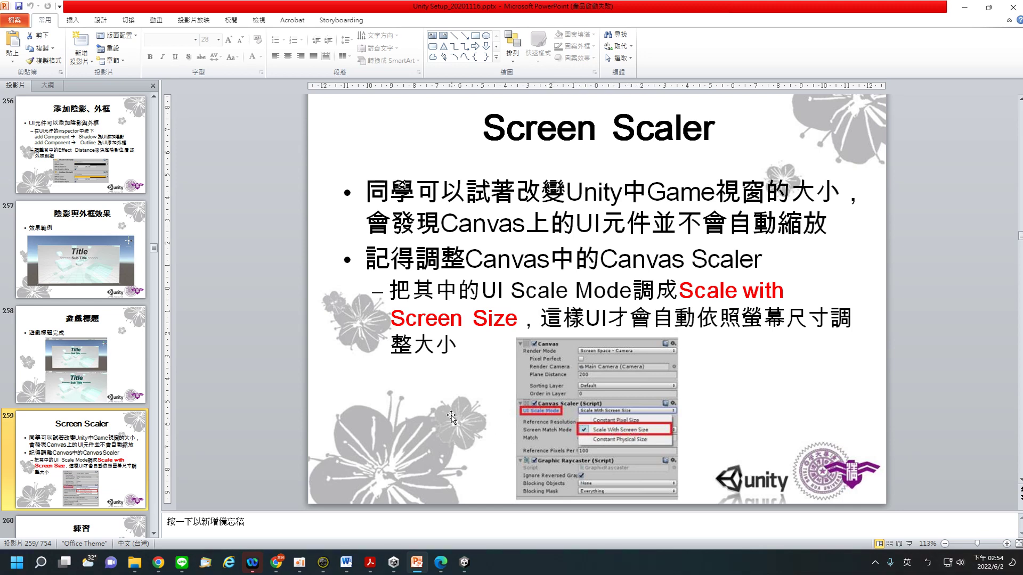
click(465, 563)
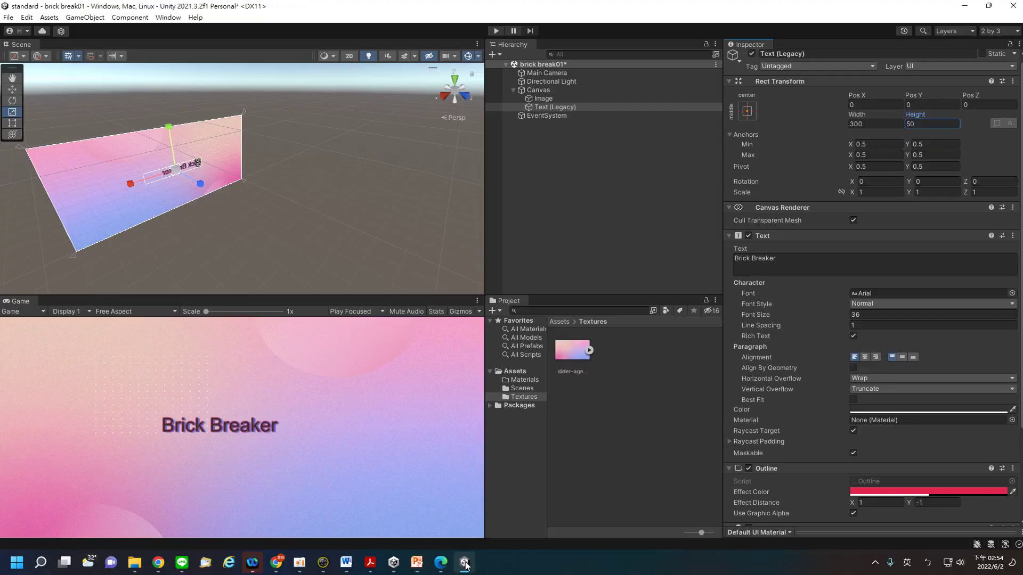
Step: Set the Canvas Scaler's UI Scale Mode to Scale With Screen Size, 800 × 600 reference
click(535, 89)
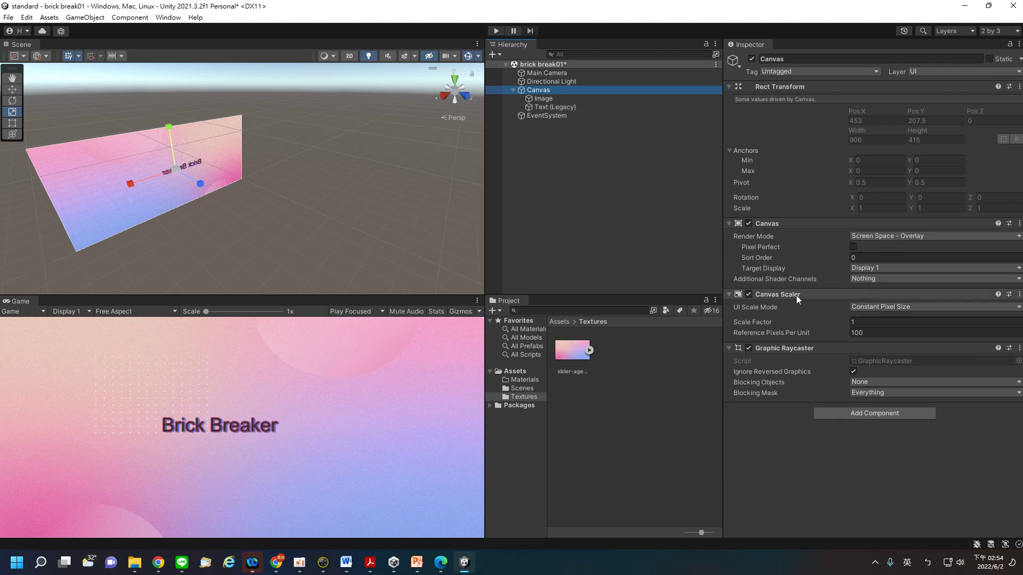
click(999, 308)
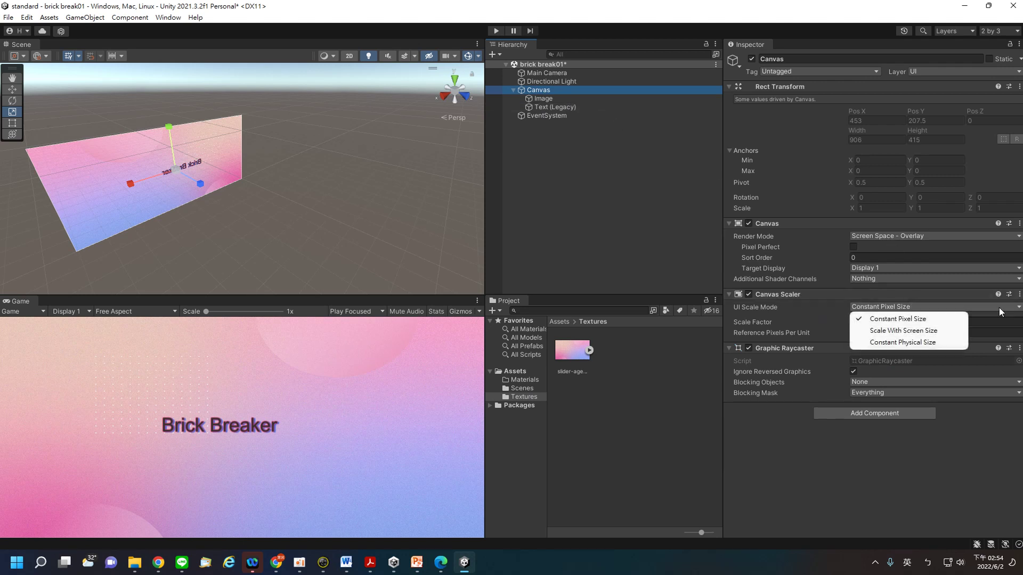
click(915, 331)
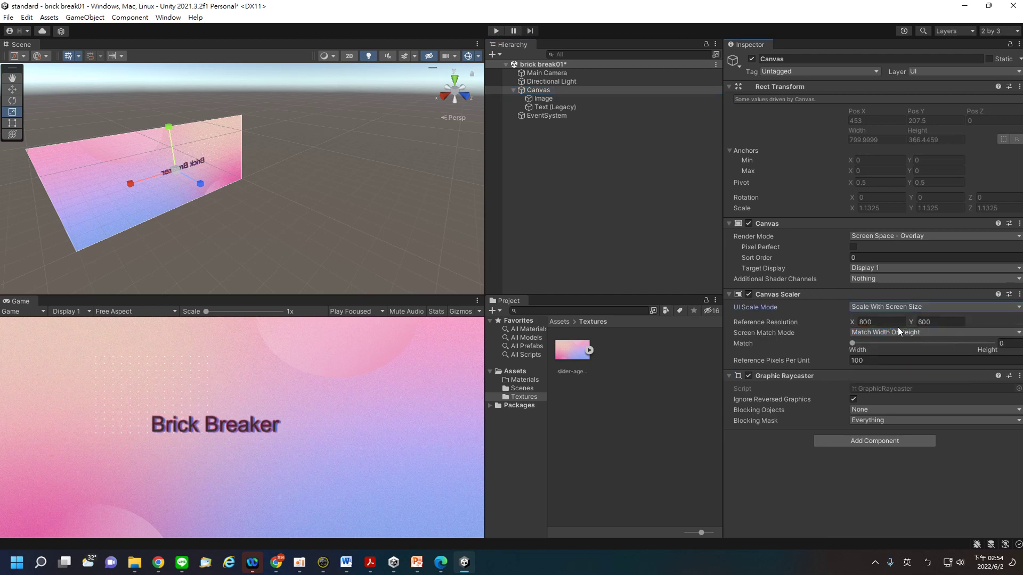
Step: View PowerPoint slide 260 (練習) and slide 261 on adding a menu button, then return to Unity
click(416, 563)
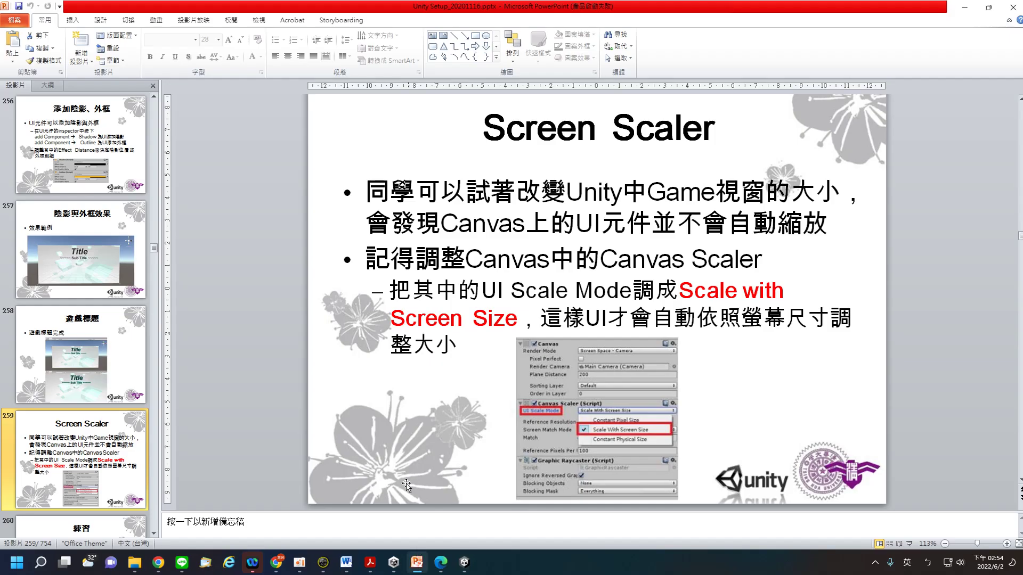
scroll(96, 443, down, 2)
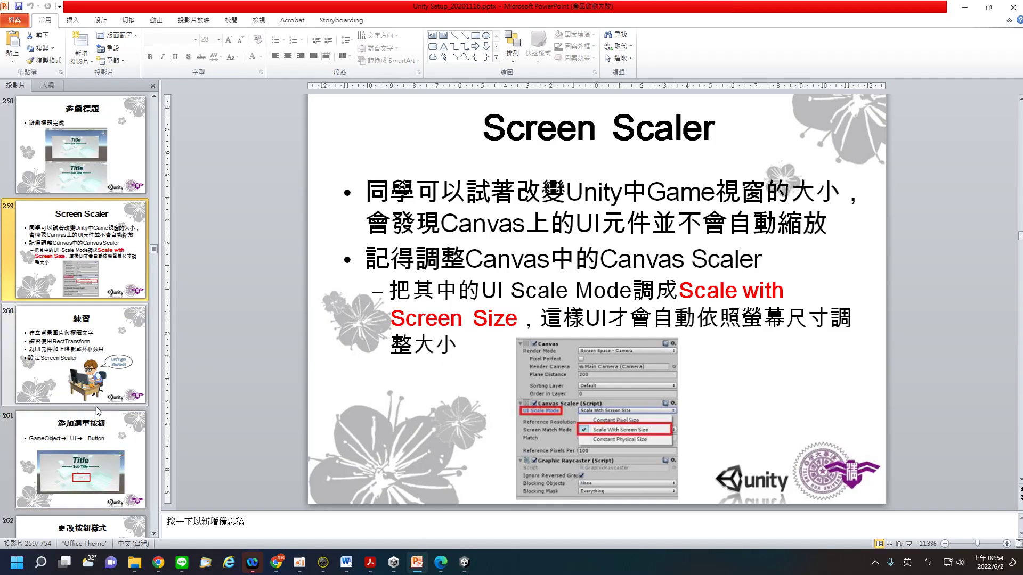
click(98, 356)
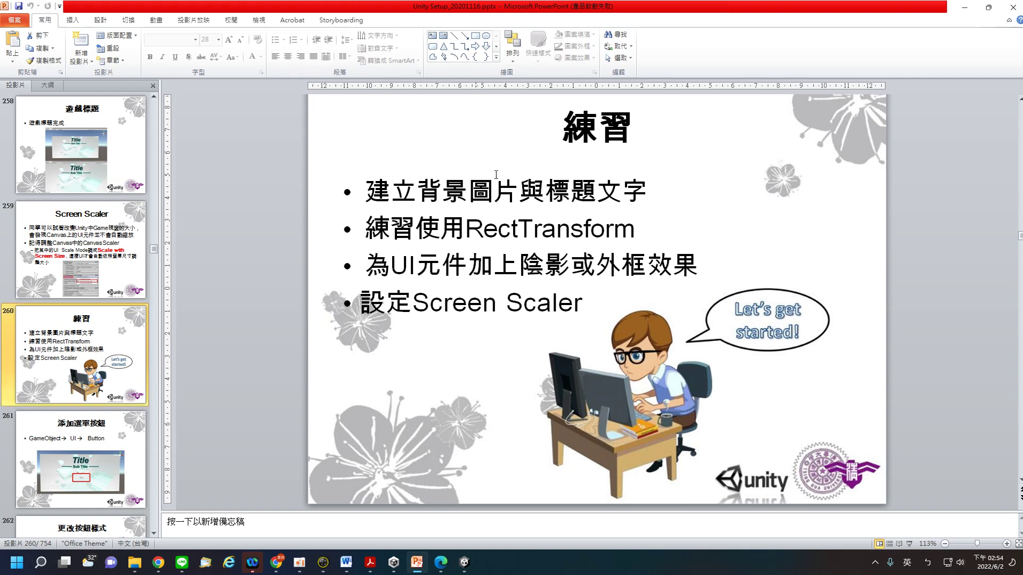
click(94, 437)
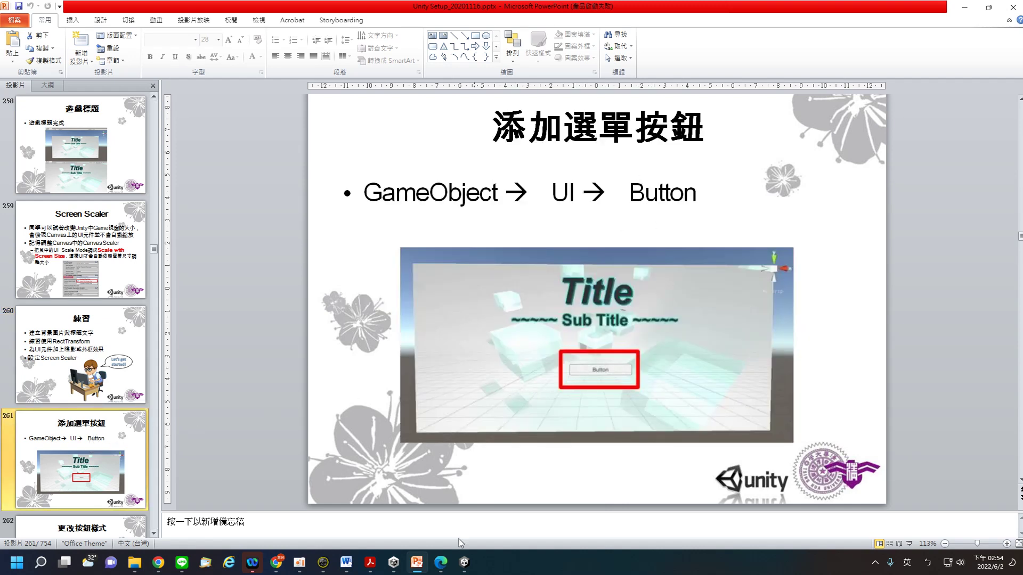
click(467, 568)
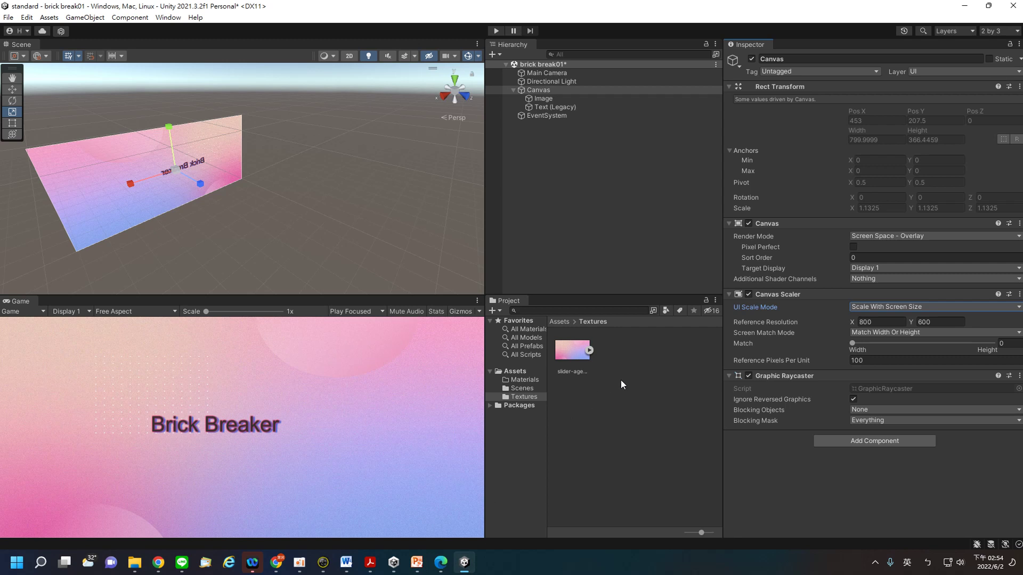
Step: With the Canvas selected, create a Button (Legacy) via GameObject > UI > Legacy > Button
right_click(540, 92)
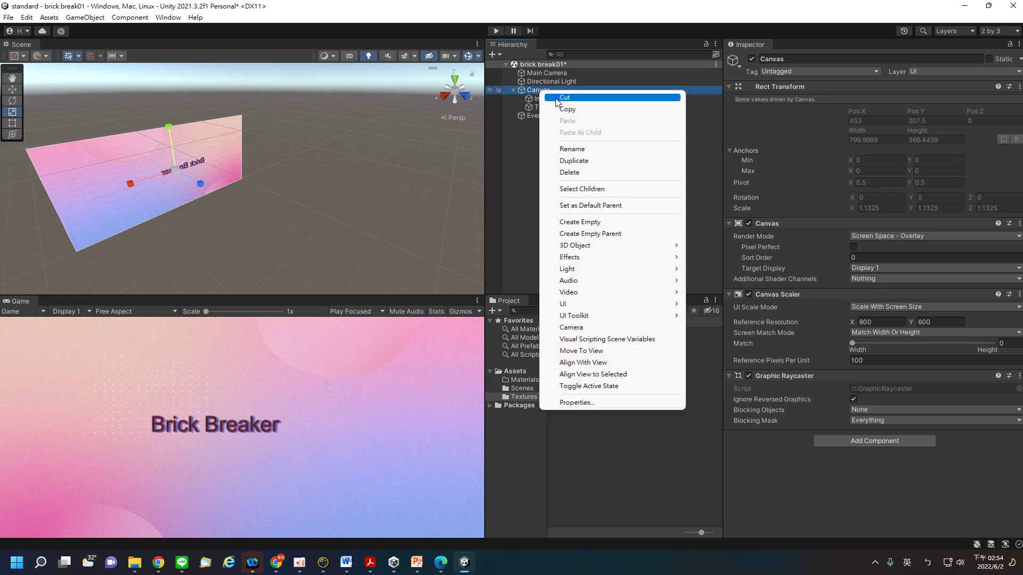
click(522, 196)
click(522, 196)
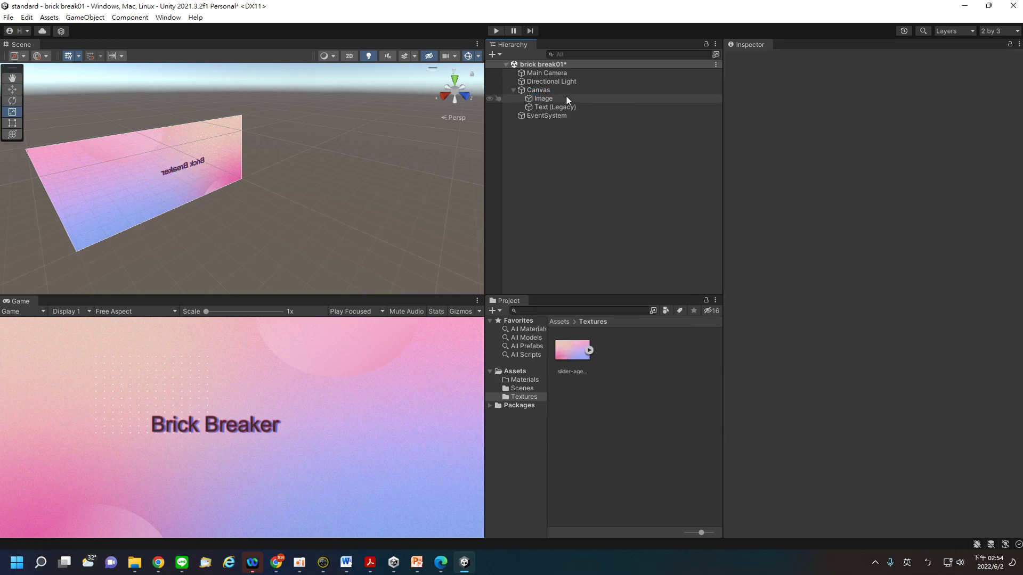
click(547, 89)
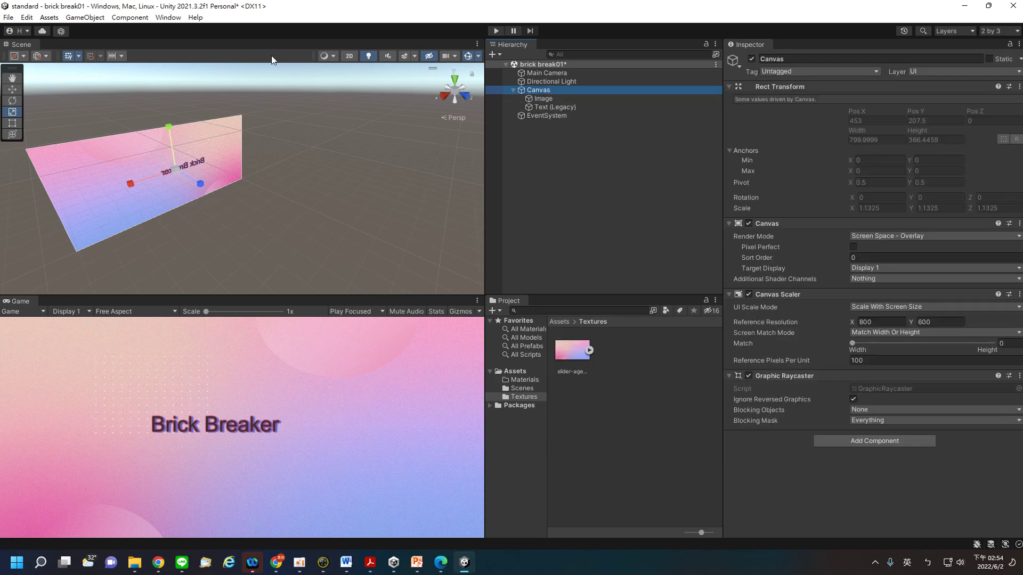
click(85, 17)
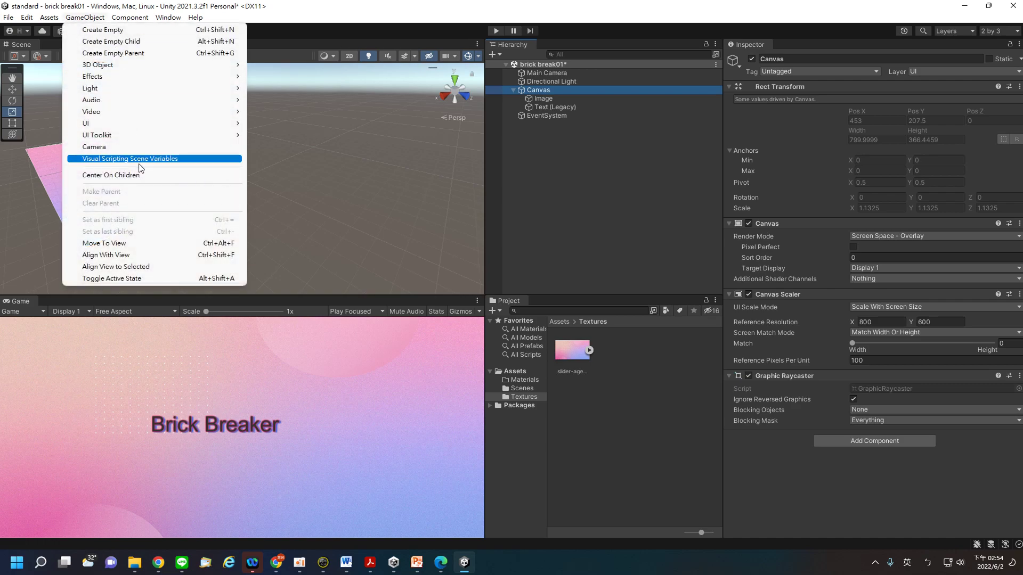
mouse_move(215, 128)
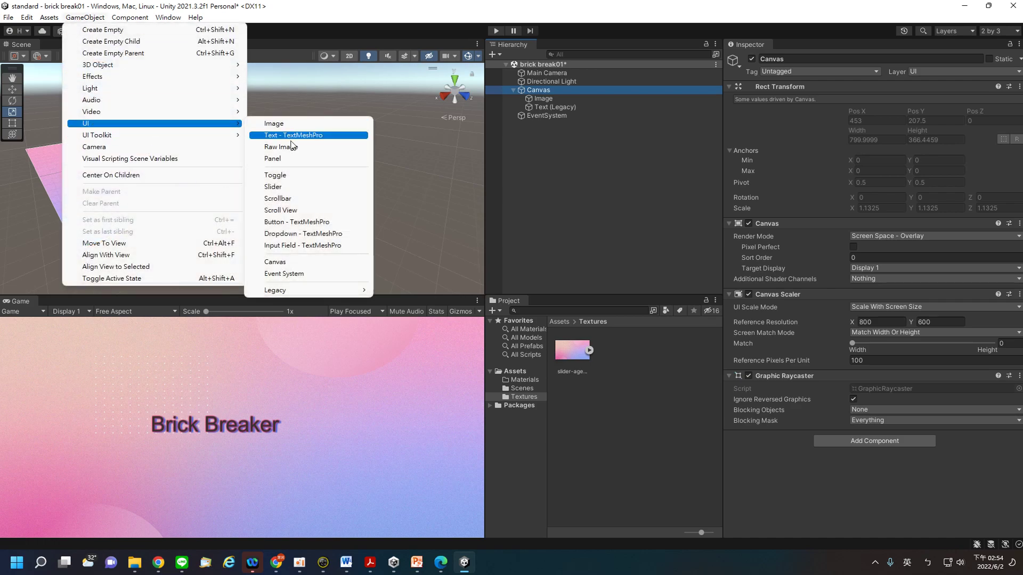
mouse_move(341, 291)
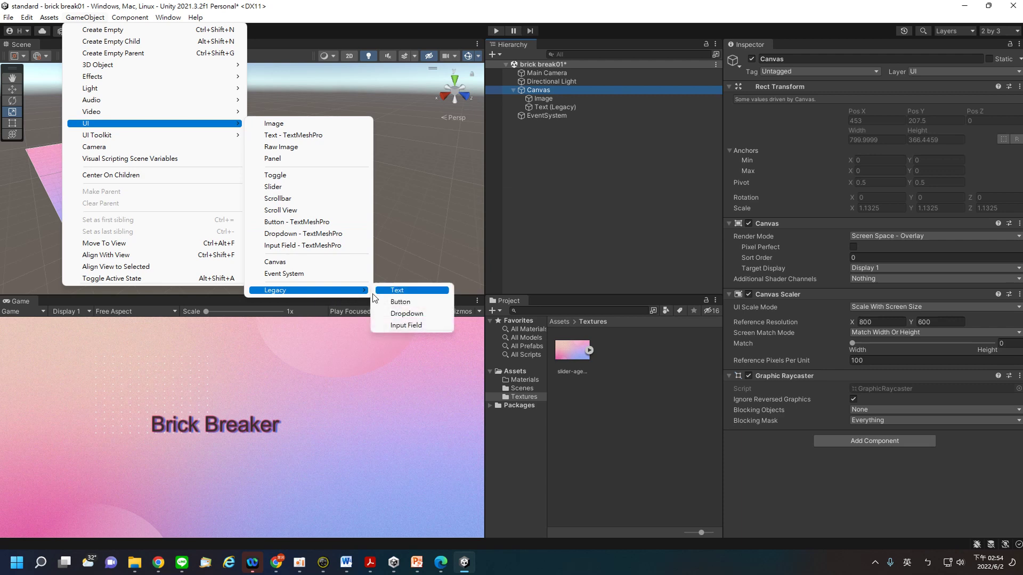
click(397, 302)
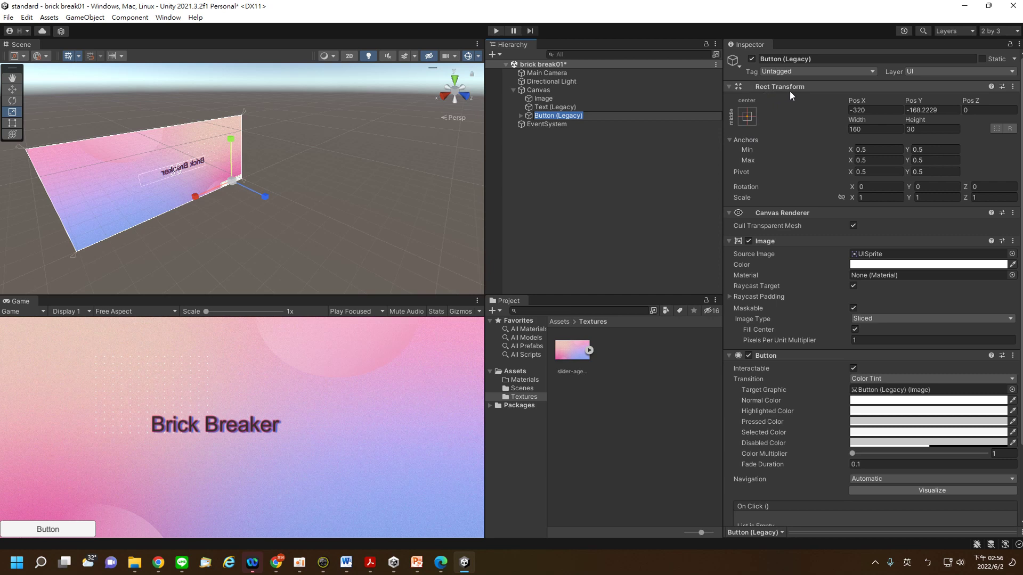
click(464, 566)
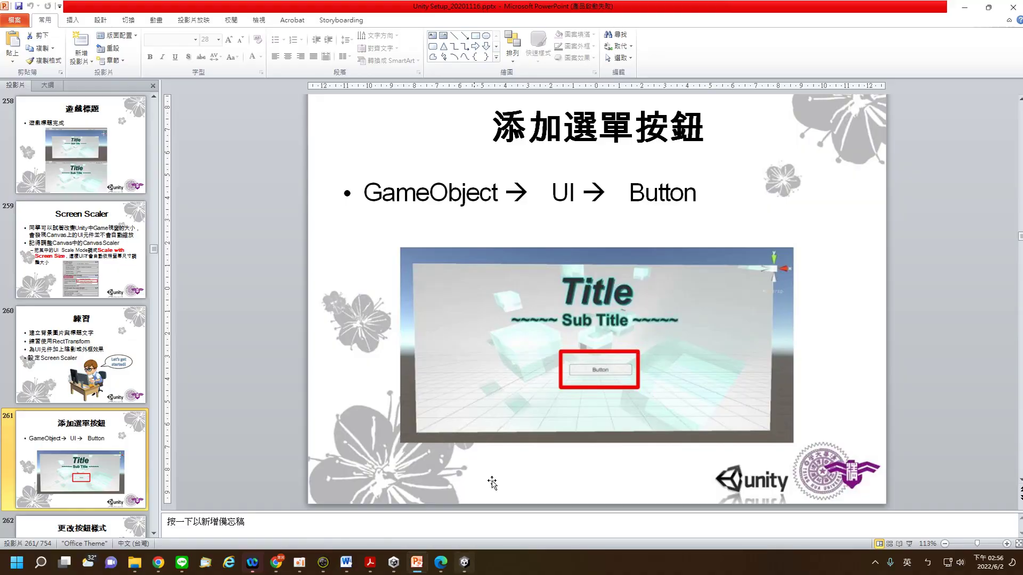
Step: Read slide 262 on changing button style, comparing it with slide 261, then return to Unity
scroll(77, 479, down, 1)
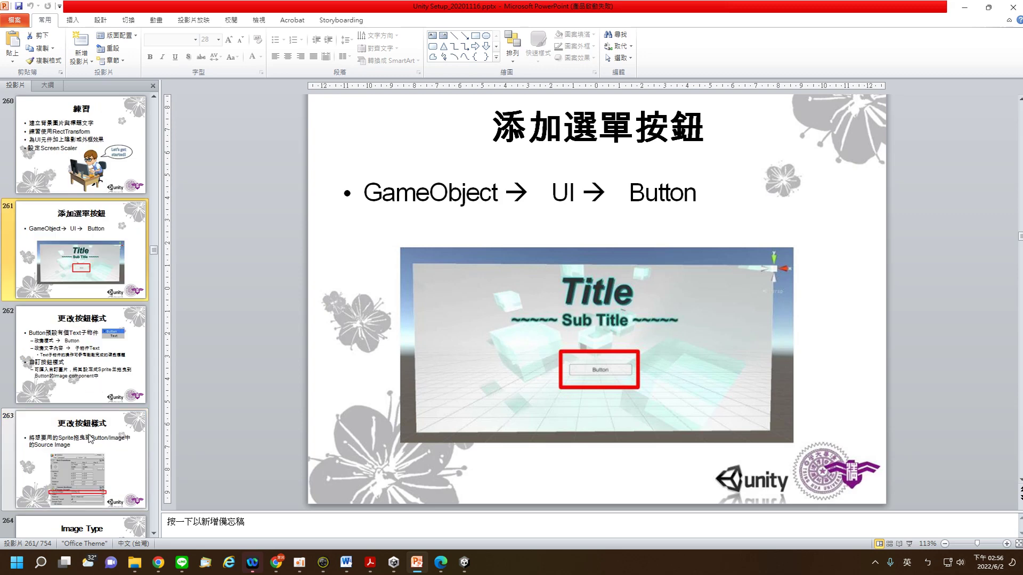
click(91, 354)
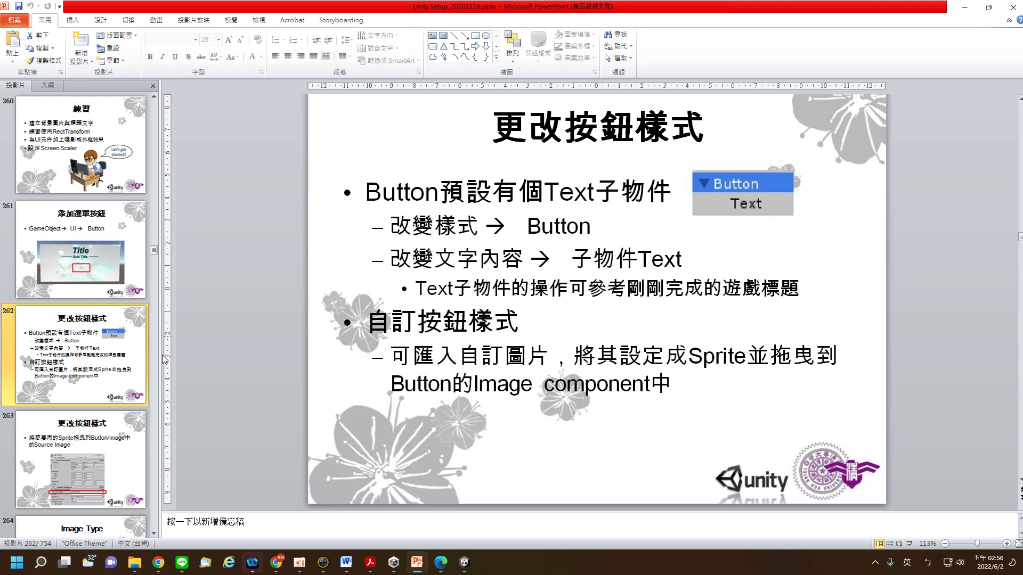
key(Up)
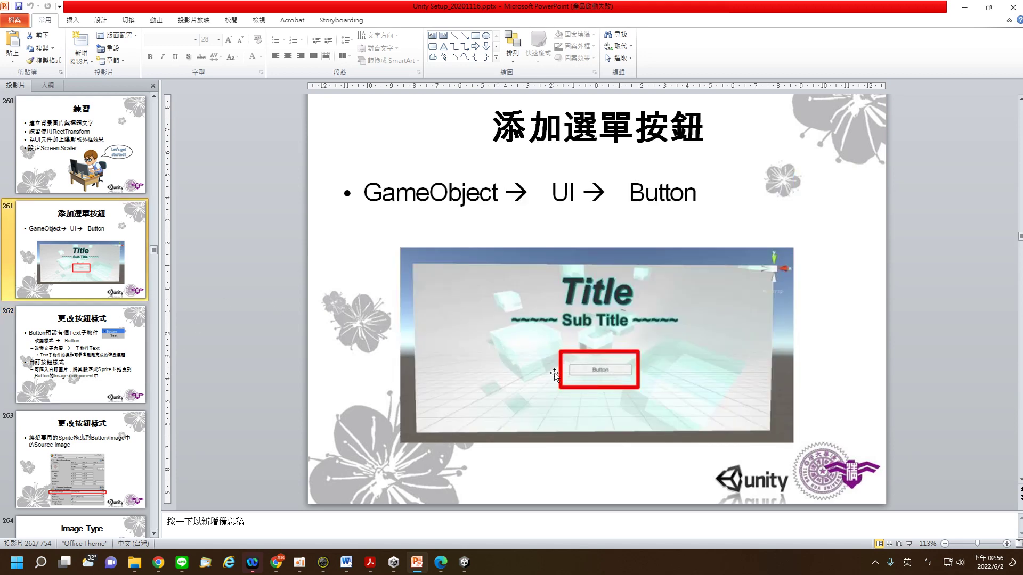
key(Down)
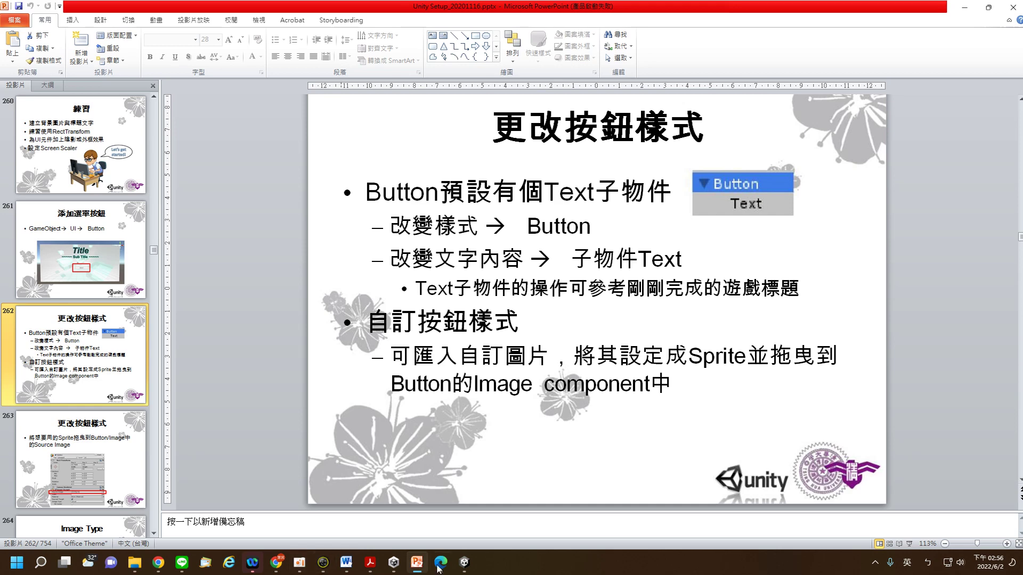
click(477, 547)
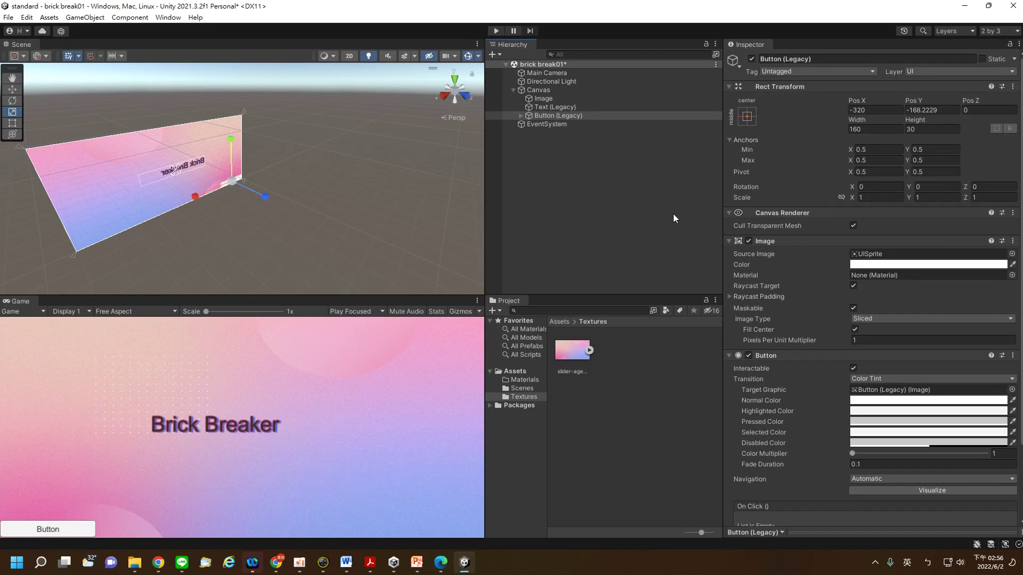
Step: Select the button's Text (Legacy) child and change its label from Button to 開始遊戲
click(521, 115)
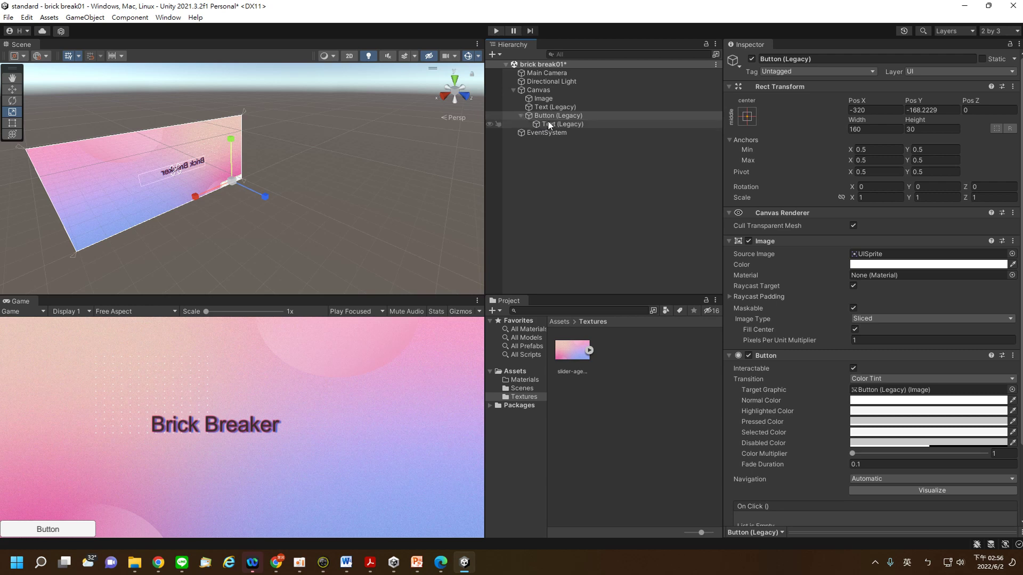
click(549, 124)
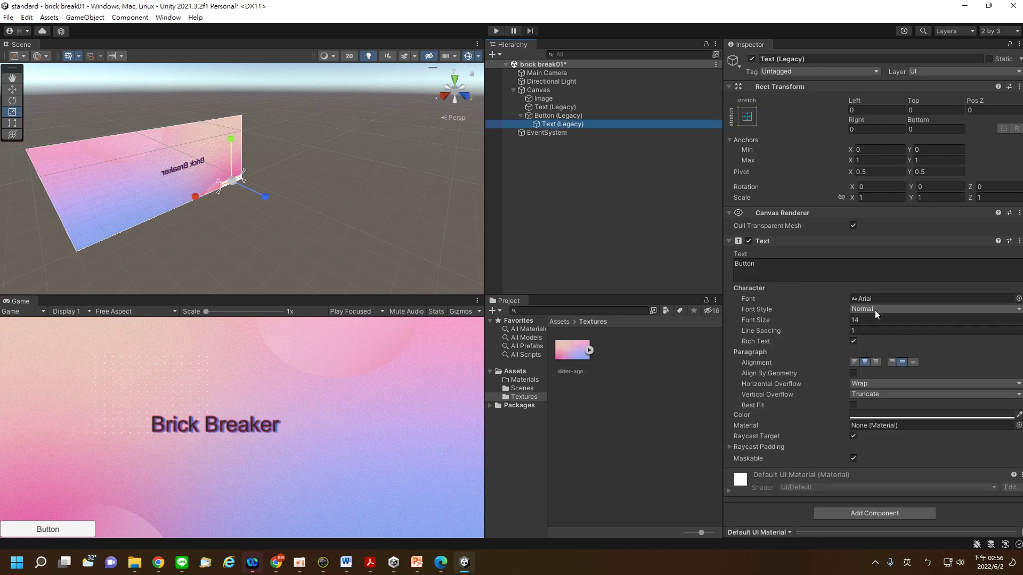
click(772, 265)
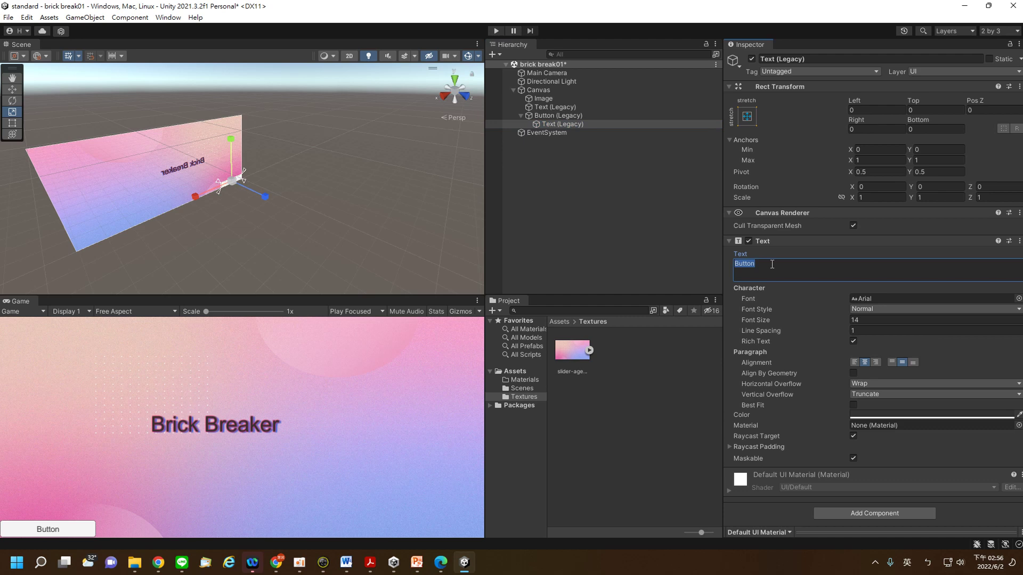
key(shift)
text(開)
text(始)
text(遊戲)
key(Return)
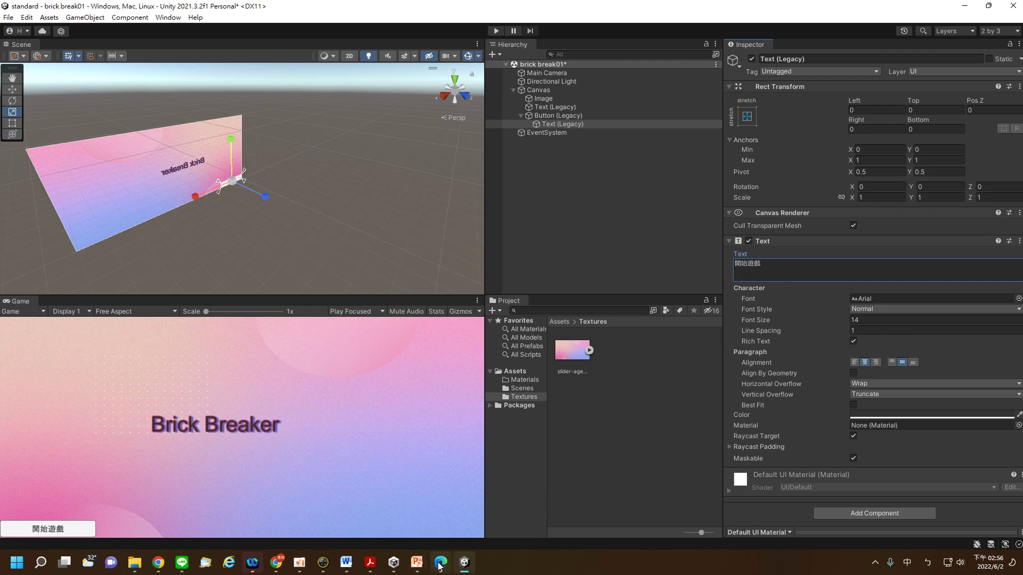
click(417, 562)
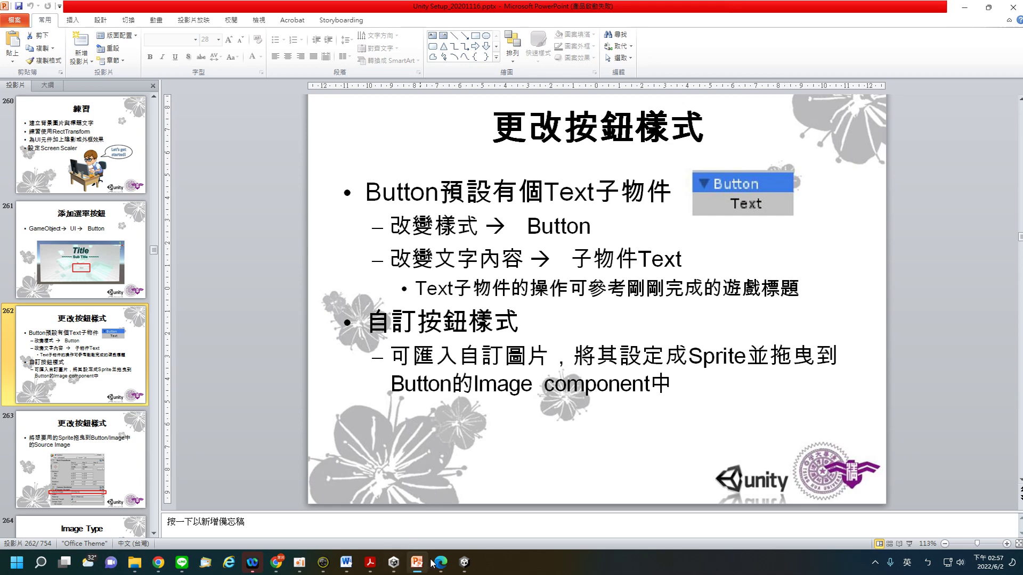
click(465, 564)
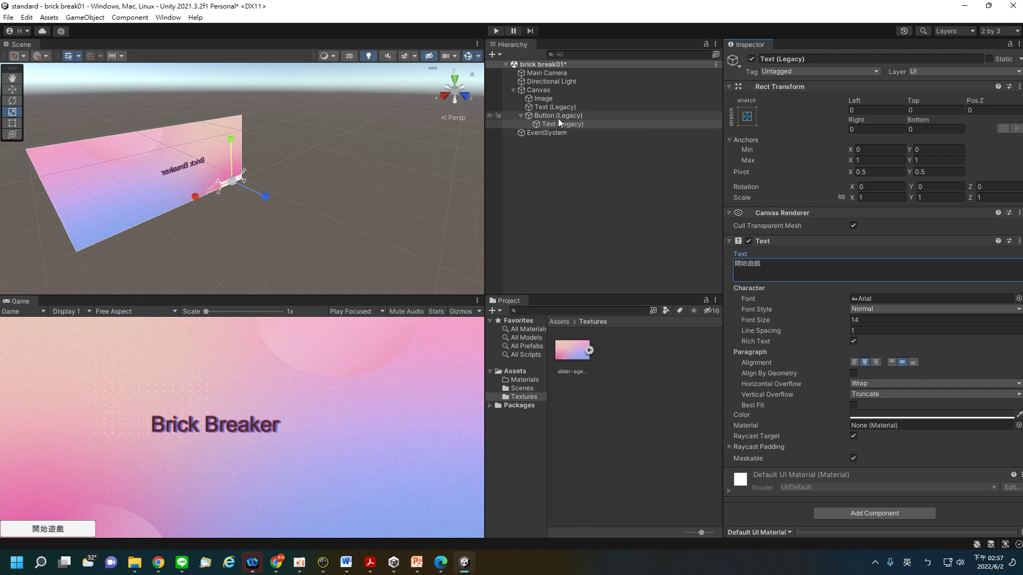
Step: Select Button (Legacy) in the Hierarchy to inspect its Image and Button components
click(597, 116)
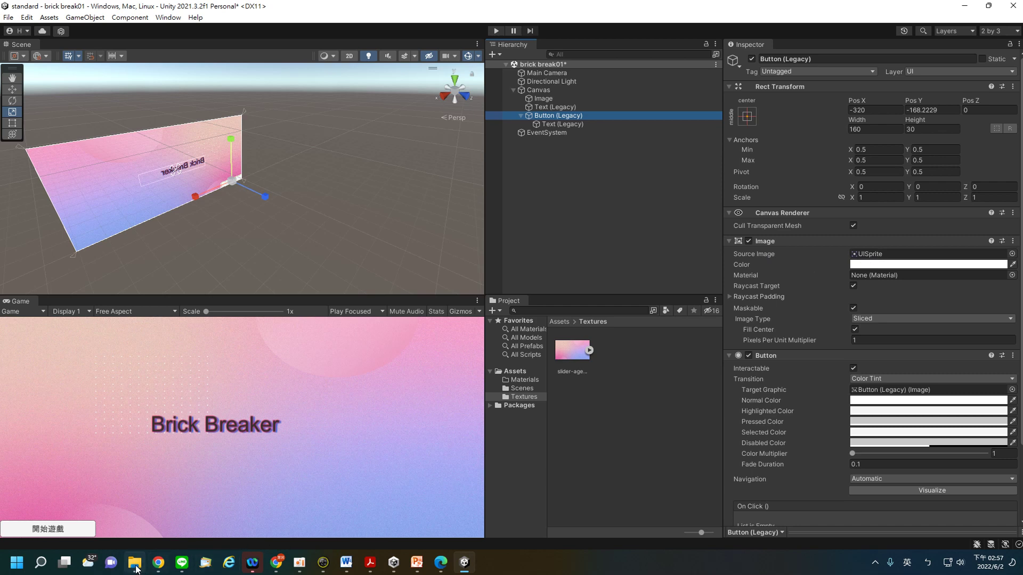
Step: In Google Images, replace the search query with 'button' and run the search
click(276, 563)
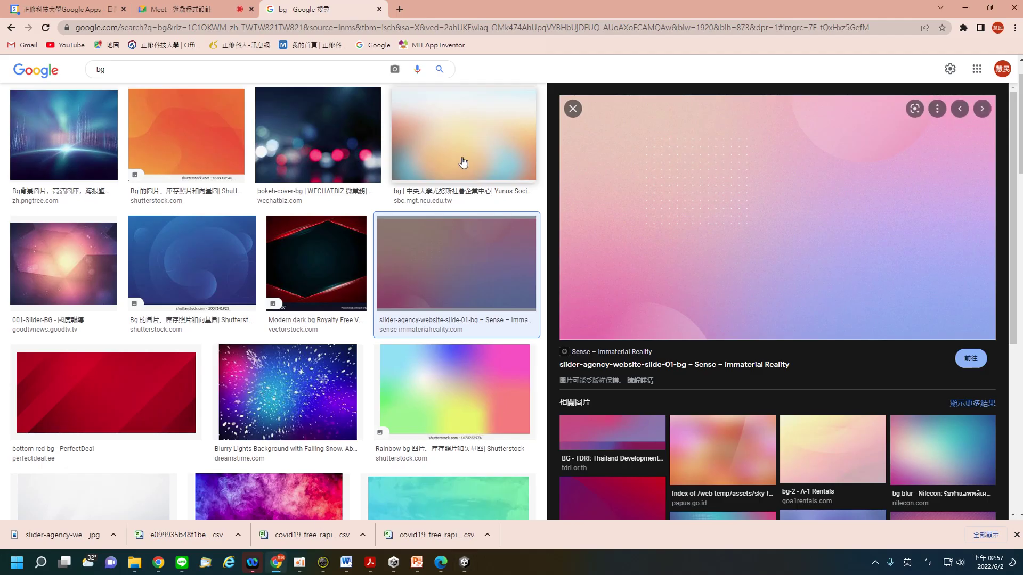
scroll(288, 288, up, 1)
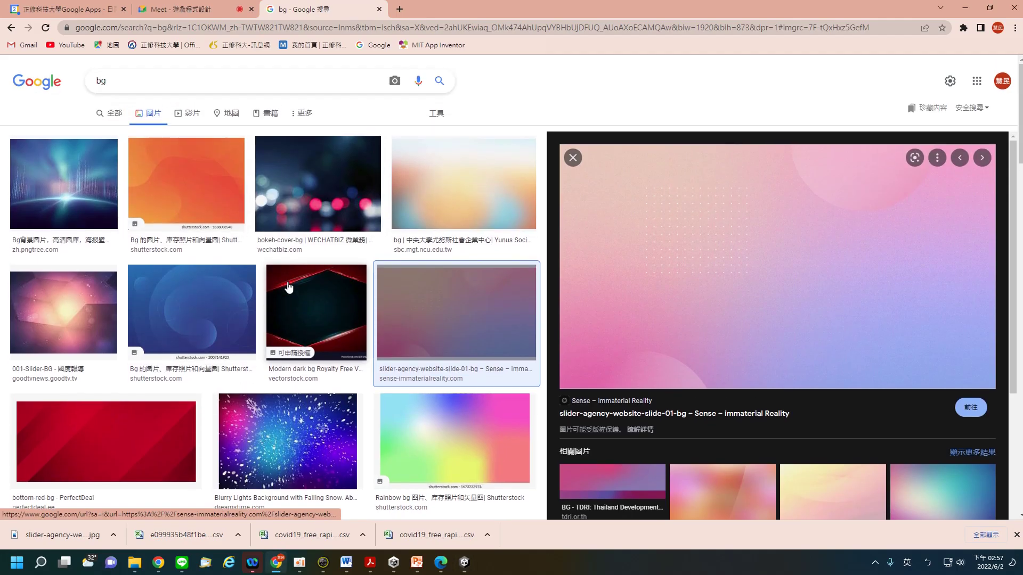
scroll(288, 288, down, 3)
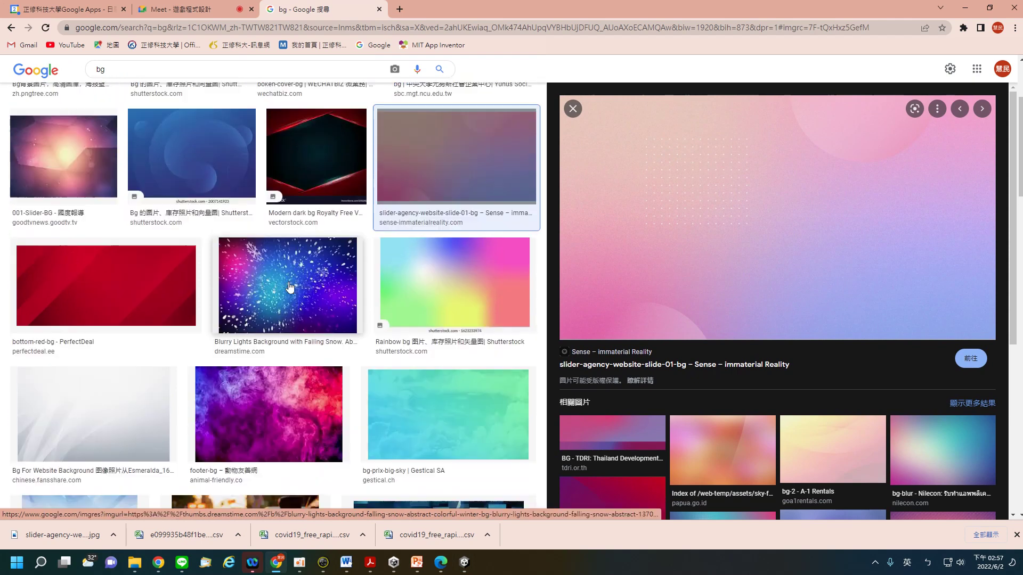
scroll(289, 288, up, 2)
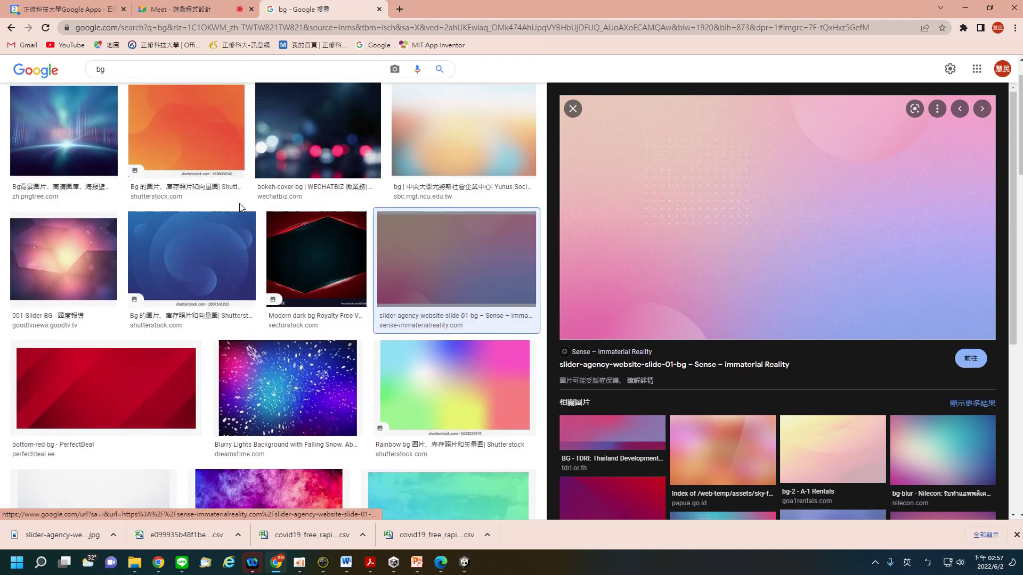
scroll(238, 203, up, 1)
double_click(96, 82)
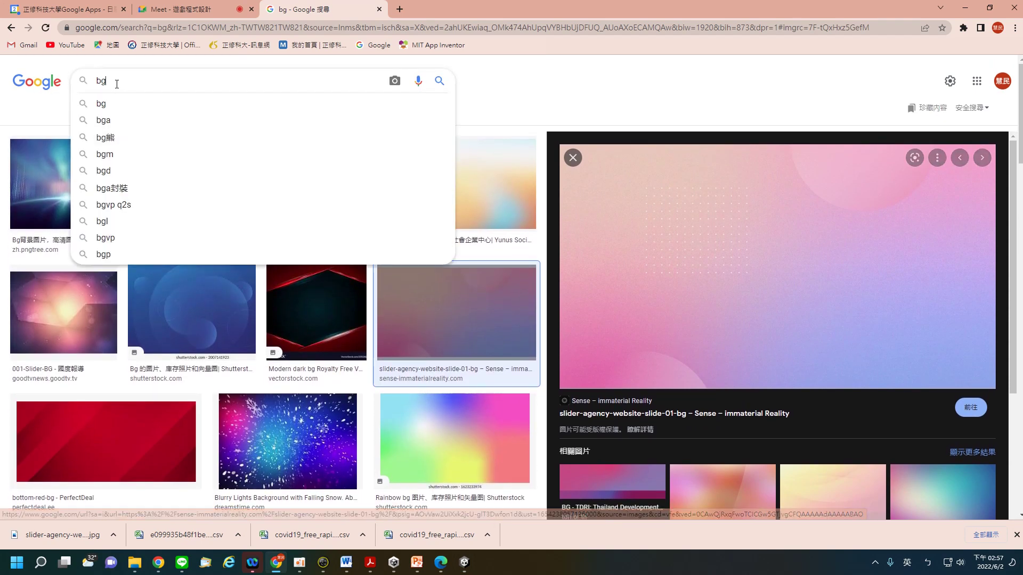
text(b)
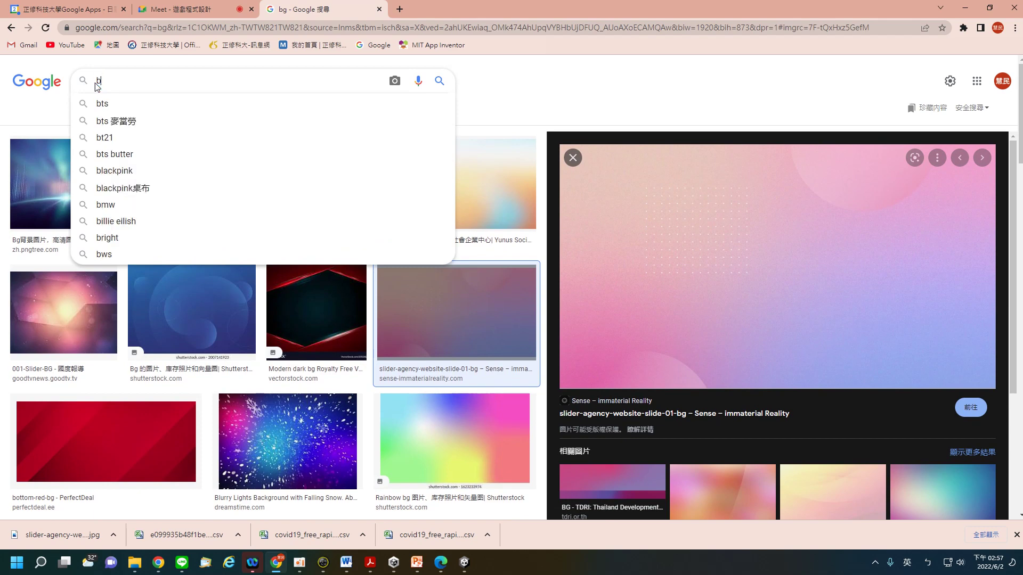
text(utton)
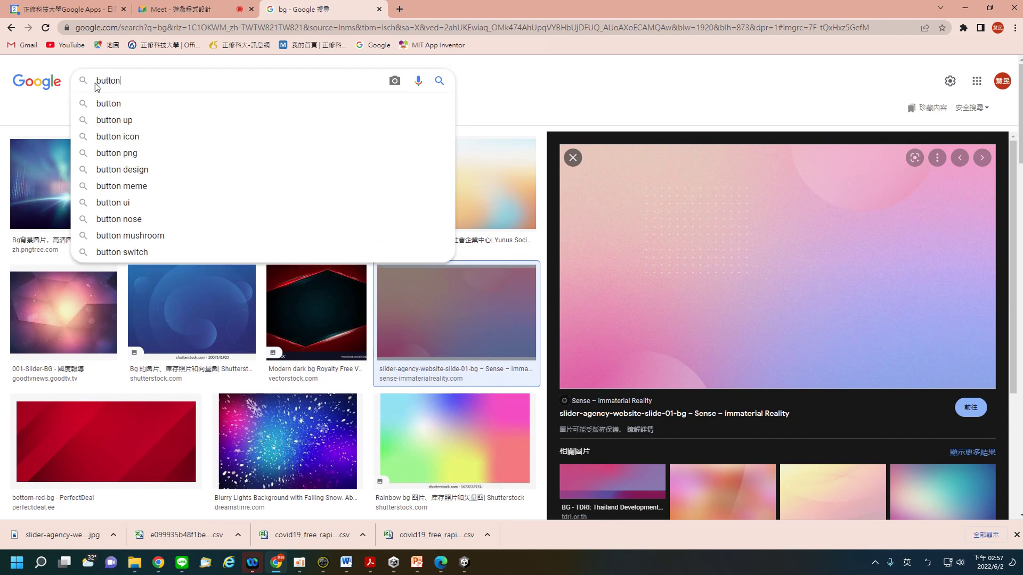
key(Return)
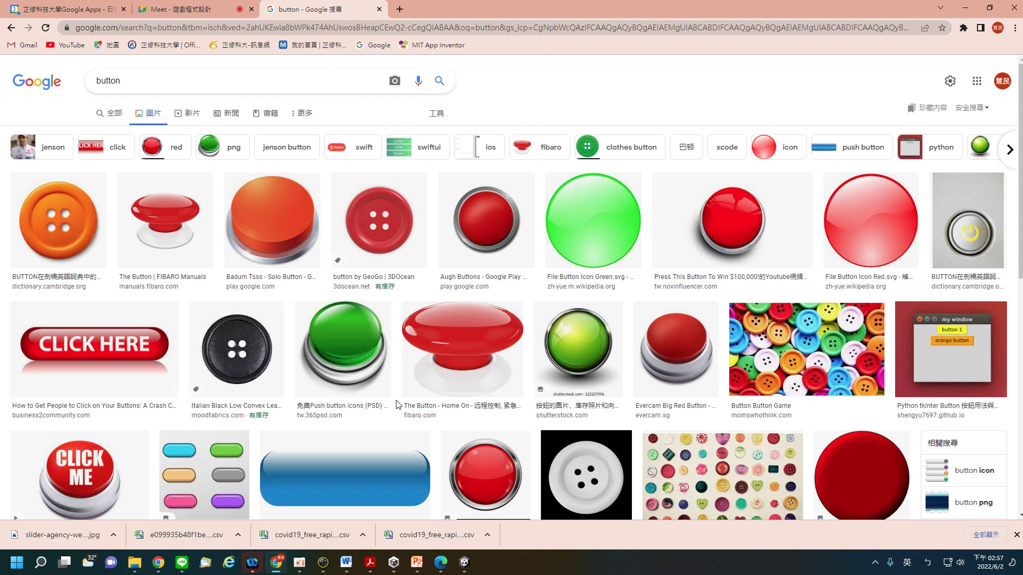
Step: Save the blue glossy button image to folder 15 as the-button-859346_1280.webp
click(385, 472)
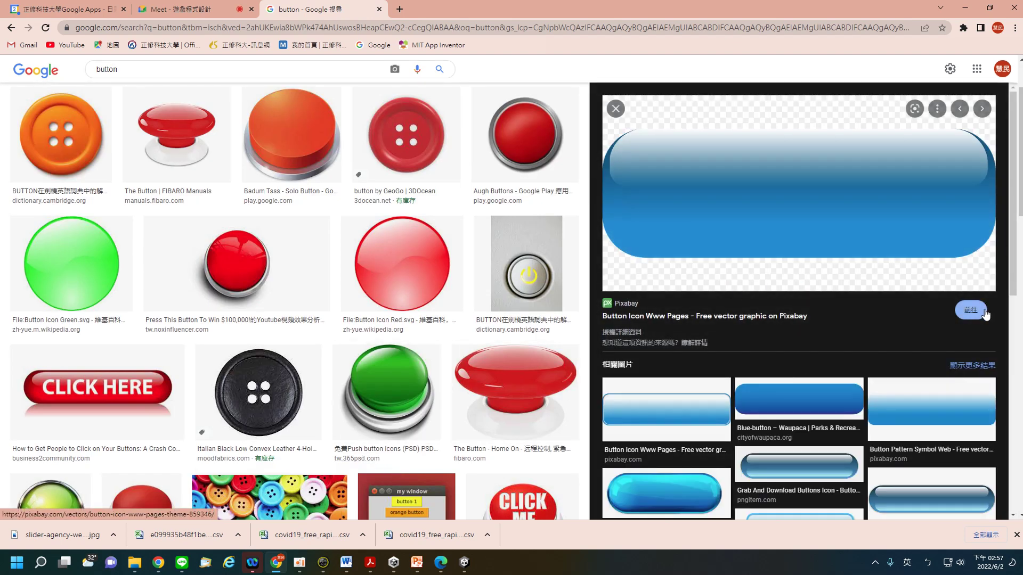
right_click(872, 201)
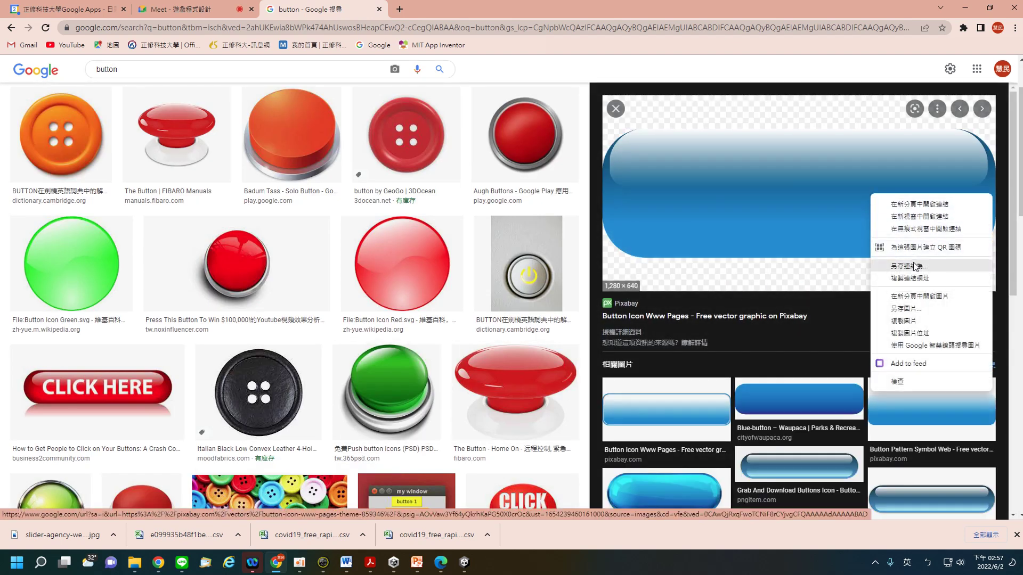
click(904, 320)
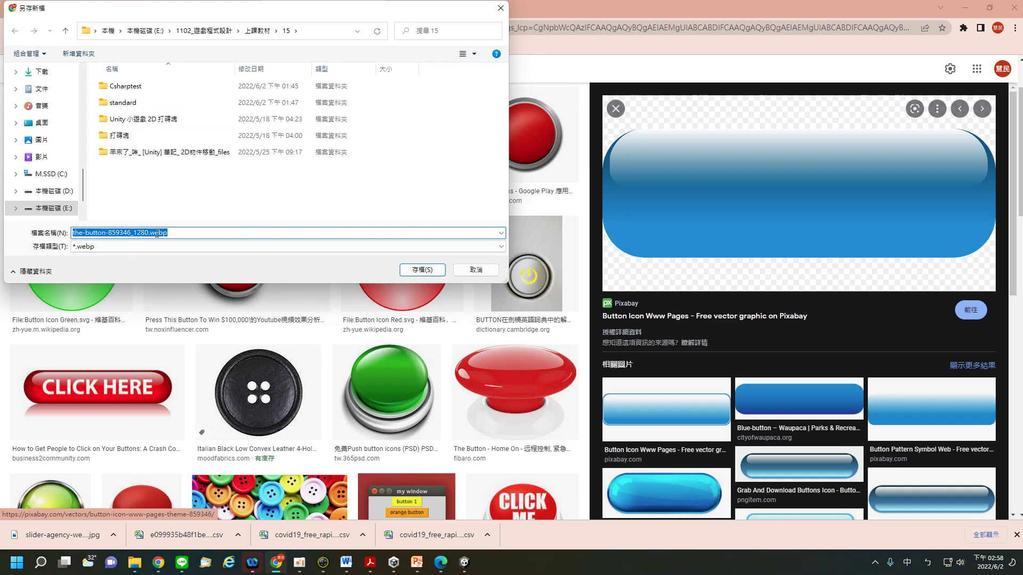
key(shift)
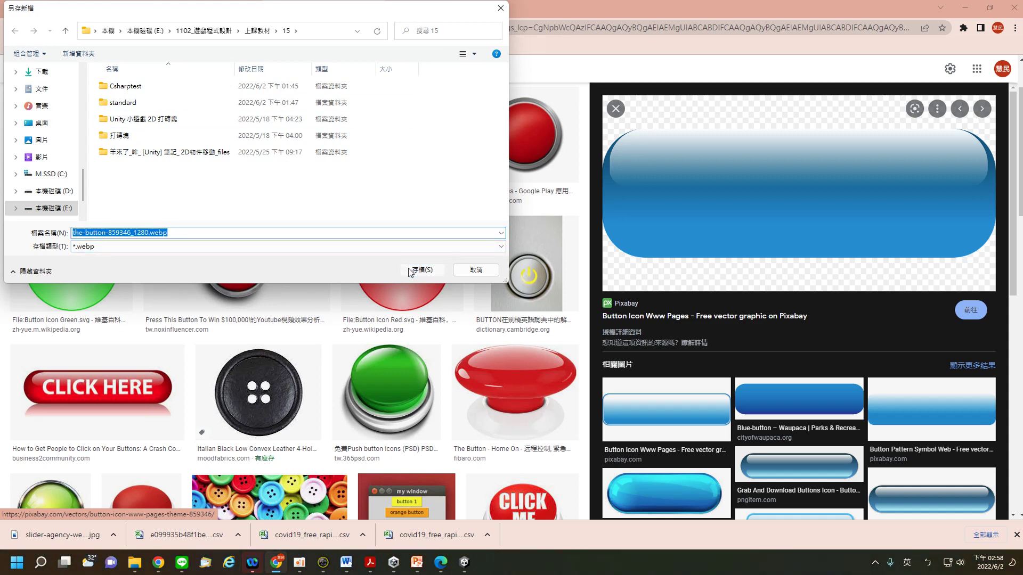
click(410, 270)
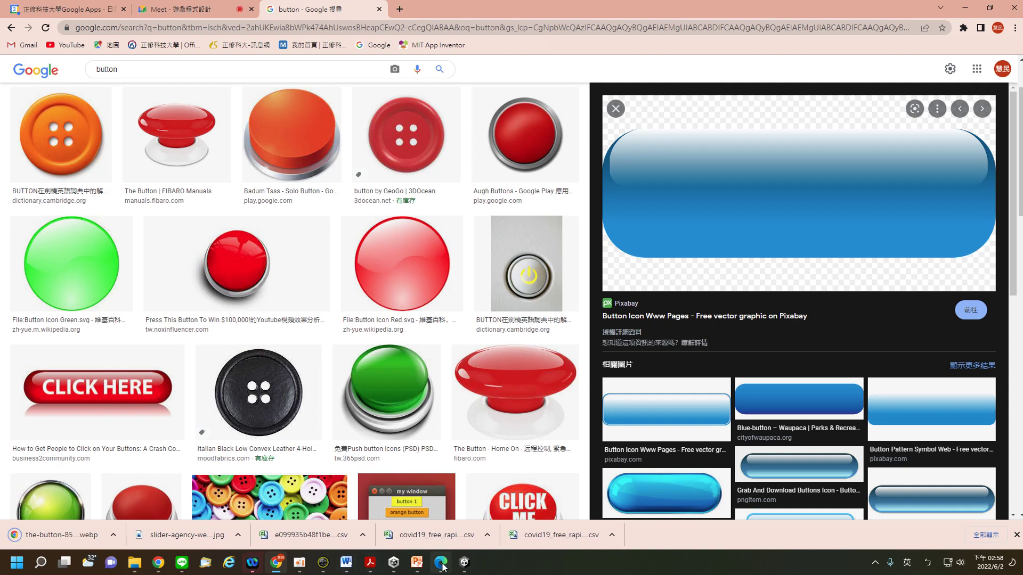
Step: Drag the-button-859346_1280.webp from folder 15 into Unity's Assets/Textures folder
mouse_move(418, 568)
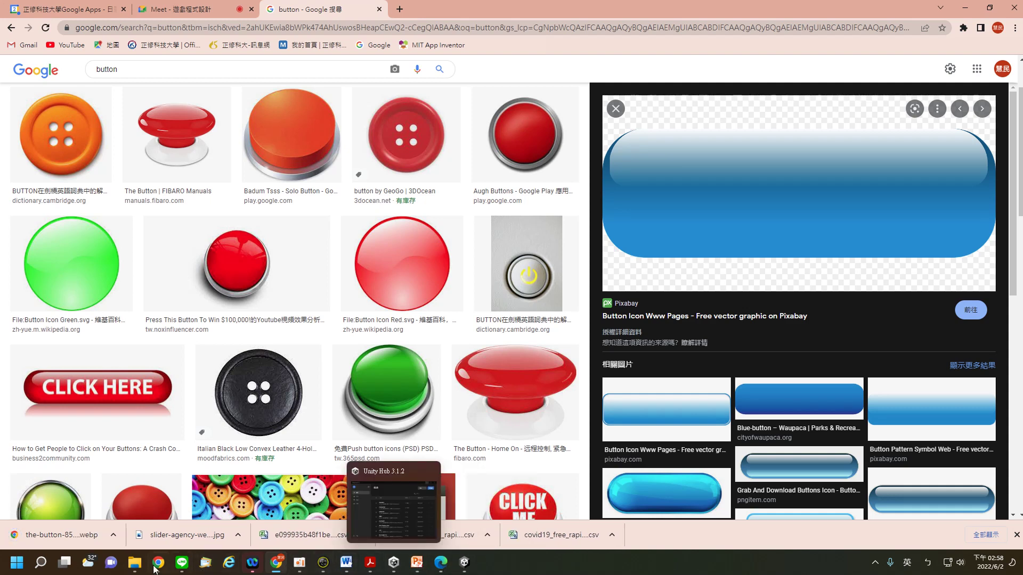
click(135, 563)
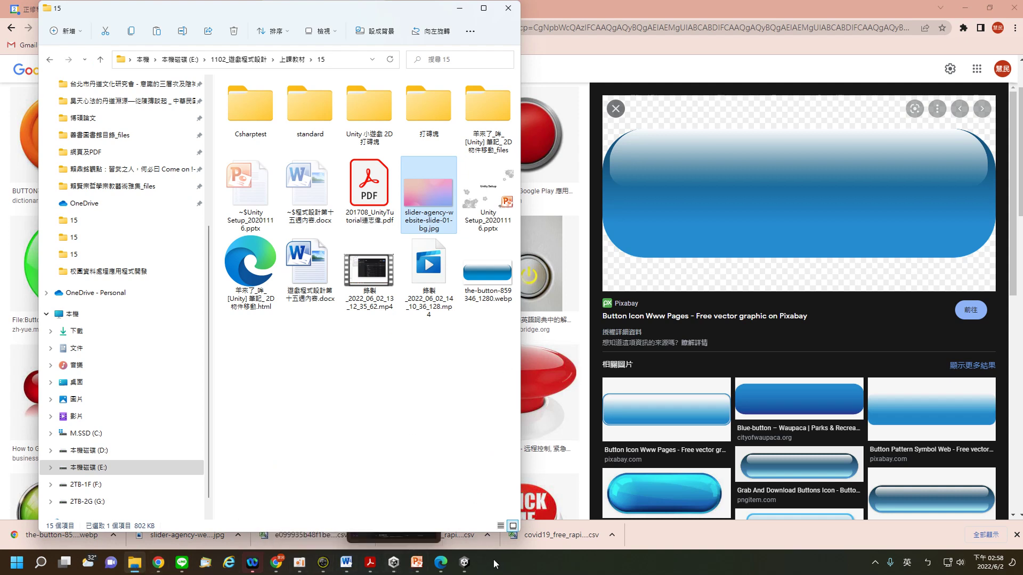
click(464, 563)
click(135, 564)
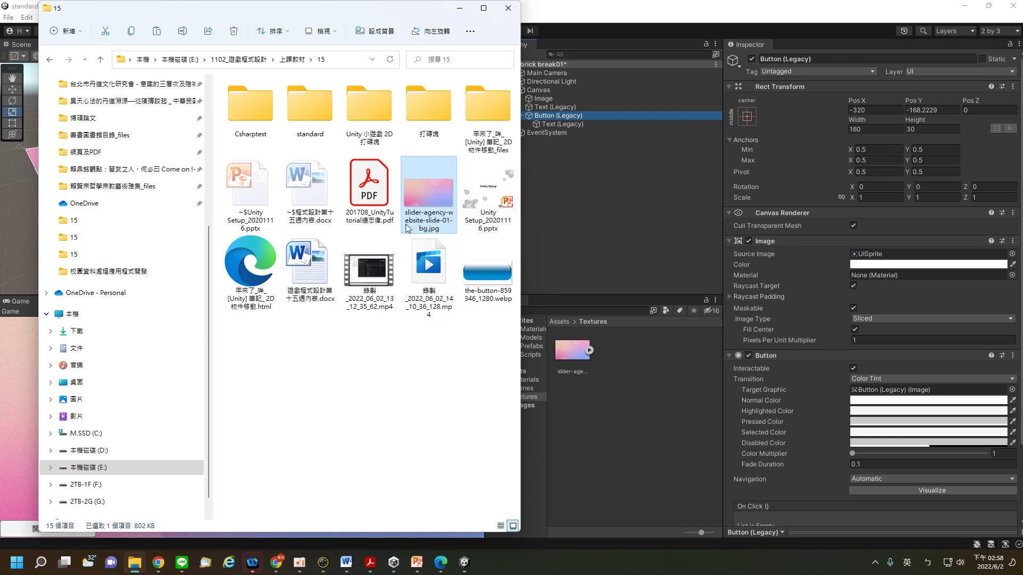
click(486, 281)
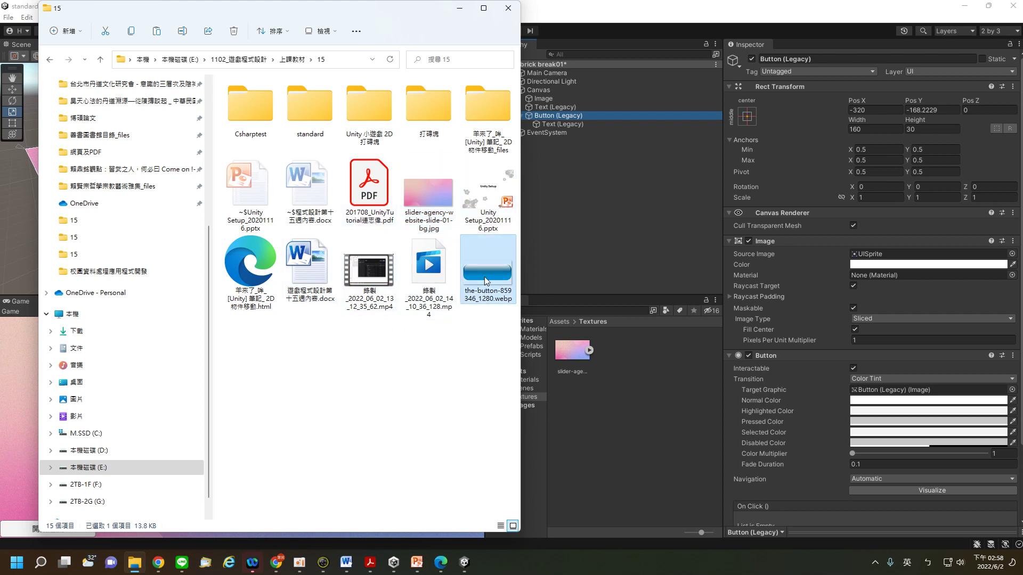
drag(573, 333, 608, 358)
Step: Try opening the imported the-button-859346_1280 asset, which opens in Google Chrome
click(612, 357)
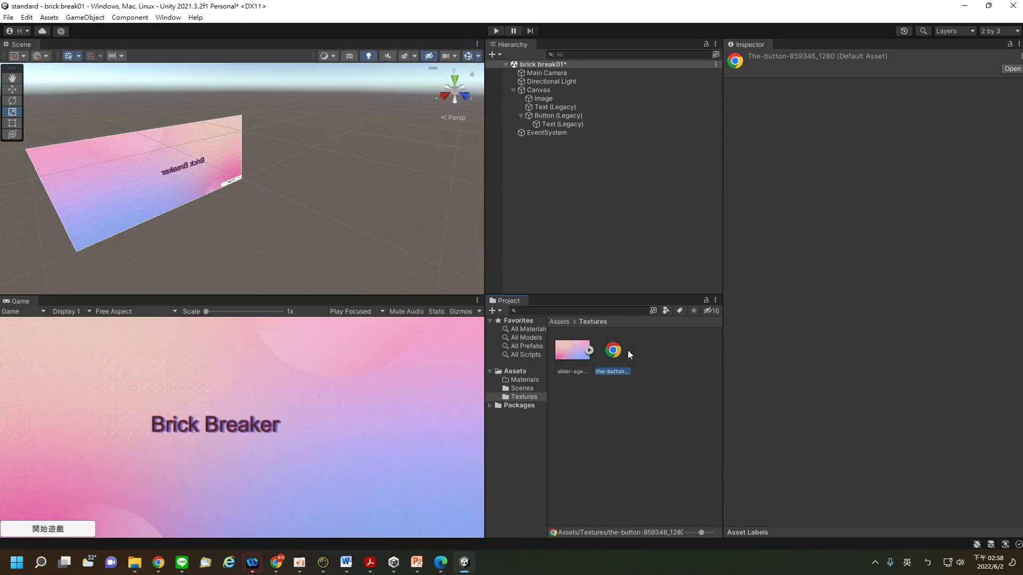
click(1021, 70)
double_click(615, 358)
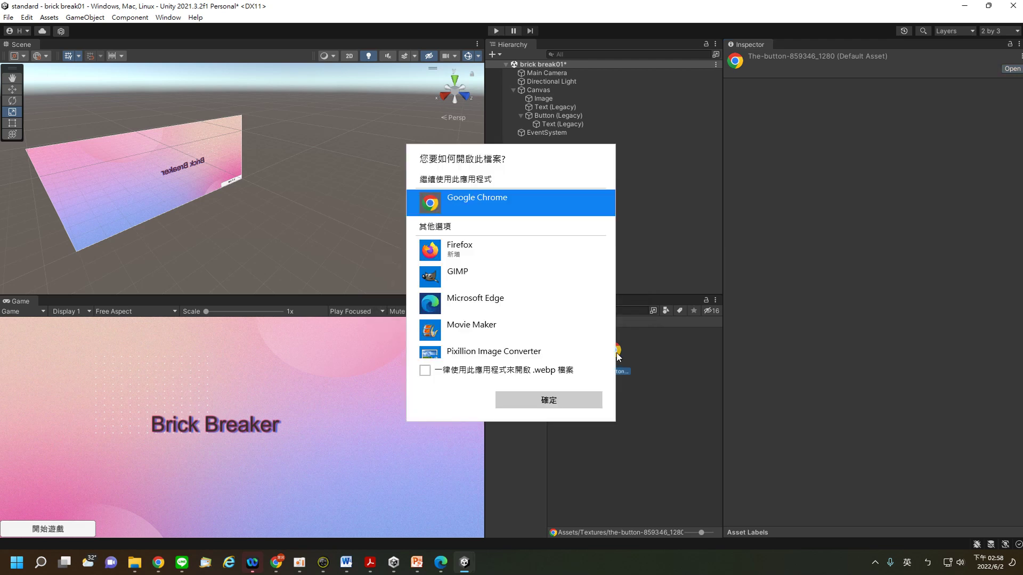
click(585, 399)
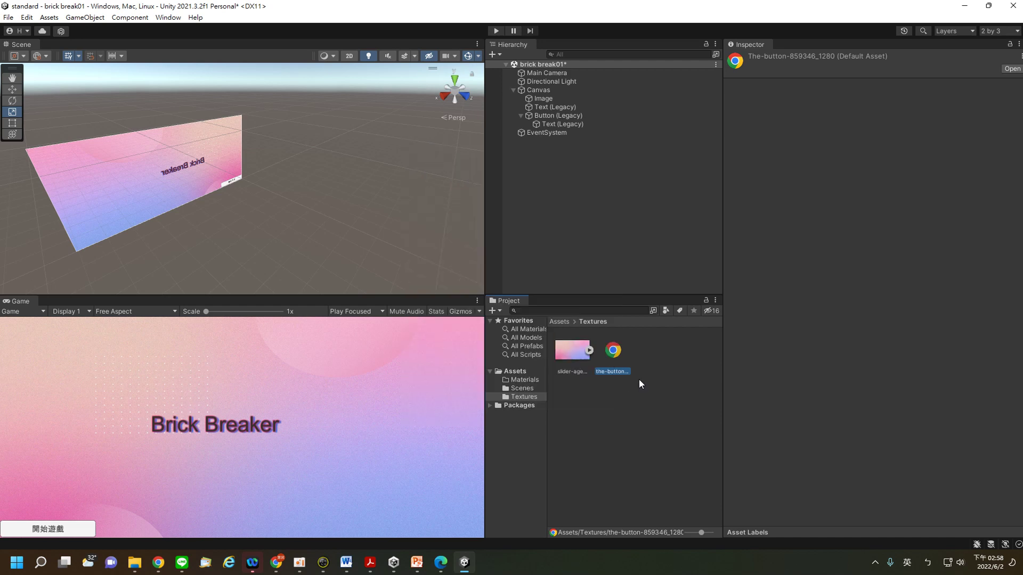
Step: Delete the-button-859346_1280 from Assets/Textures and confirm the deletion
right_click(614, 358)
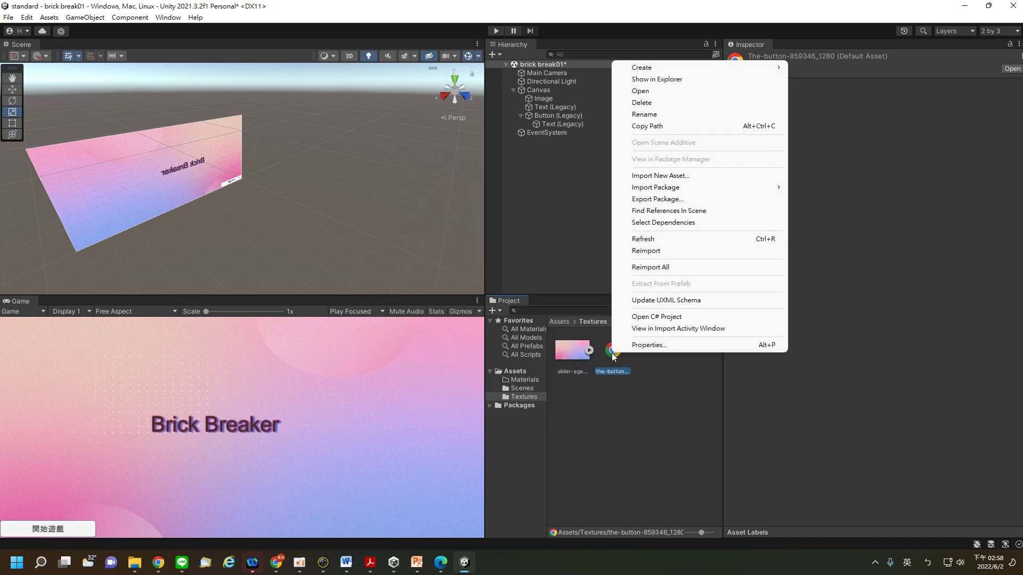
click(650, 102)
click(543, 301)
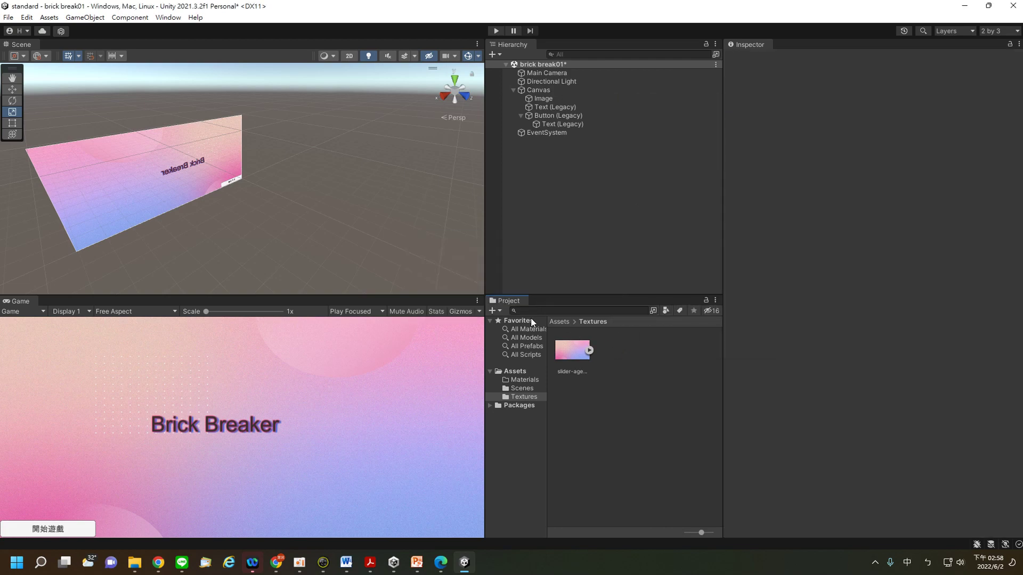
click(442, 564)
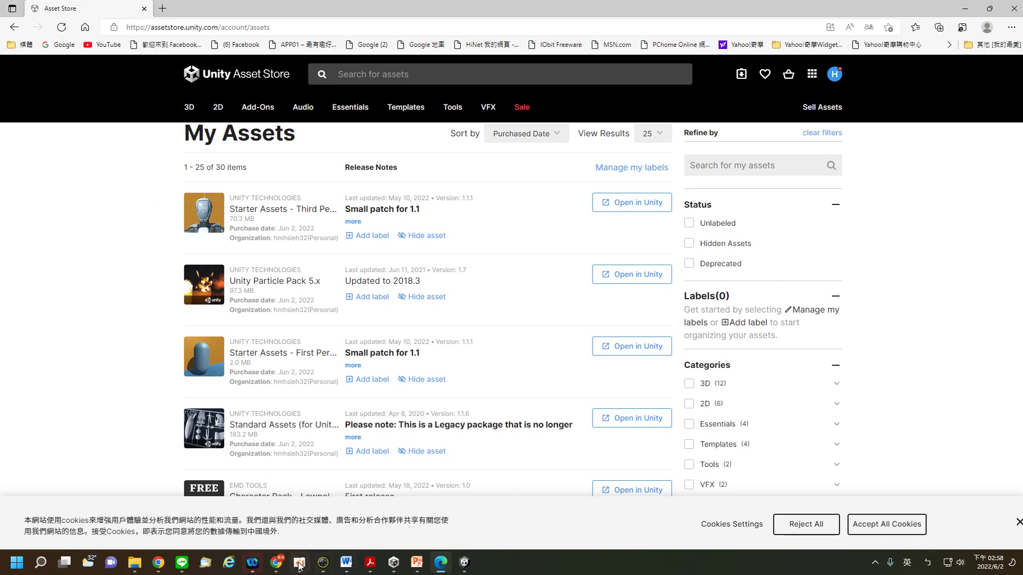
Step: Scroll through the Google Images 'button' results to find a red glossy button
click(276, 562)
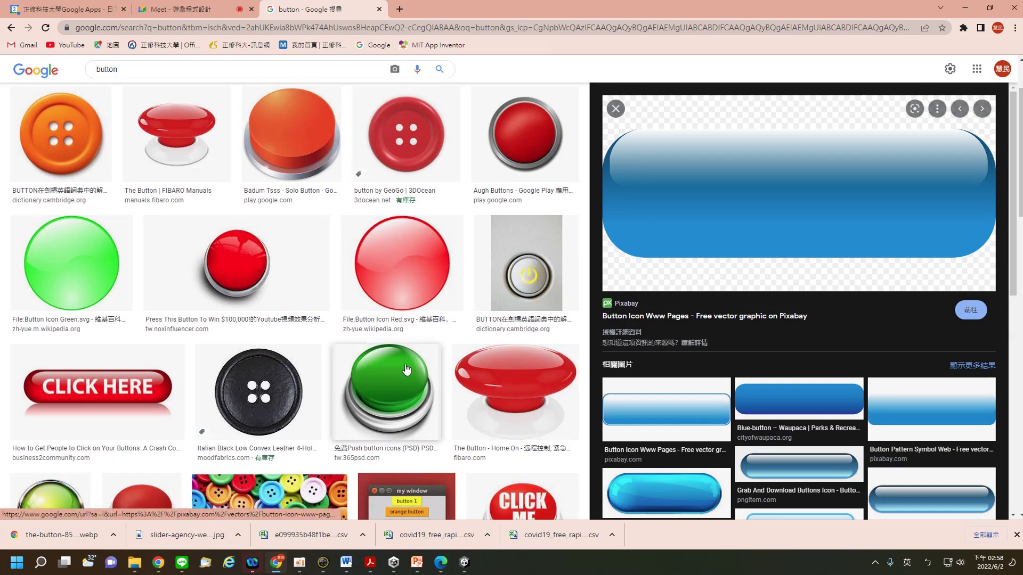
scroll(406, 368, down, 3)
scroll(406, 368, down, 4)
scroll(406, 369, down, 4)
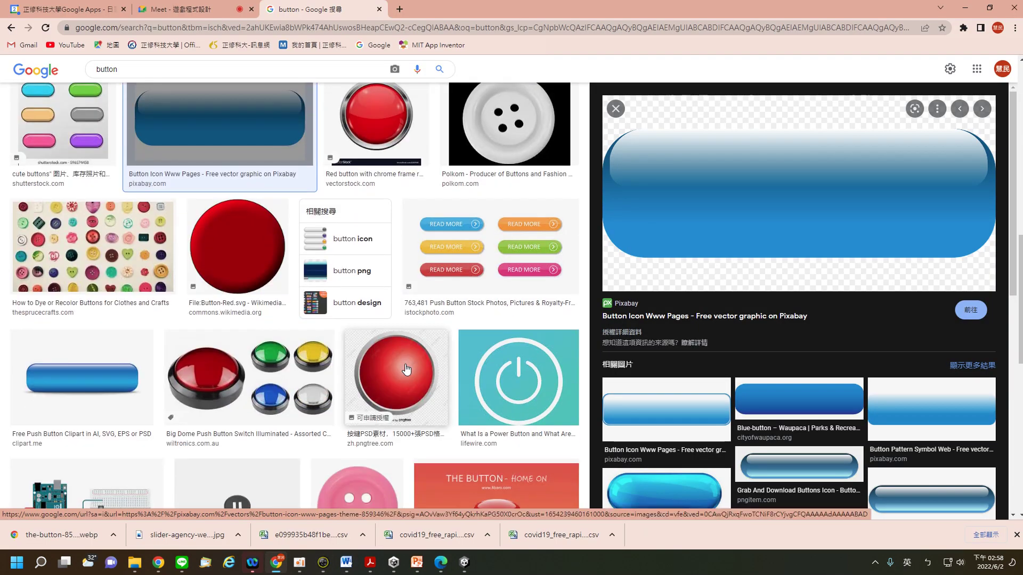
scroll(407, 369, down, 1)
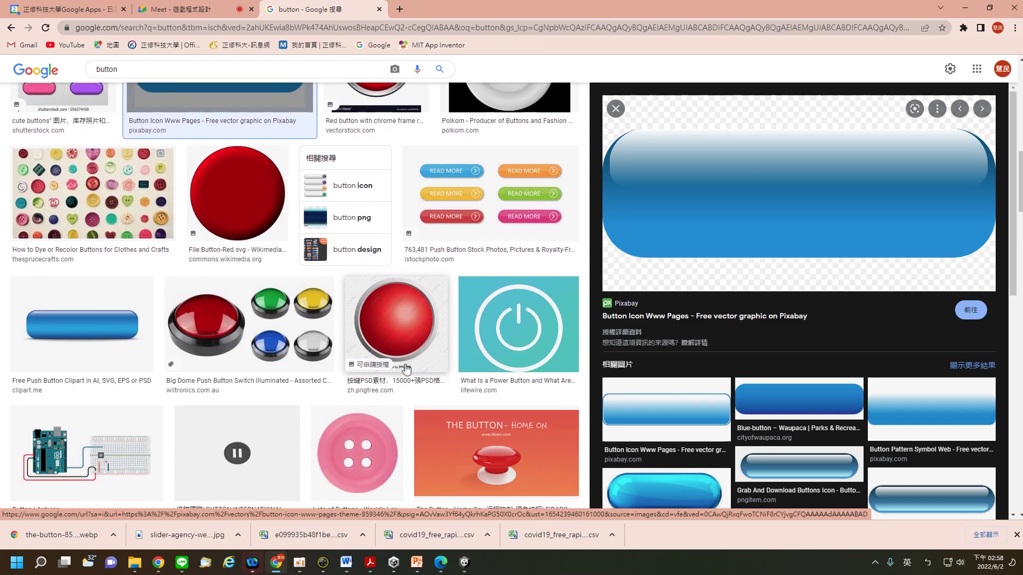
scroll(406, 369, up, 2)
scroll(406, 369, down, 1)
scroll(406, 369, up, 1)
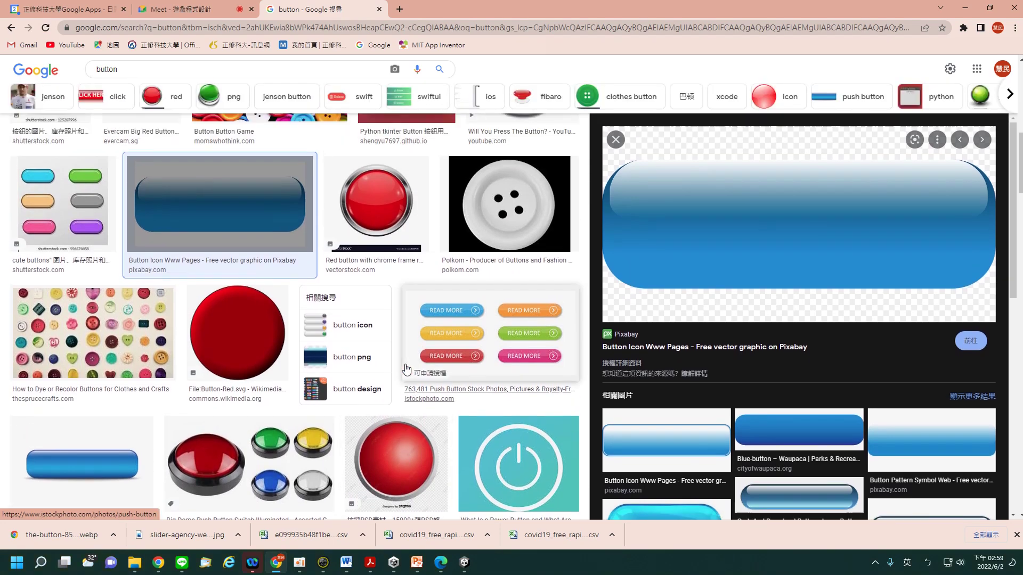
scroll(407, 369, down, 3)
scroll(406, 369, down, 3)
scroll(406, 369, down, 1)
scroll(406, 369, down, 3)
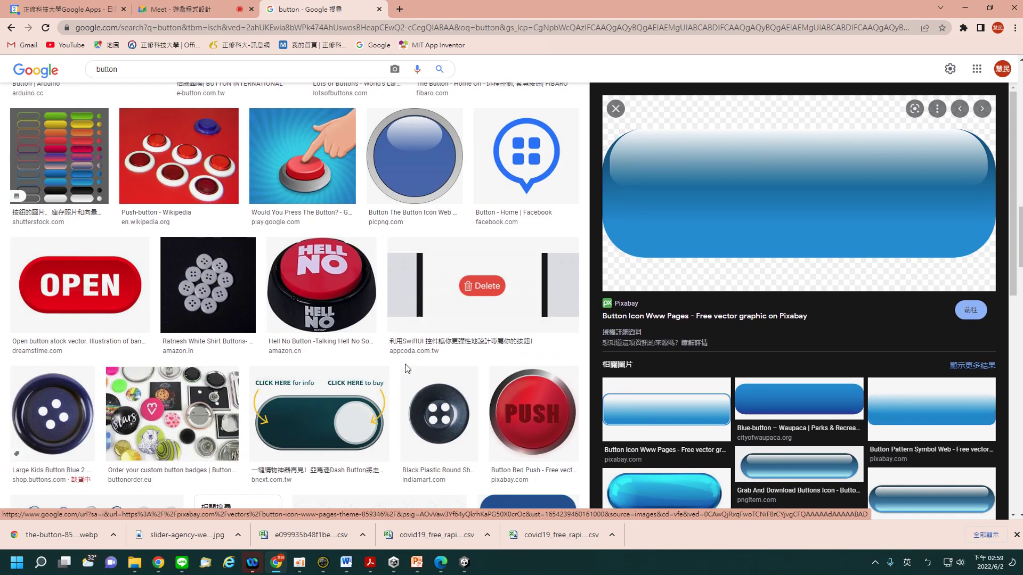
scroll(406, 369, down, 3)
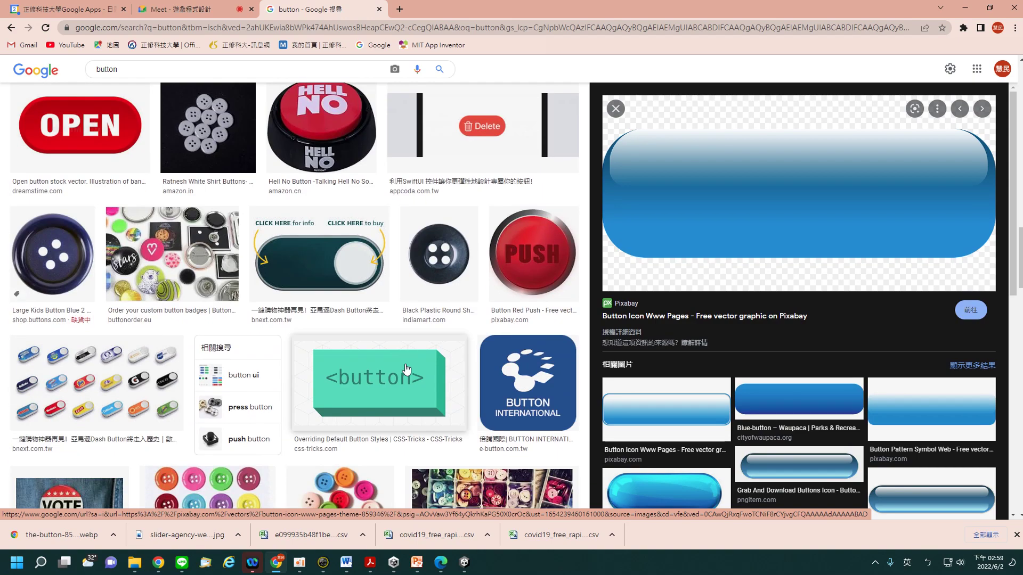
scroll(407, 368, down, 4)
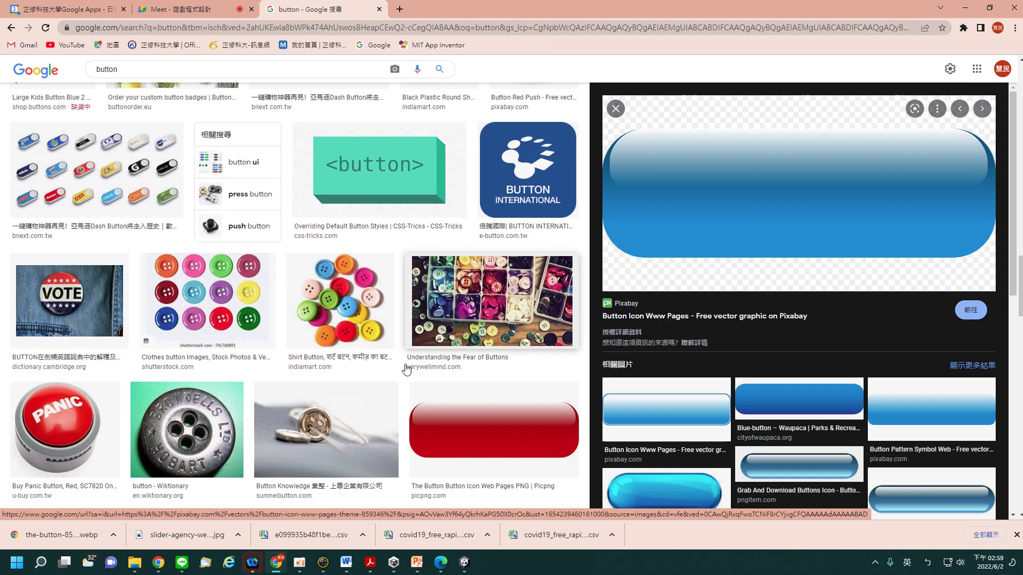
Step: Save the red glossy Picpng button to folder 15 as the-button-button-icon-web-pages-70301.png
click(459, 430)
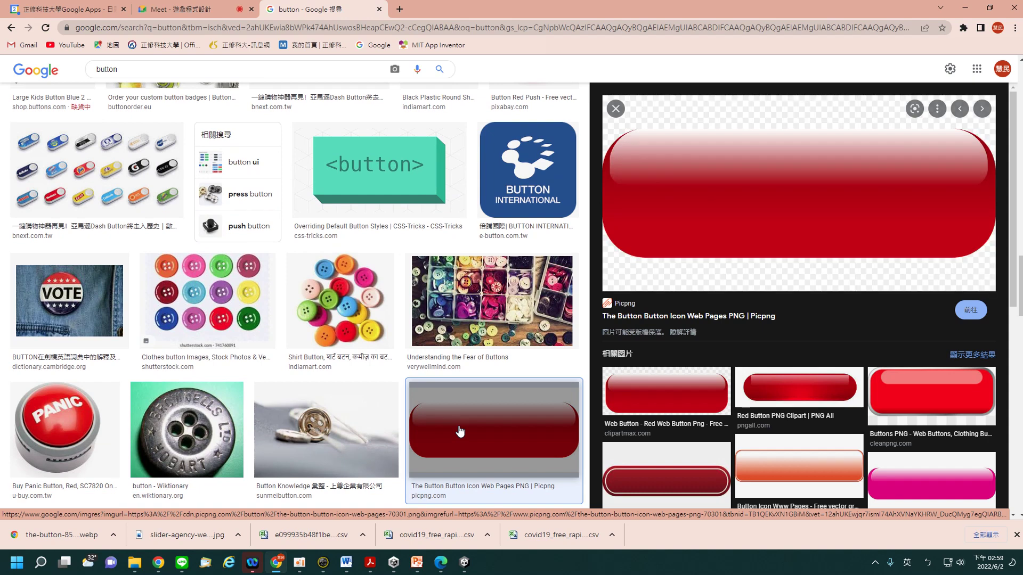
right_click(776, 204)
click(802, 319)
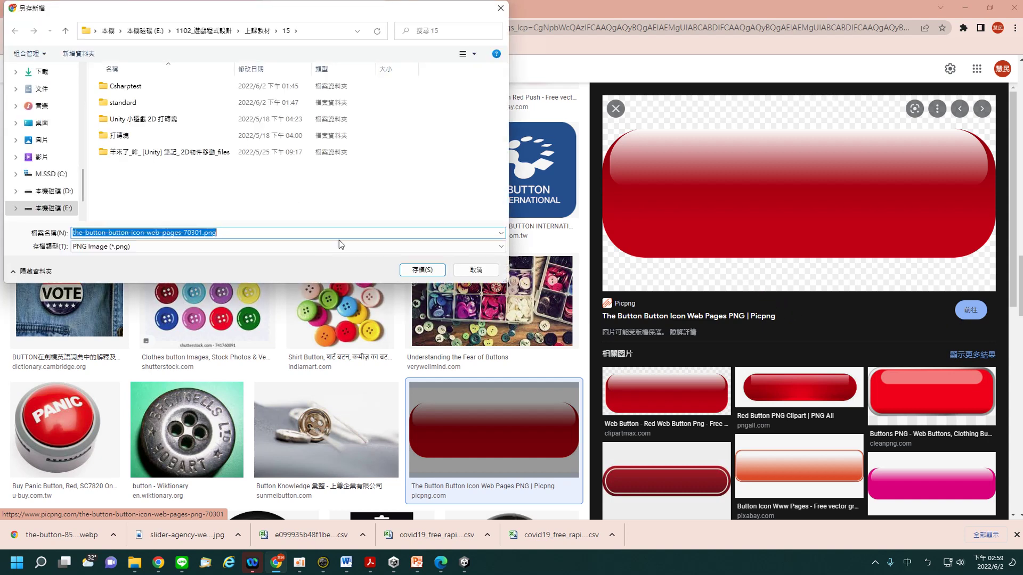
click(428, 271)
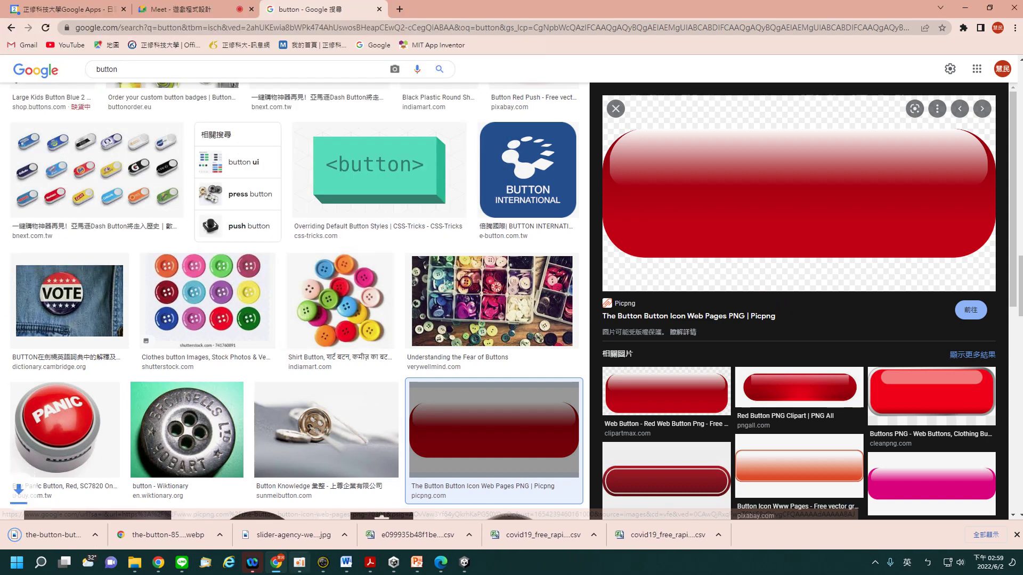
Step: Drag the-button-button-icon-web-pages-70301.png from folder 15 into Unity's Assets/Textures folder
click(464, 564)
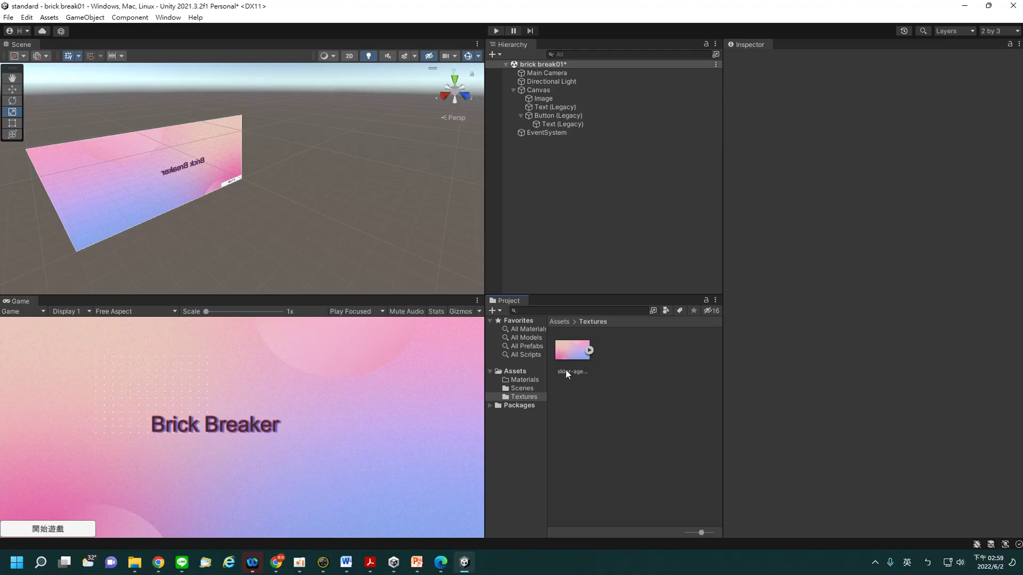
click(134, 563)
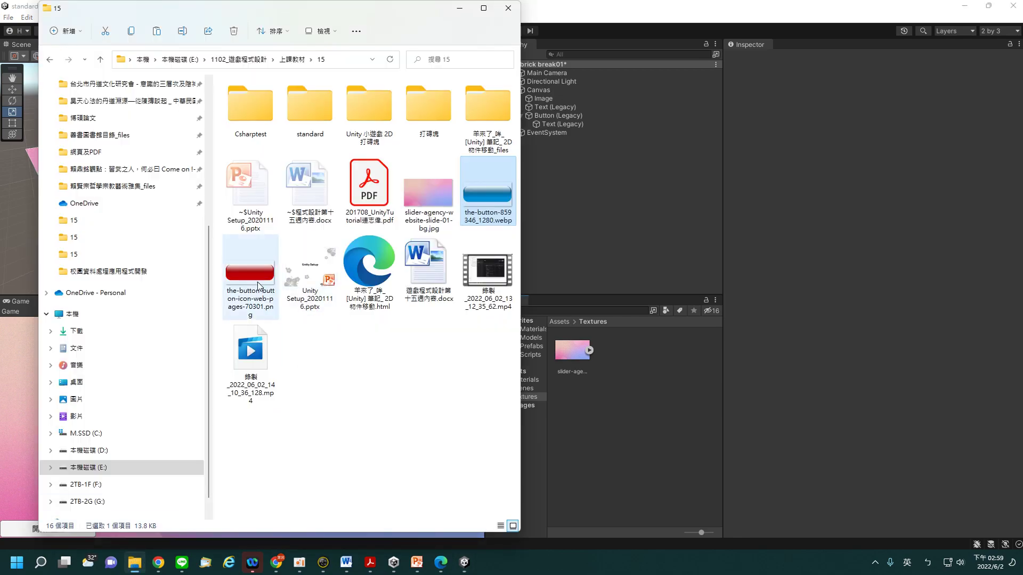
click(250, 278)
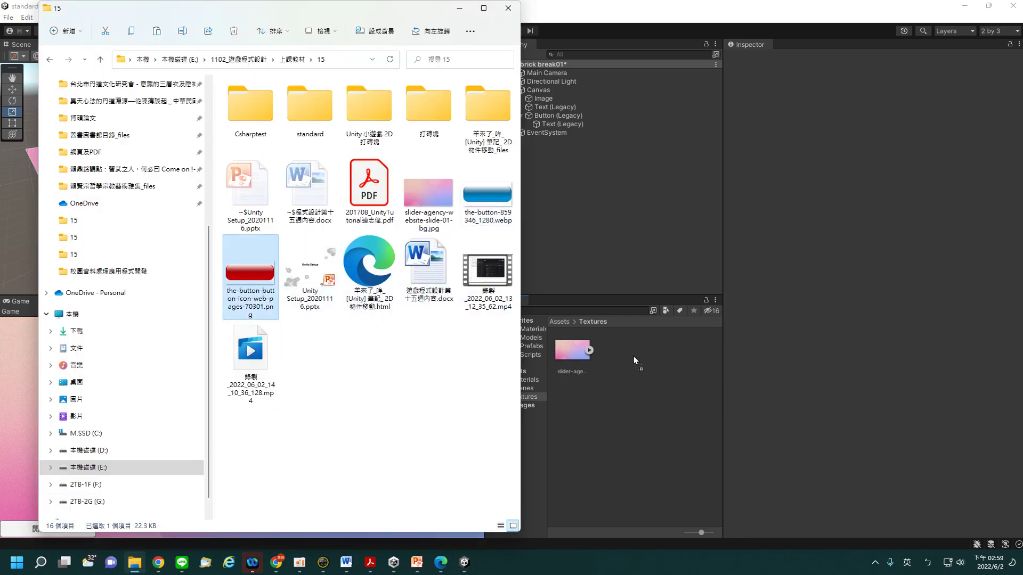
drag(634, 356, 633, 356)
click(621, 353)
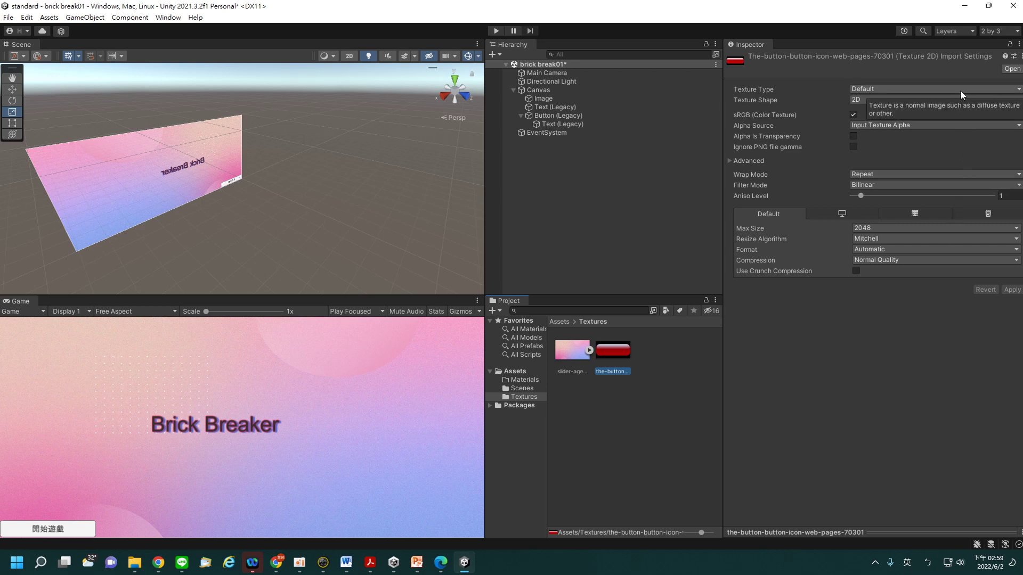
Step: Set the red texture to Sprite (2D and UI), apply, and assign it as the button's Source Image
click(942, 91)
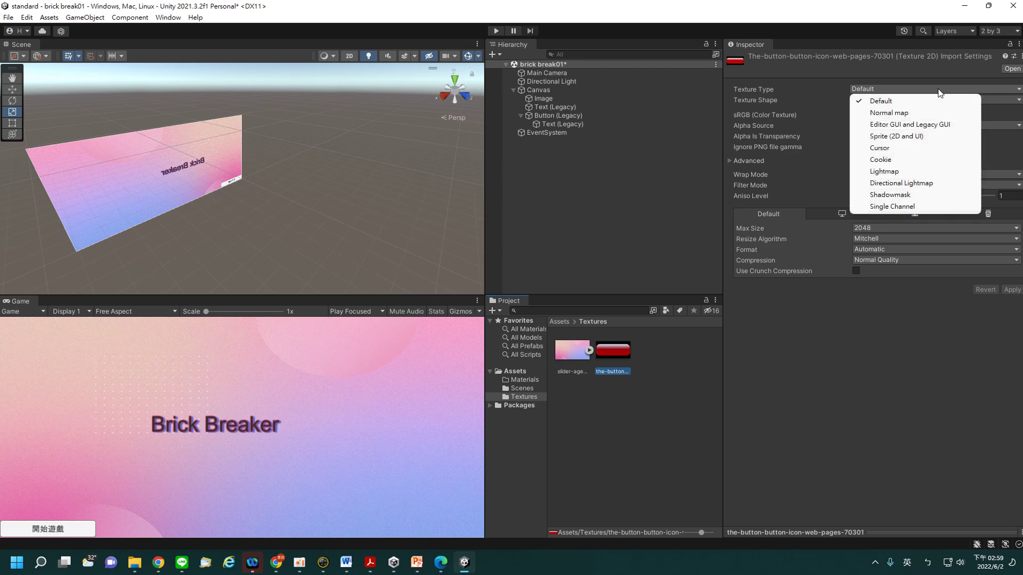
click(900, 137)
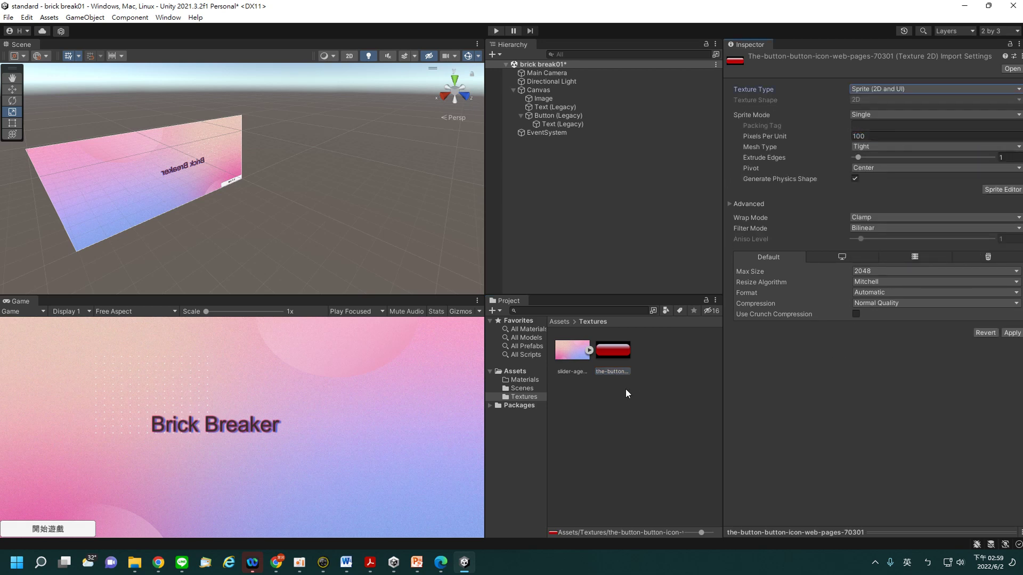
click(550, 117)
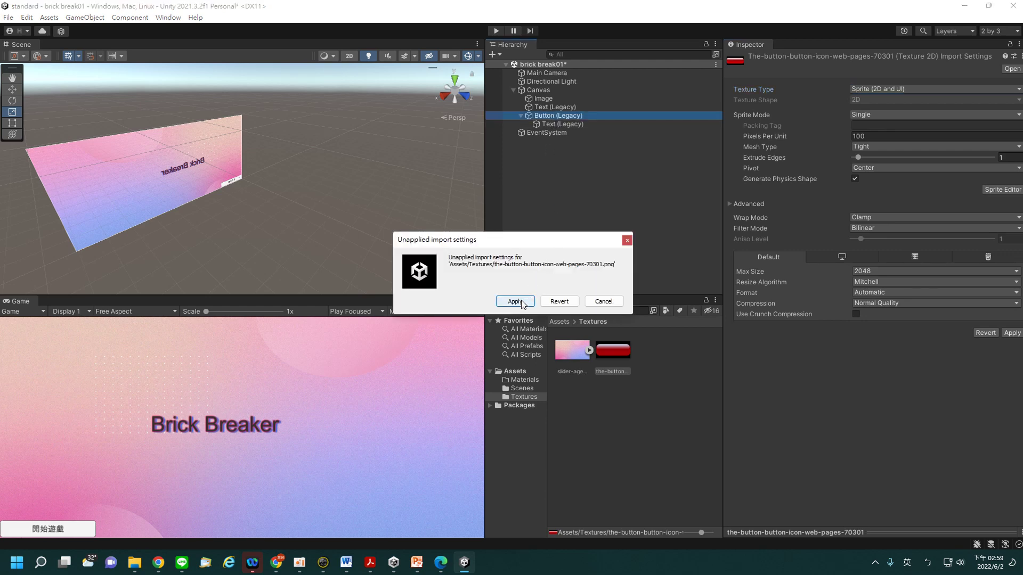
click(520, 301)
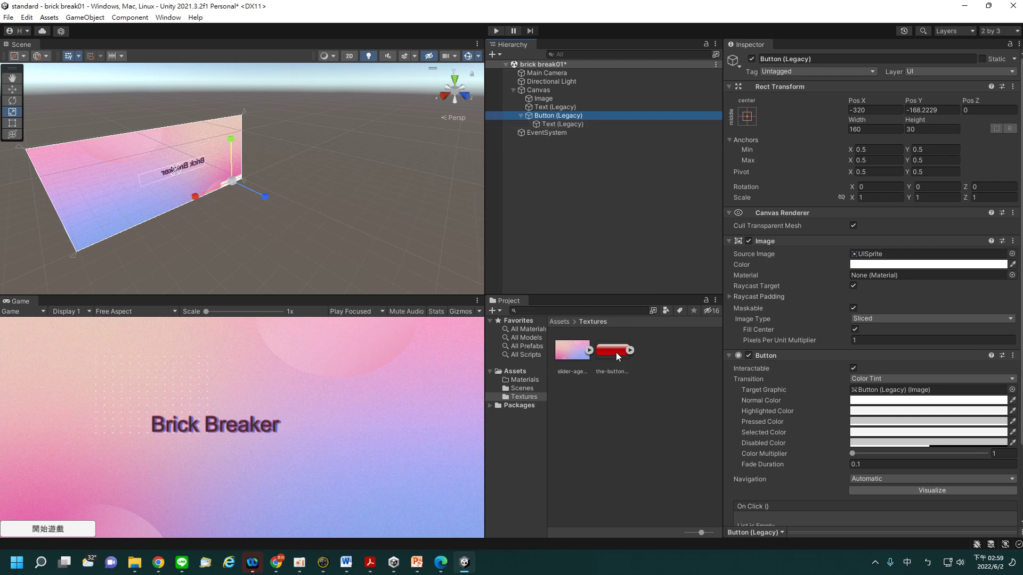
drag(616, 352, 875, 260)
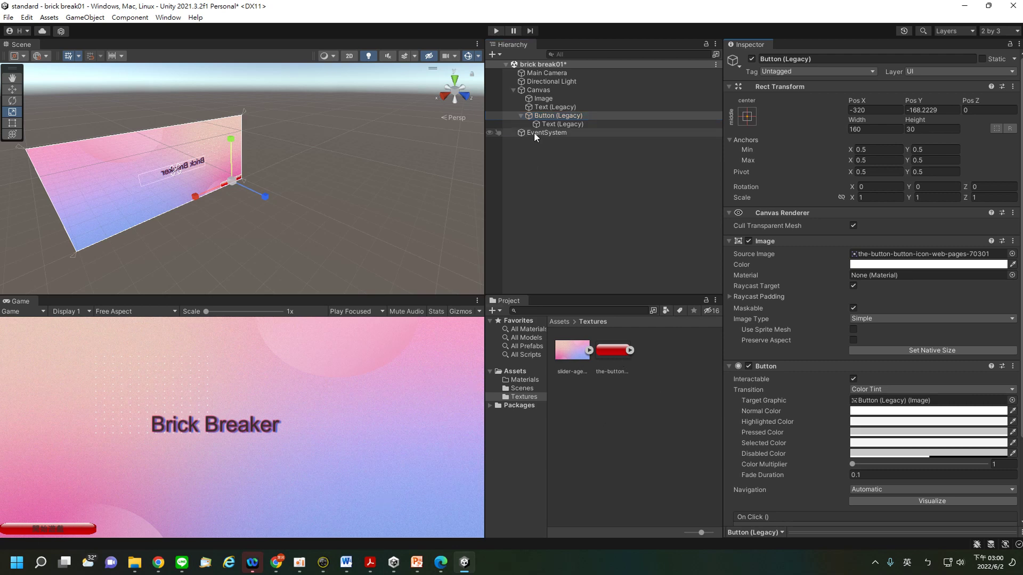
Step: Make the 開始遊戲 label text white (FFFFFF), then return to the Google Images results
click(551, 124)
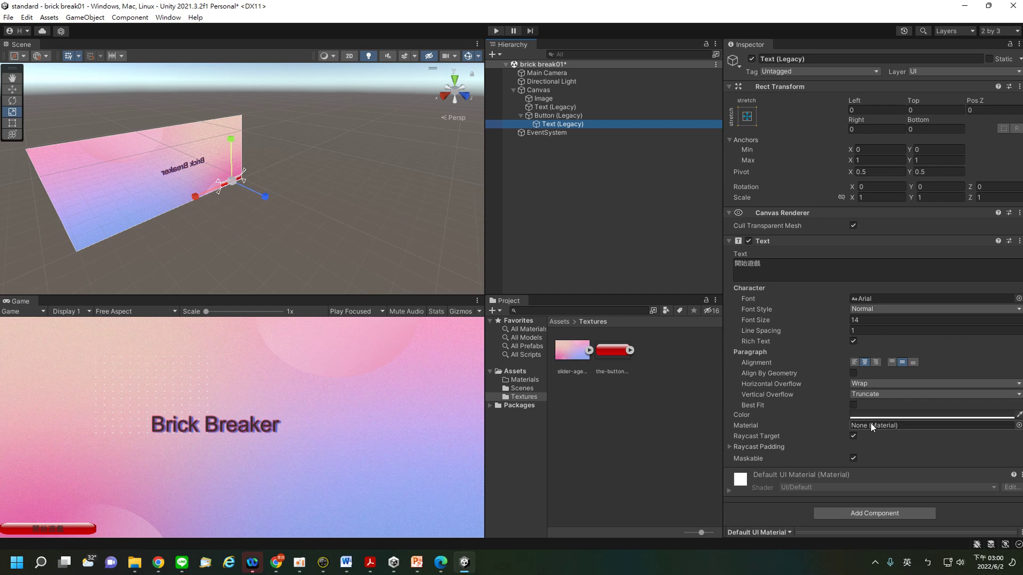
click(858, 416)
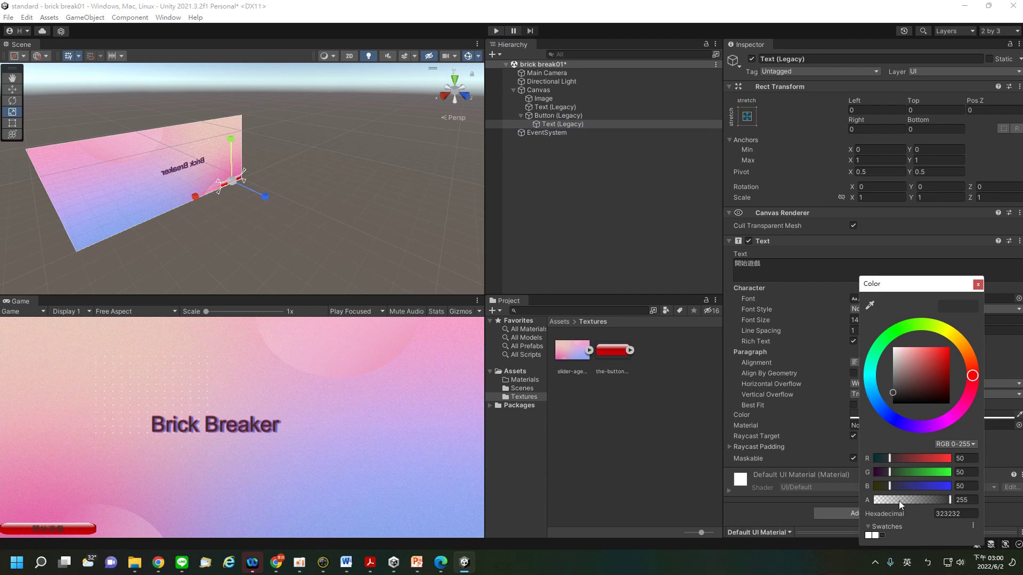
click(870, 378)
mouse_move(899, 354)
mouse_down()
mouse_move(918, 355)
mouse_move(893, 348)
mouse_up()
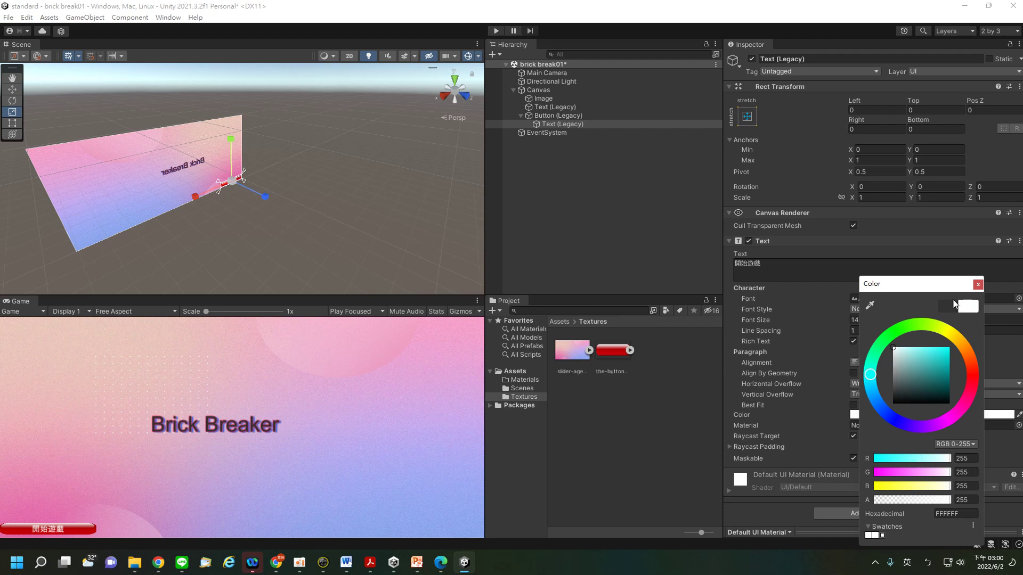
click(977, 284)
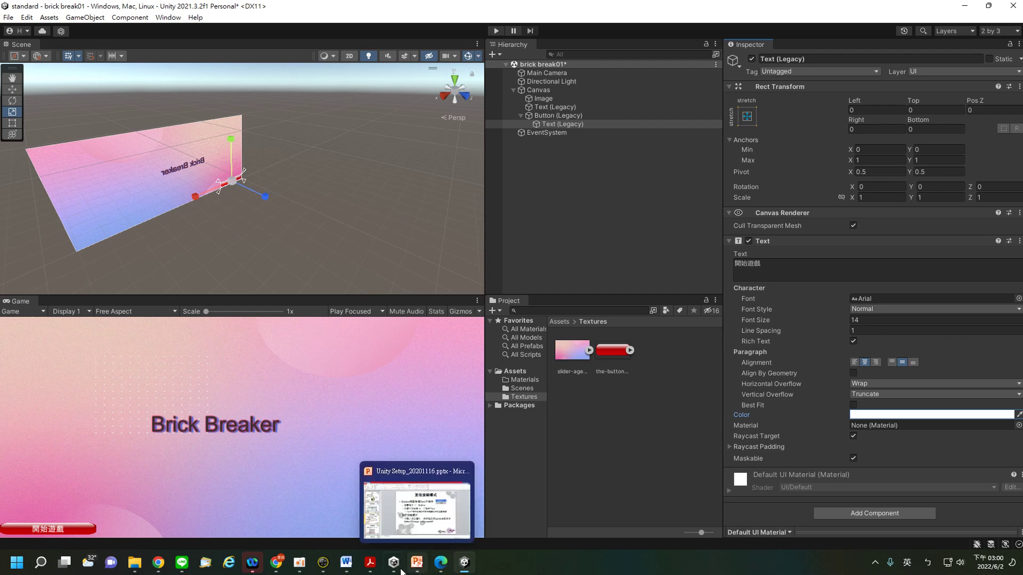
mouse_move(314, 568)
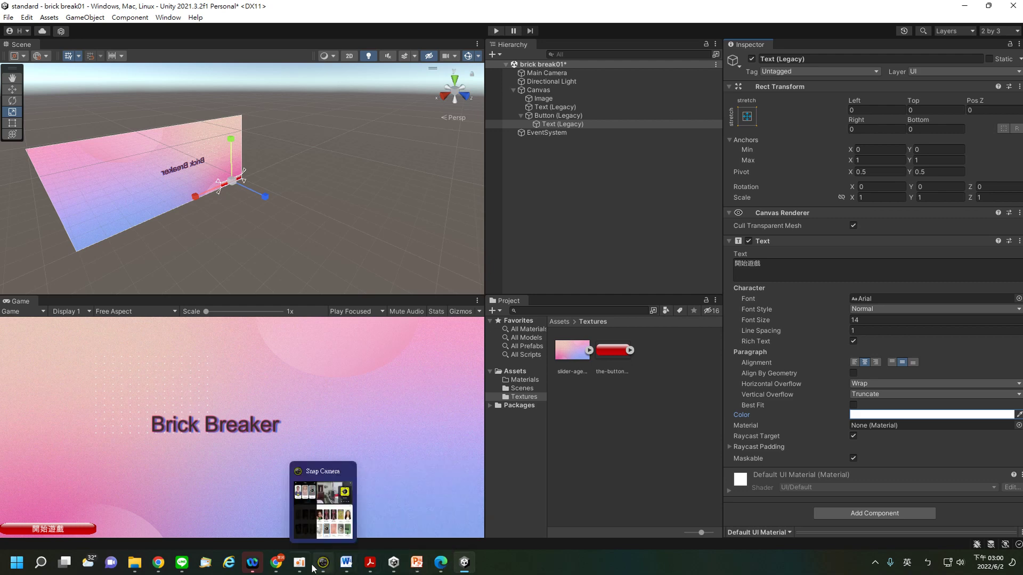
click(277, 564)
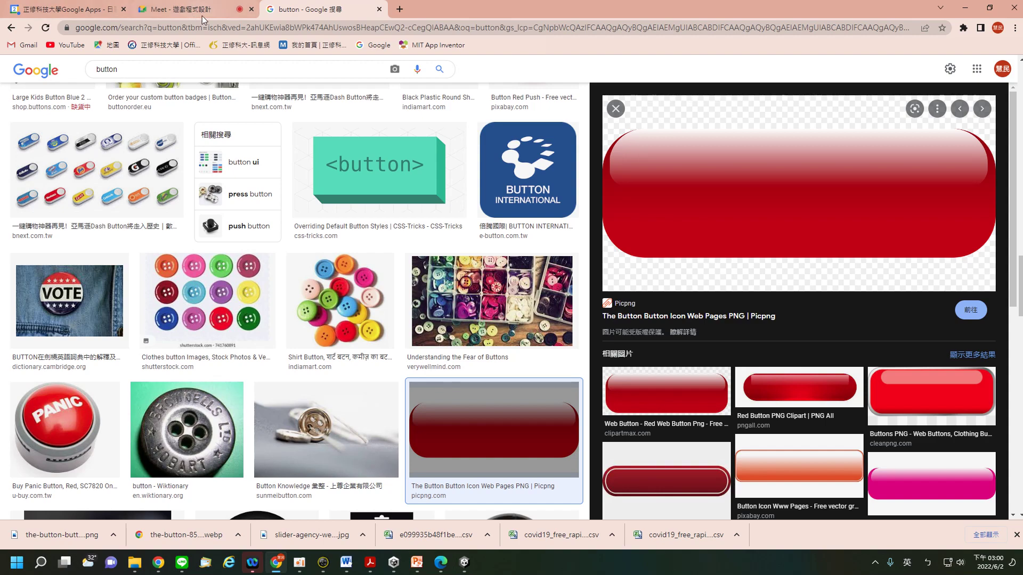